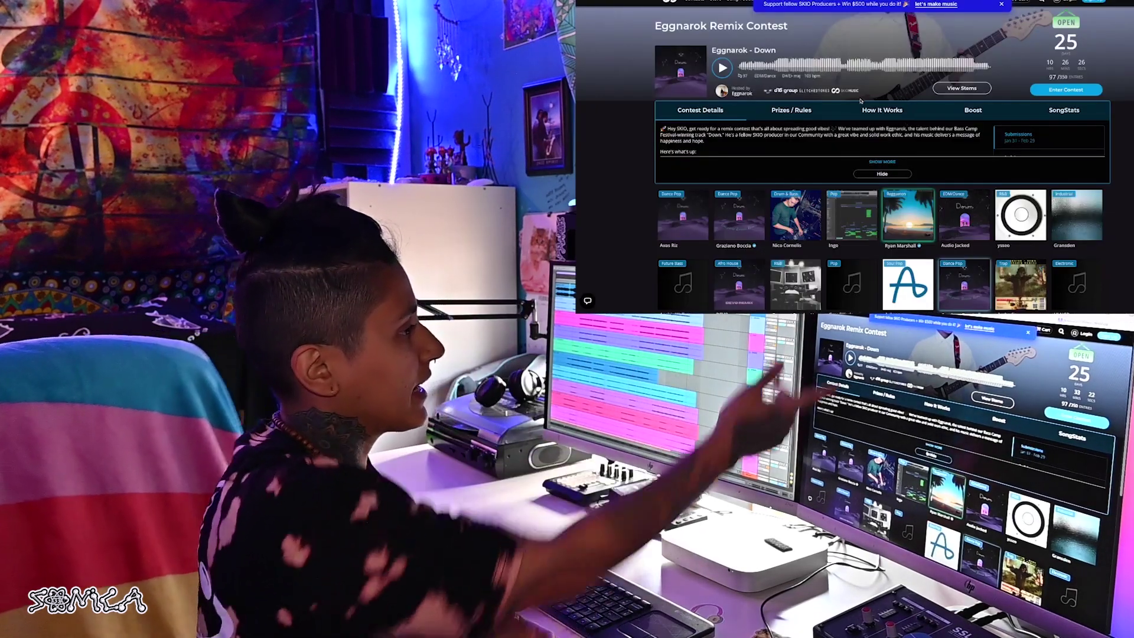
Look through the Eggnarok Remix Contest page and the artist's Bandcamp music page
scroll(834, 154, down, 3)
scroll(770, 136, up, 3)
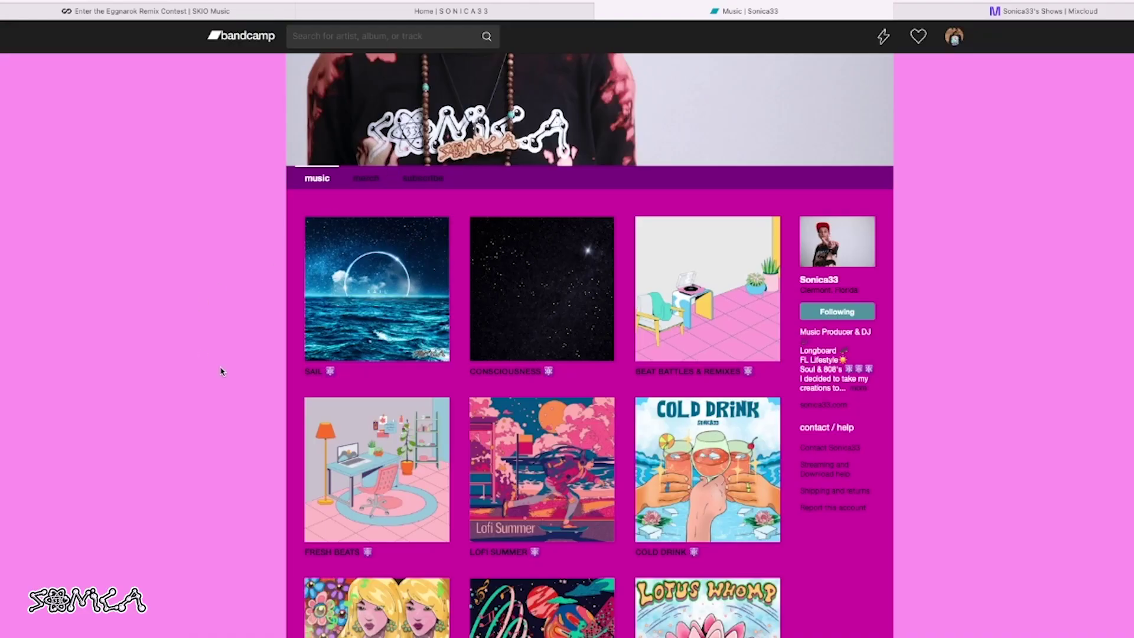
scroll(223, 370, down, 6)
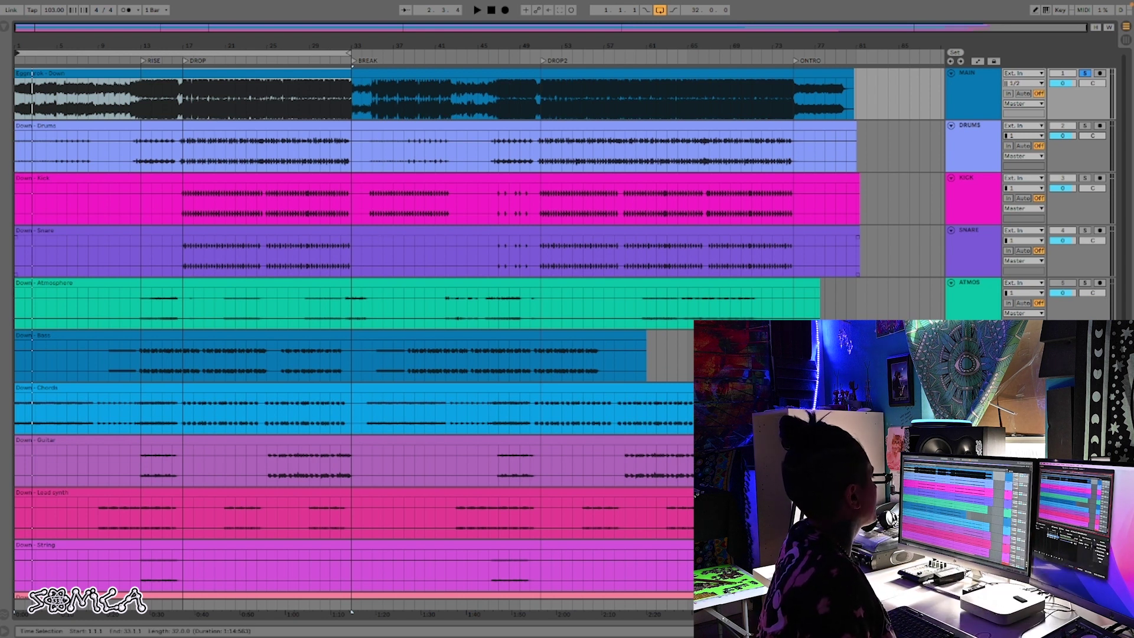
Review the stems of the original track Down in the Ableton Live arrangement and play it from the beginning
scroll(354, 295, down, 3)
scroll(742, 286, up, 3)
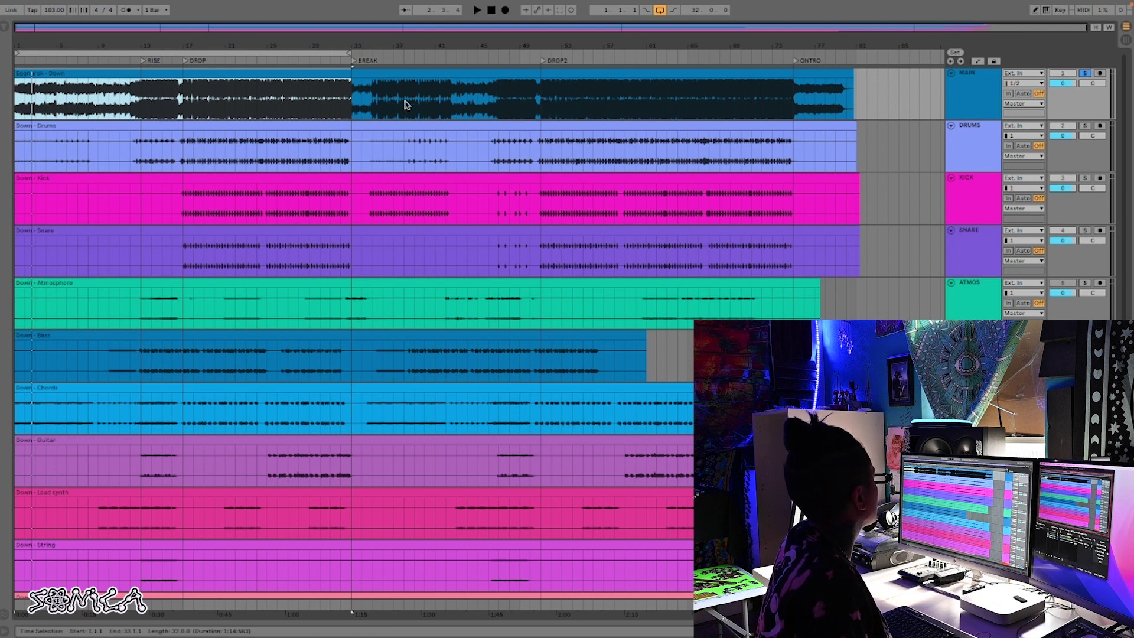
click(18, 87)
click(477, 10)
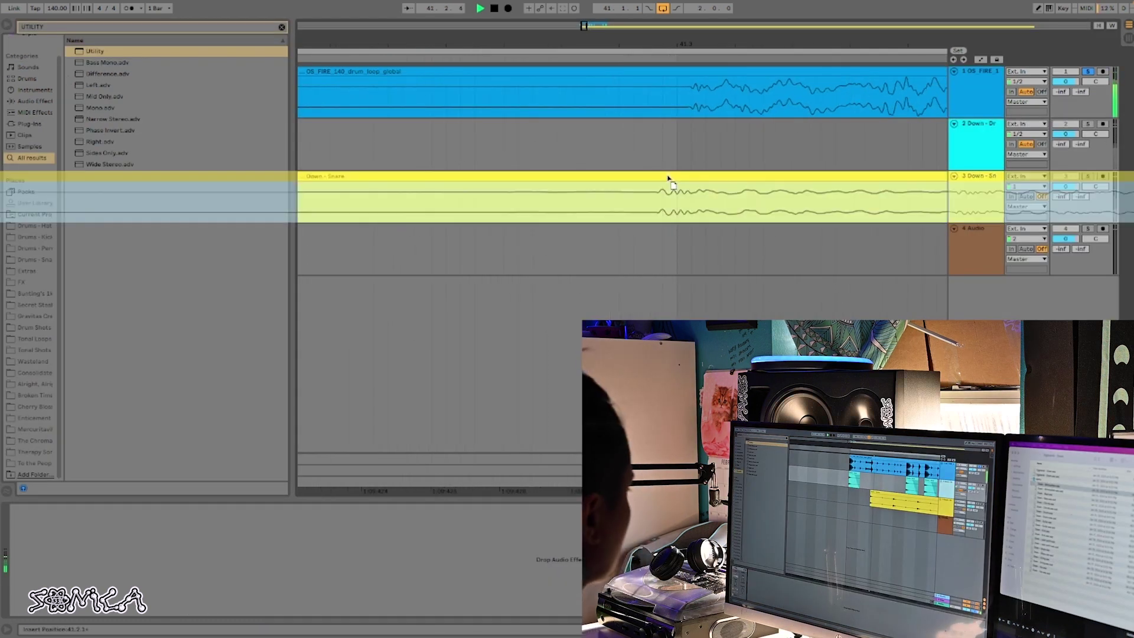
Nudge the Down - Snare clip so its first transient lines up with the 41.3 grid line
click(677, 176)
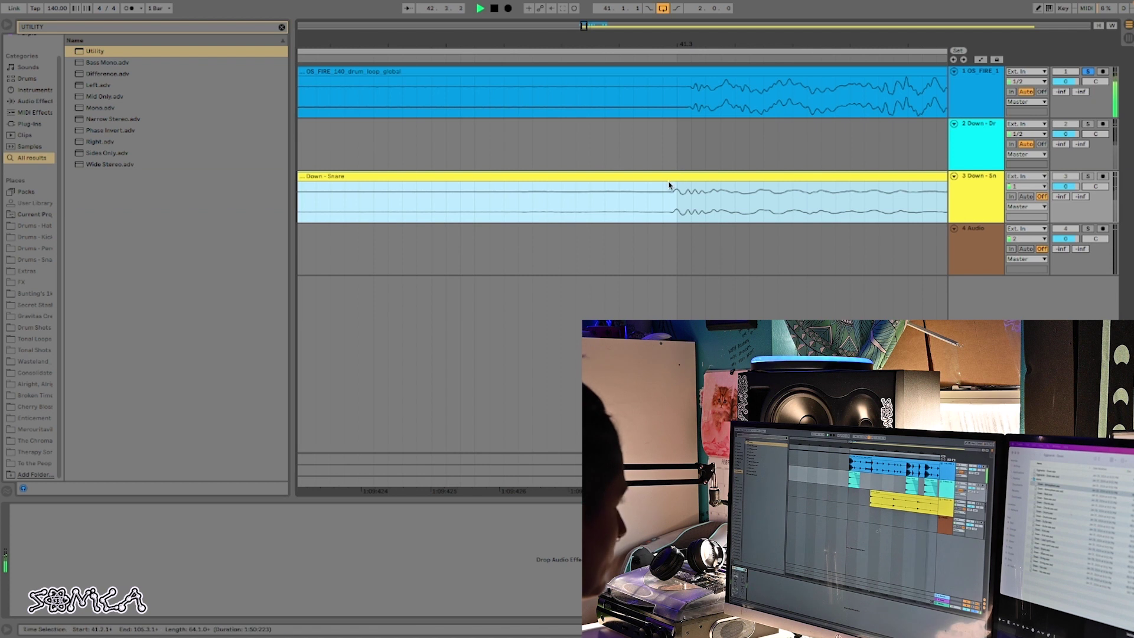
drag(679, 196, 607, 198)
click(607, 201)
click(663, 204)
right_click(663, 211)
key(Escape)
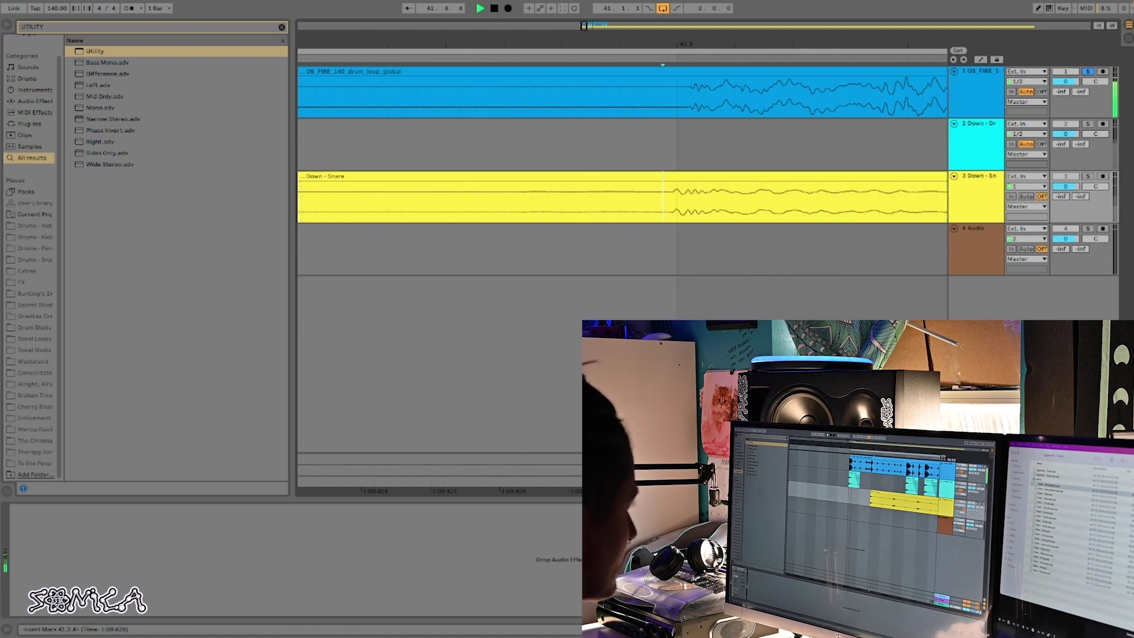
right_click(671, 256)
key(Escape)
drag(676, 176, 679, 172)
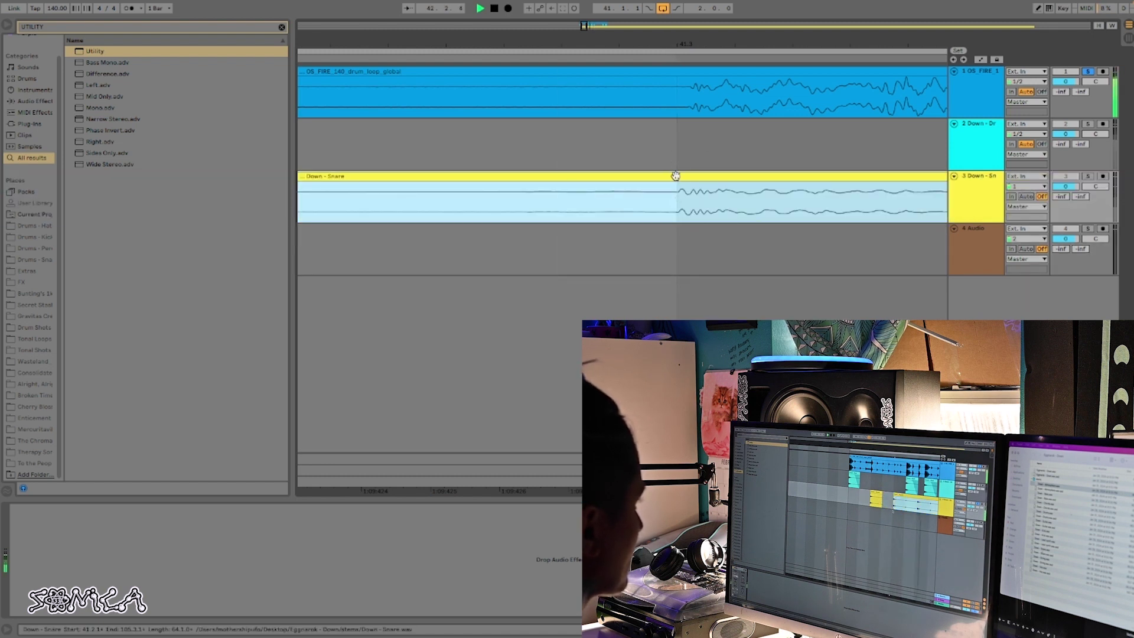
click(679, 175)
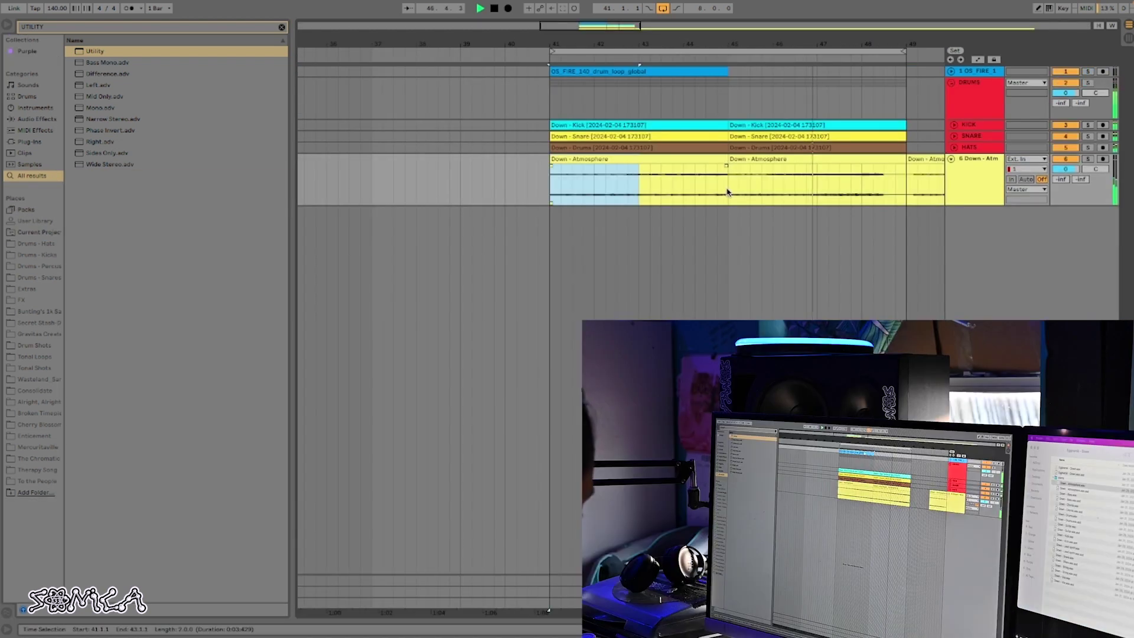
Move the second Down - Atmosphere clip to bar 47, paste the copied two-bar section at bar 45 and delete the excess
click(726, 191)
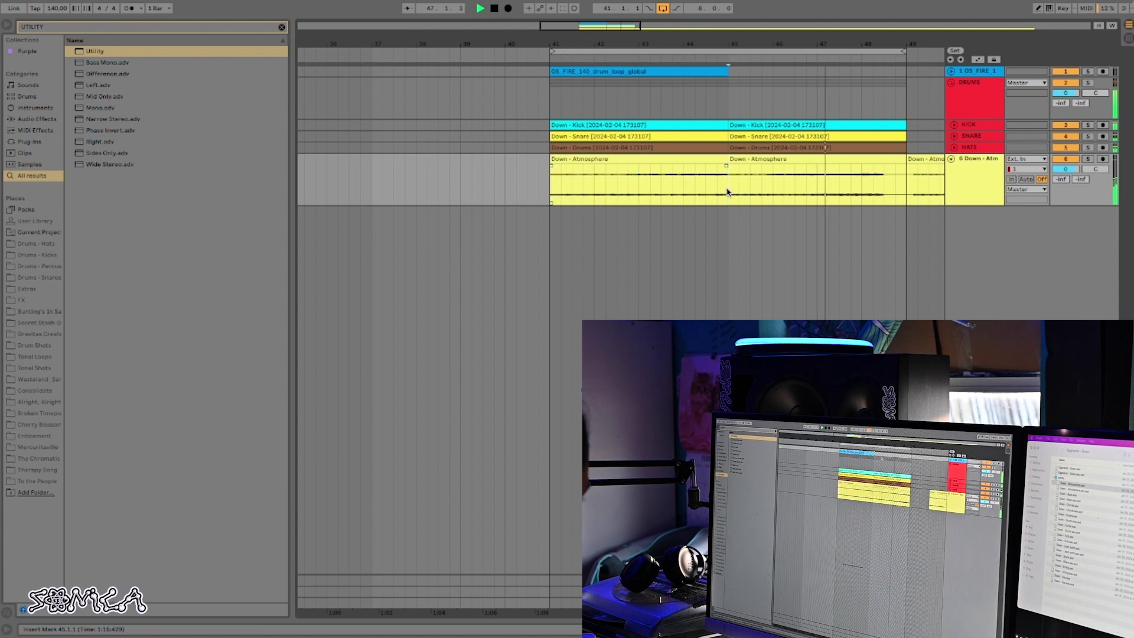
drag(808, 160, 889, 170)
click(729, 196)
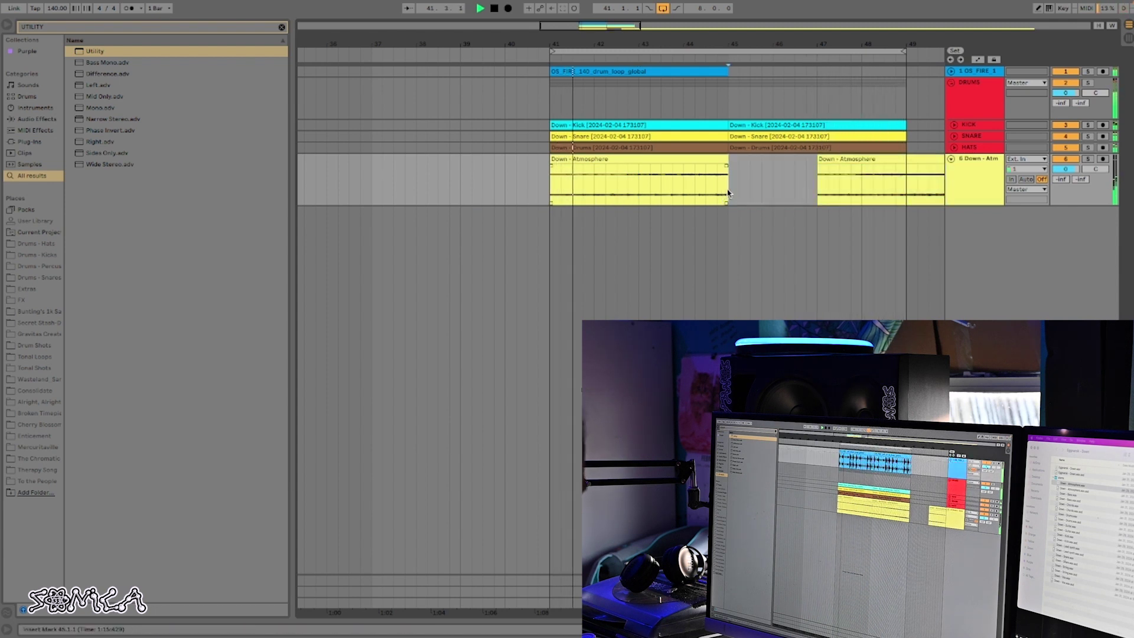
key(super+v)
key(minus)
click(819, 159)
drag(820, 186, 765, 161)
key(Delete)
key(super+z)
key(Delete)
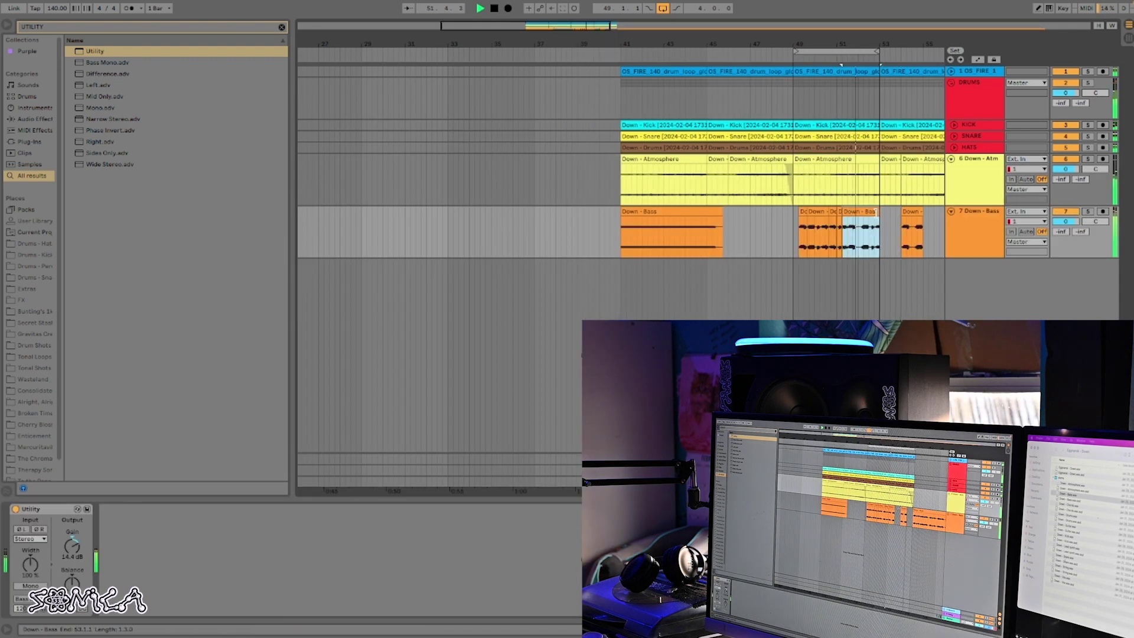
Place the one-bar Down - Bass clip at bar 53, directly after the preceding bass clips
drag(877, 211, 888, 240)
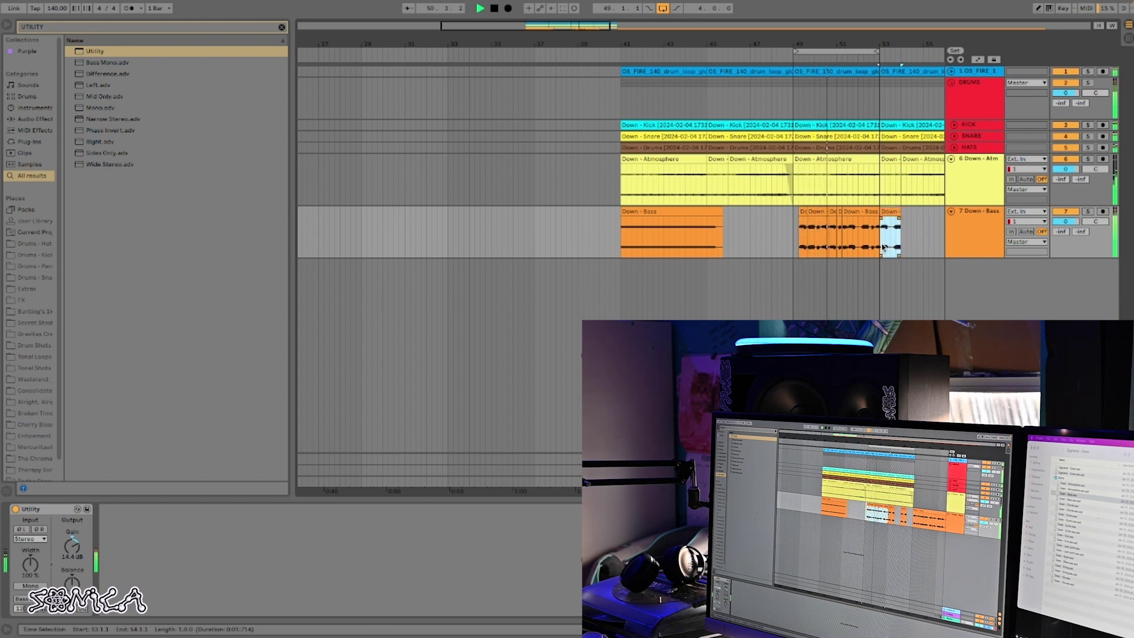
mouse_move(871, 46)
mouse_down()
mouse_move(738, 46)
mouse_move(829, 55)
mouse_up()
click(756, 255)
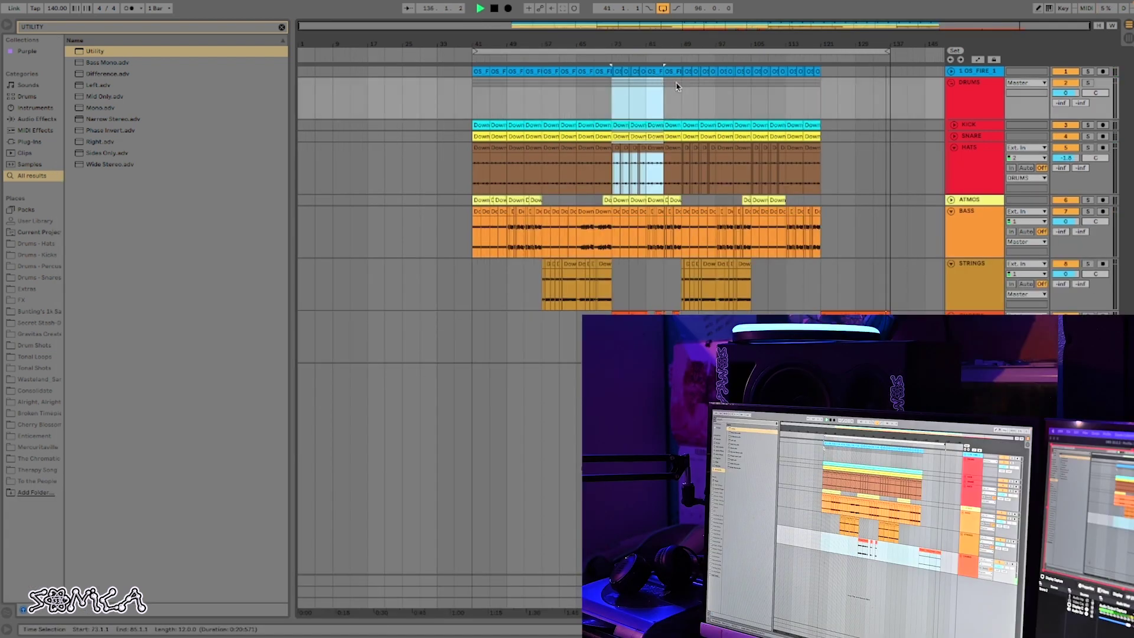
click(676, 87)
drag(656, 78, 713, 79)
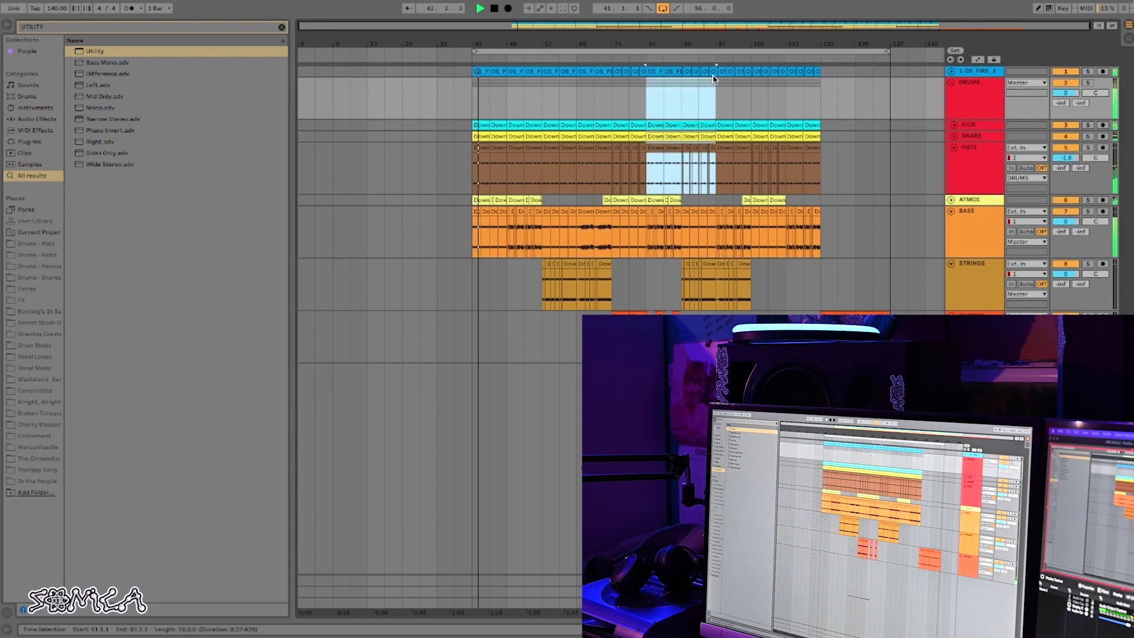
click(712, 81)
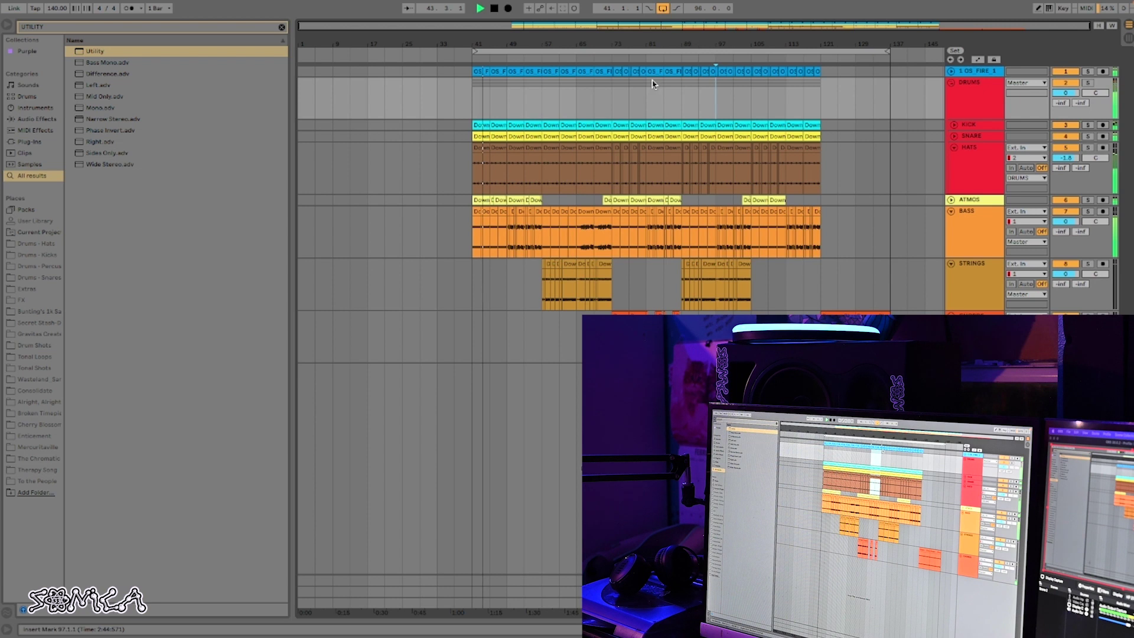
Replace the OS_FIRE drum loop clips from bar 49 with a copy of the loop's 12-bar section from bar 69 to 81
drag(593, 73, 644, 71)
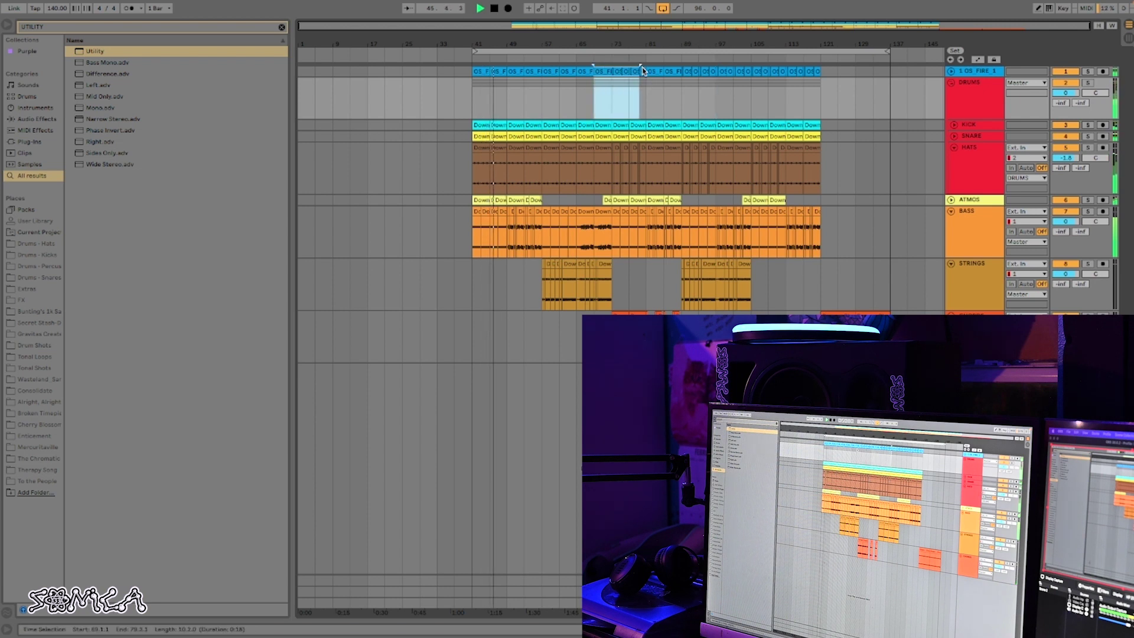
drag(647, 71, 647, 71)
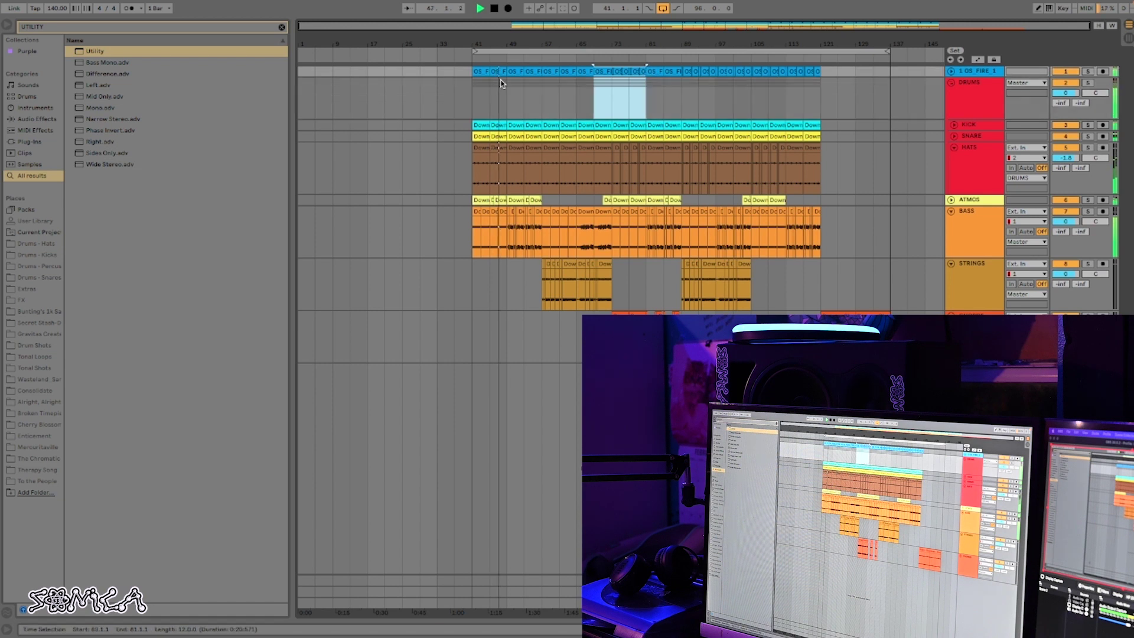
drag(509, 73, 542, 73)
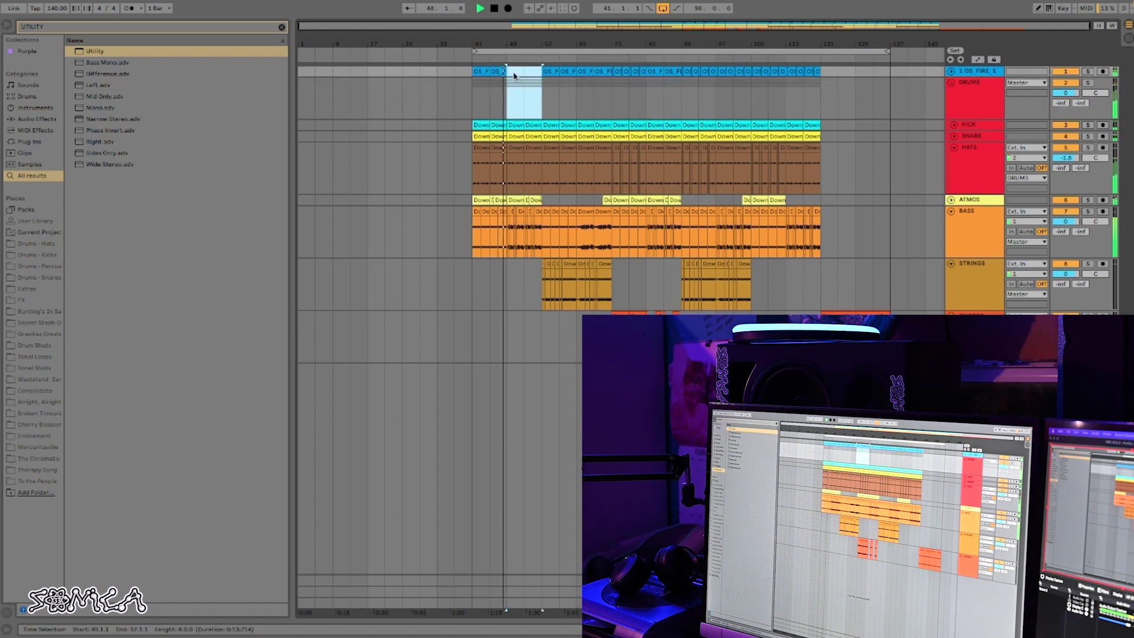
key(Delete)
key(super+v)
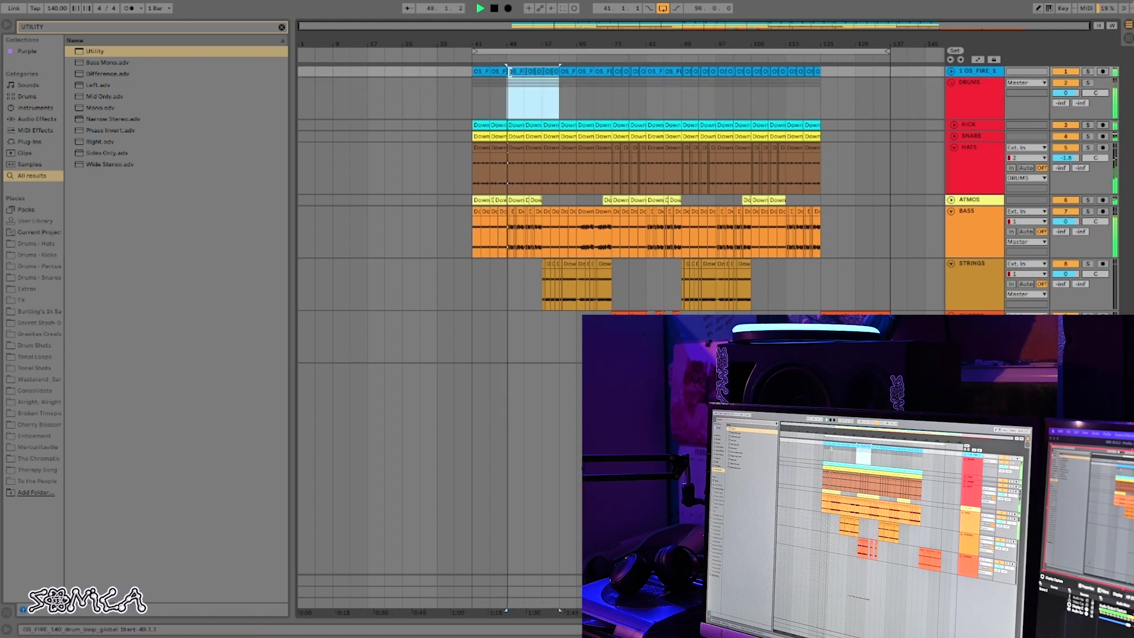
click(553, 96)
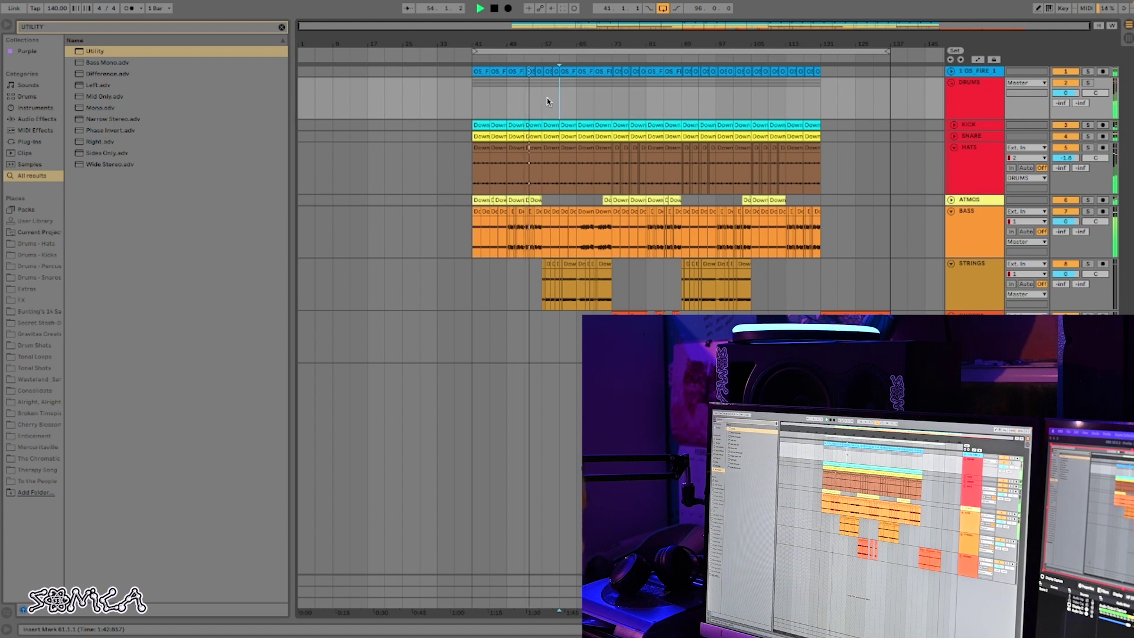
Place the insert marker at bar 57 in the DRUMS group, where the strings enter
drag(481, 43, 482, 56)
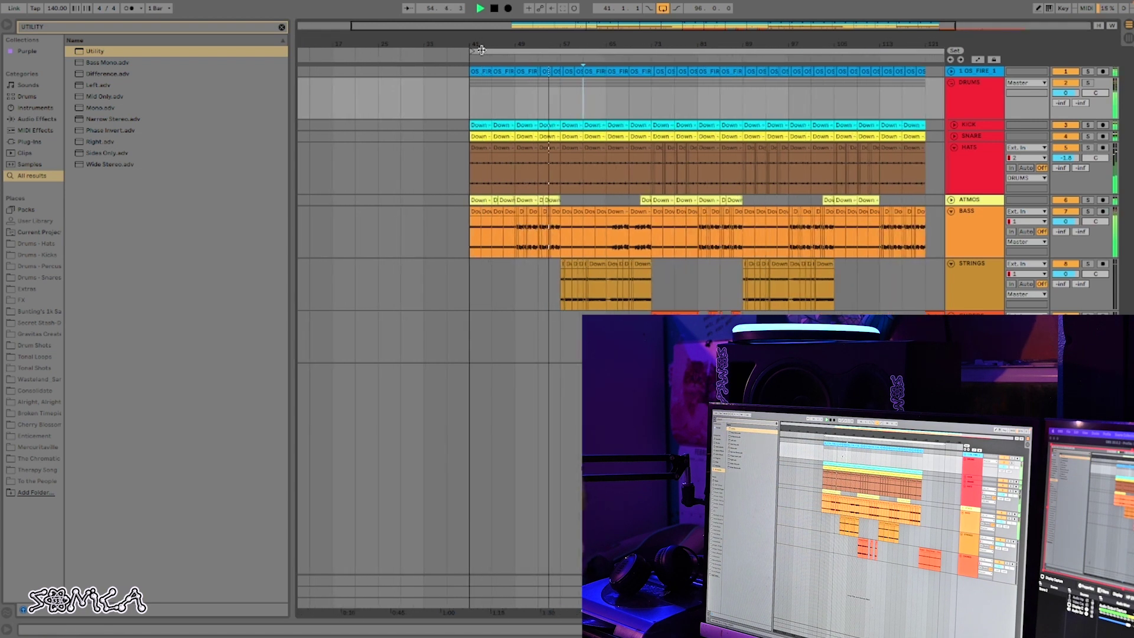
click(563, 93)
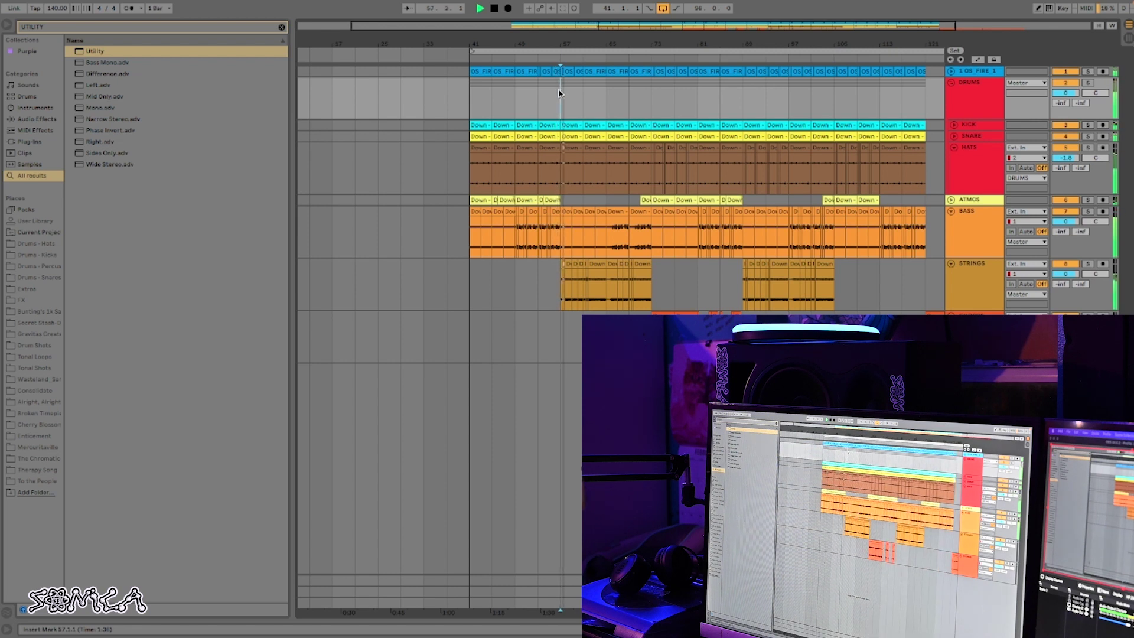
drag(561, 91, 559, 90)
click(559, 90)
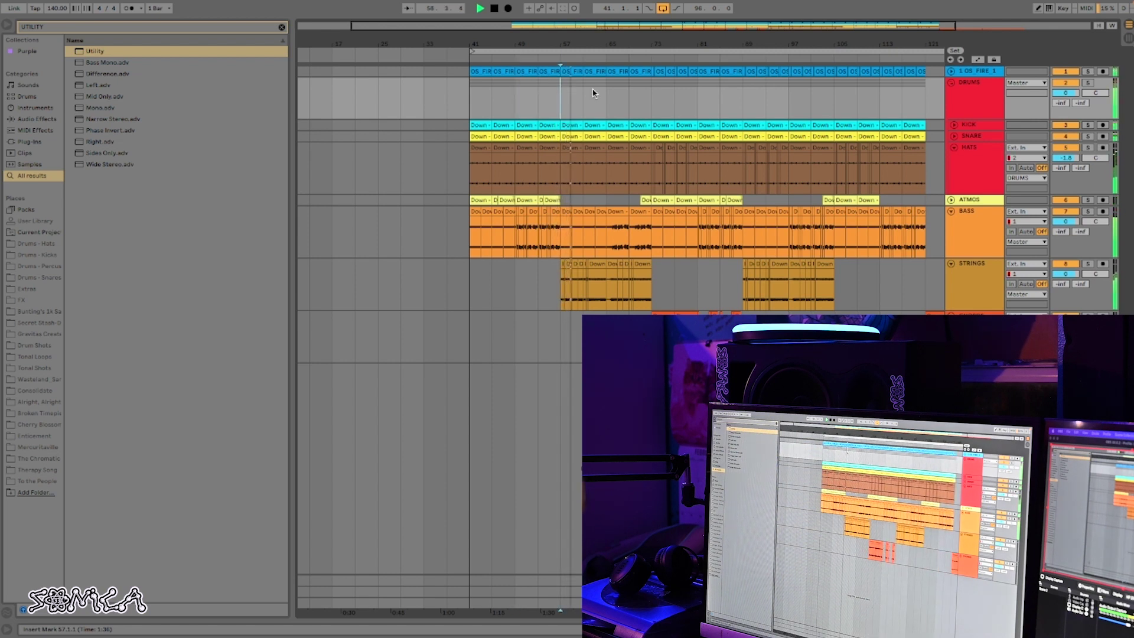
Duplicate the STRINGS track and the red track below it, and set the original STRINGS volume to -0.9 dB
click(996, 283)
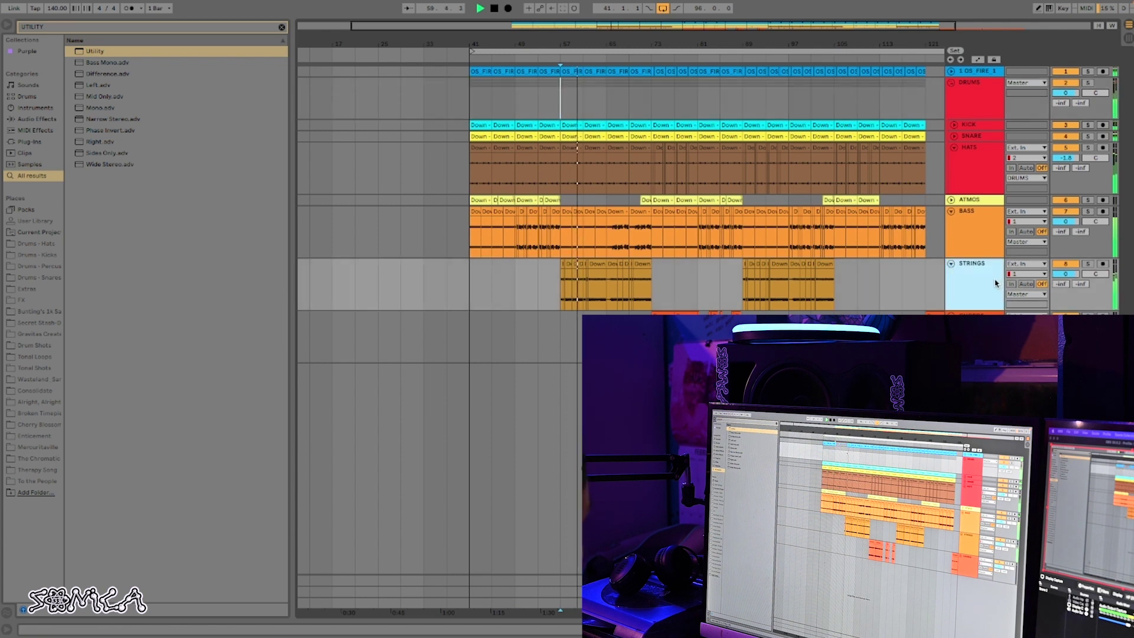
key(ctrl+d)
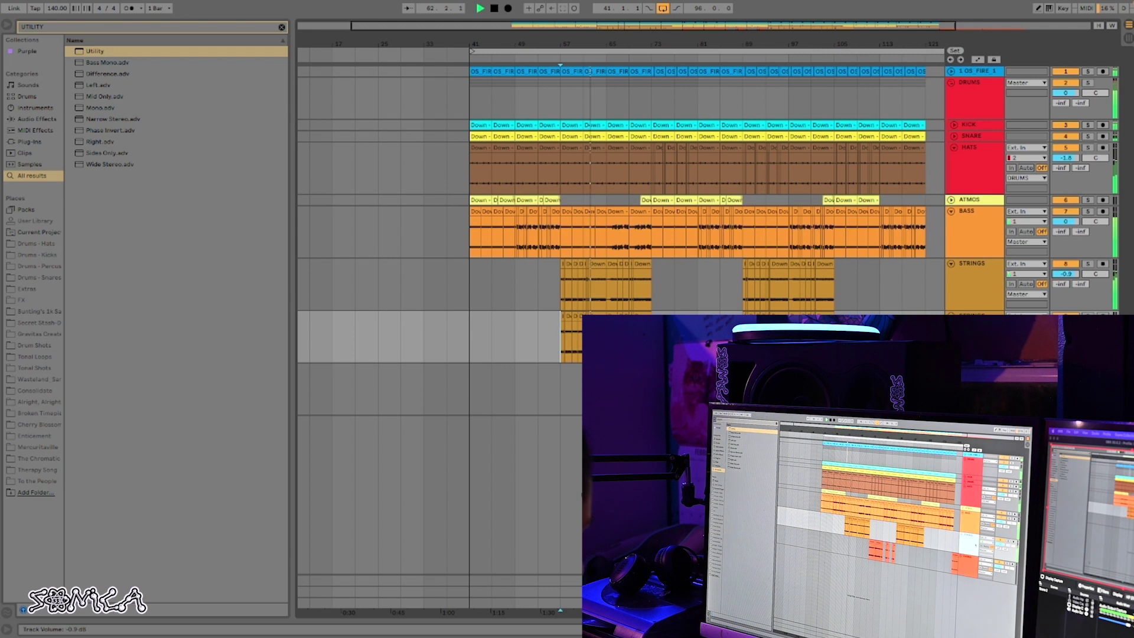
drag(1066, 274, 1054, 300)
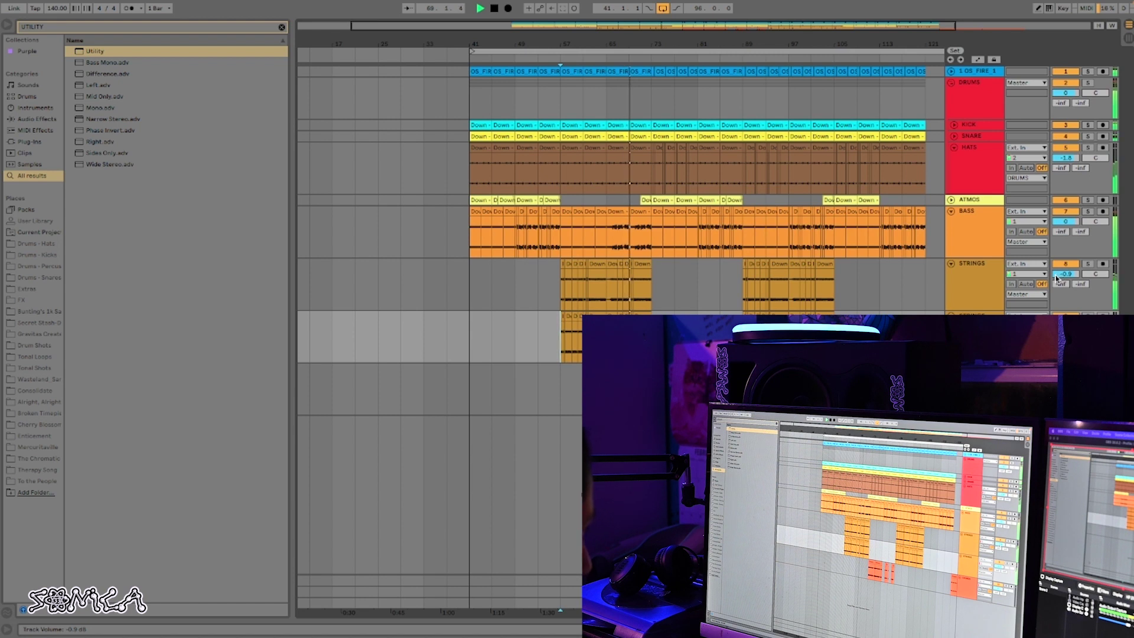
click(973, 369)
key(super+t)
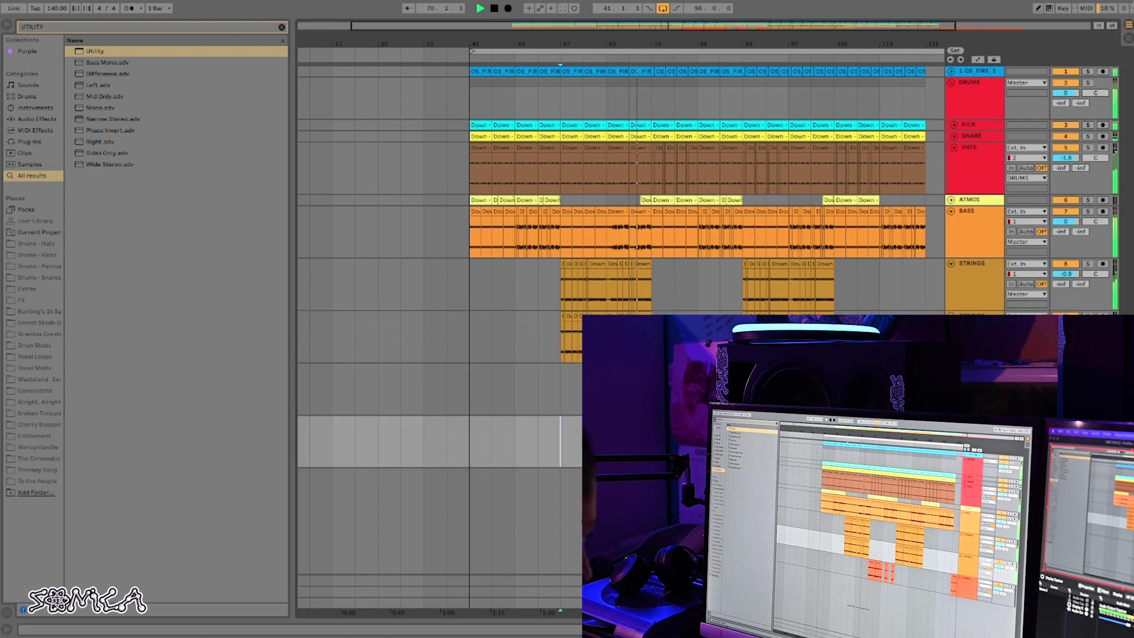
Delete the OS_FIRE loop and DRUMS group clips between bars 61 and 73
click(652, 82)
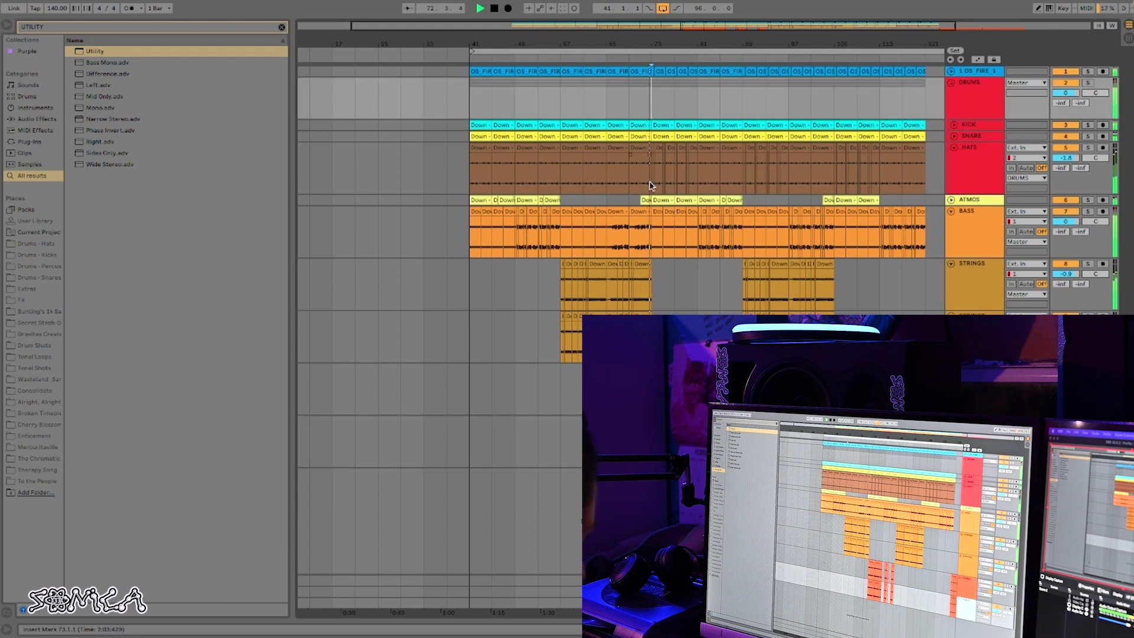
drag(652, 185, 697, 89)
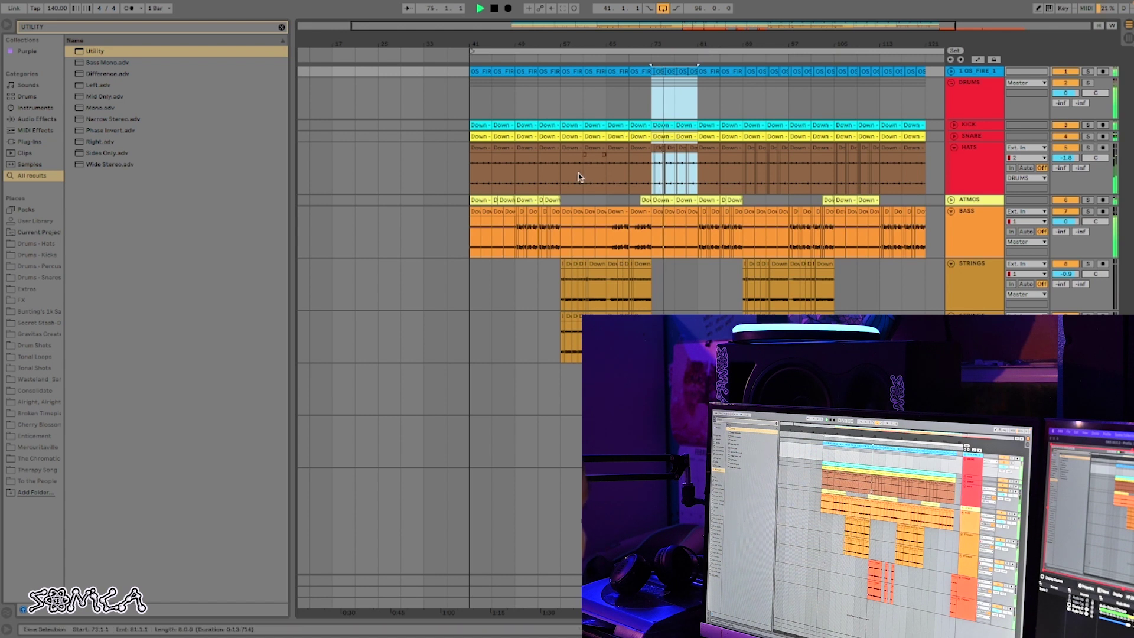
drag(581, 177, 643, 34)
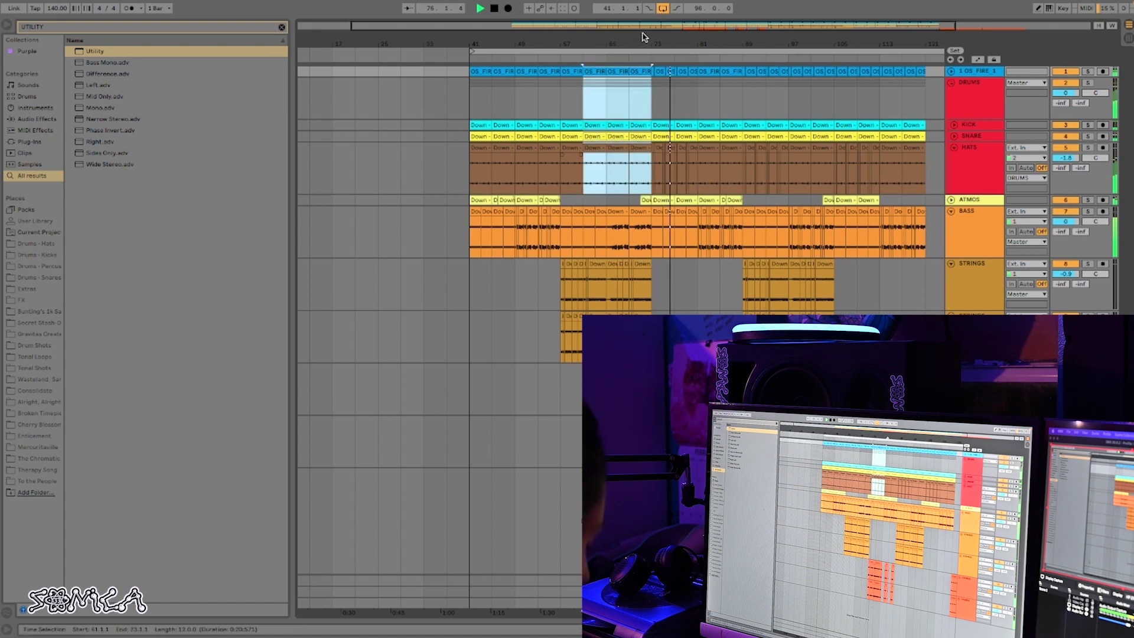
key(Delete)
Copy bars 73 to 81 of the OS_FIRE loop and DRUMS group and paste them at bar 65
click(647, 162)
drag(653, 105, 690, 117)
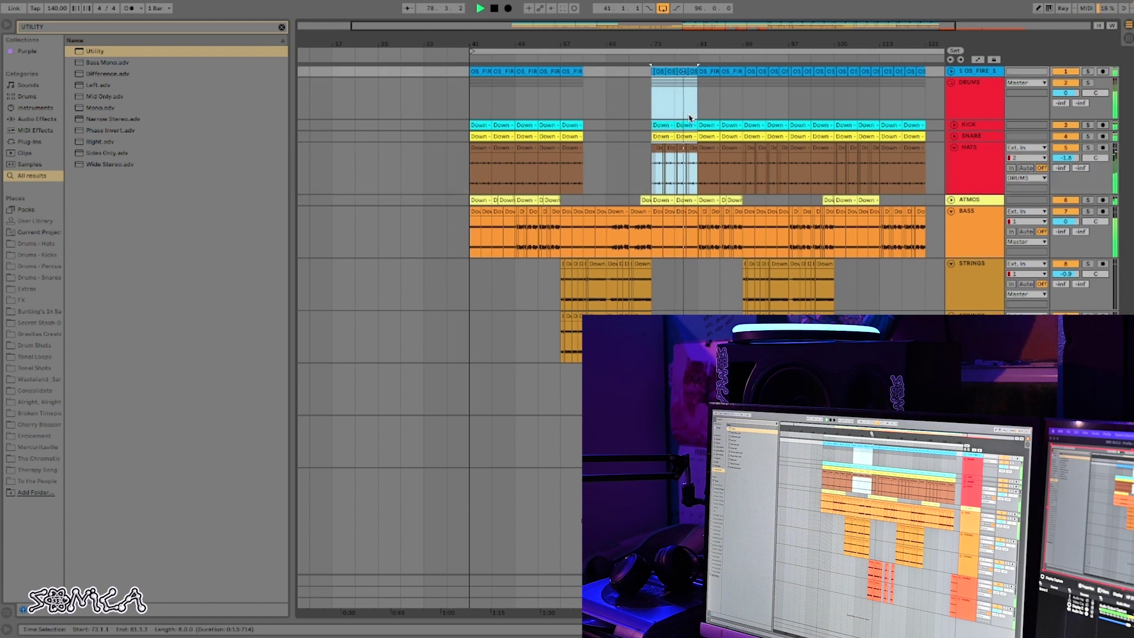
click(607, 71)
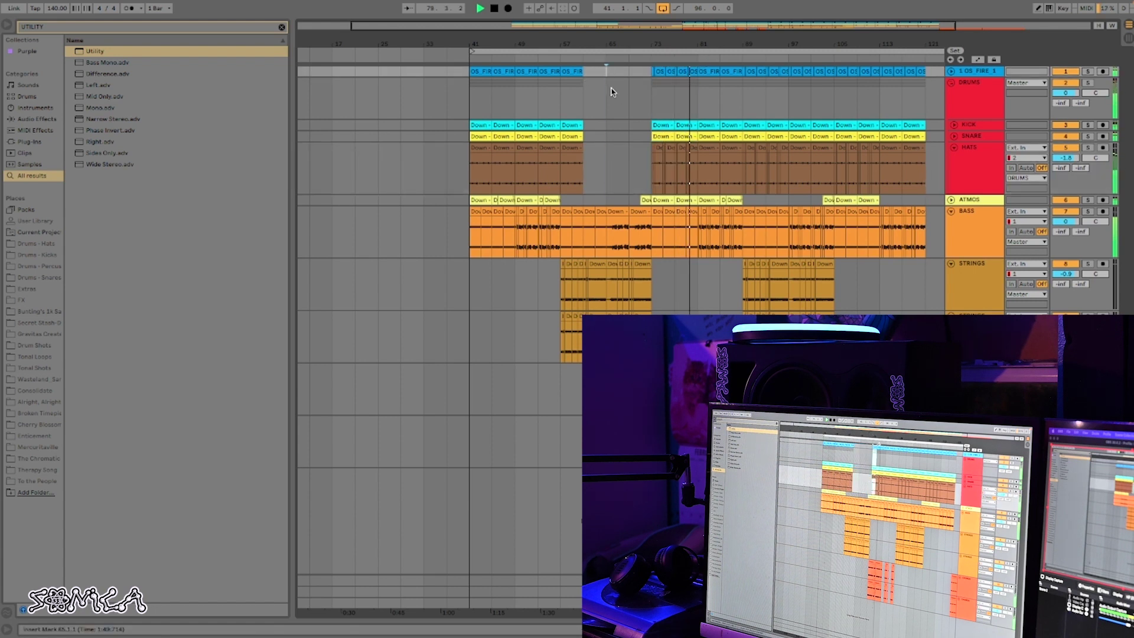
key(ctrl+v)
Copy bars 57 to 61 of the OS_FIRE loop and DRUMS group and paste them at bar 61 to fill the gap
drag(564, 177, 585, 72)
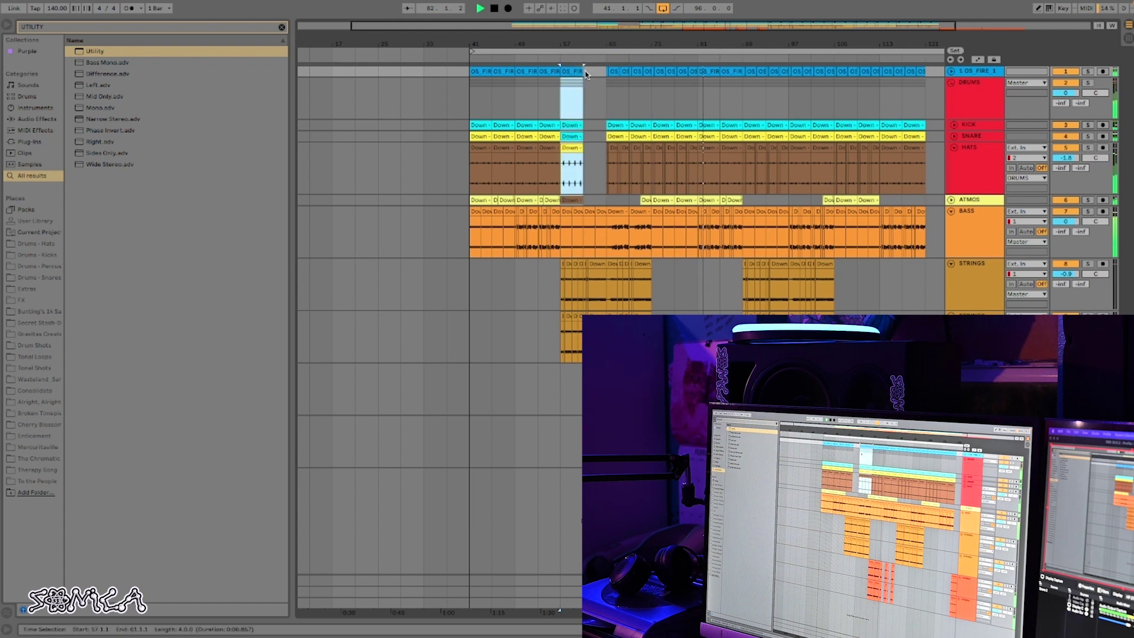
click(586, 72)
key(super+z)
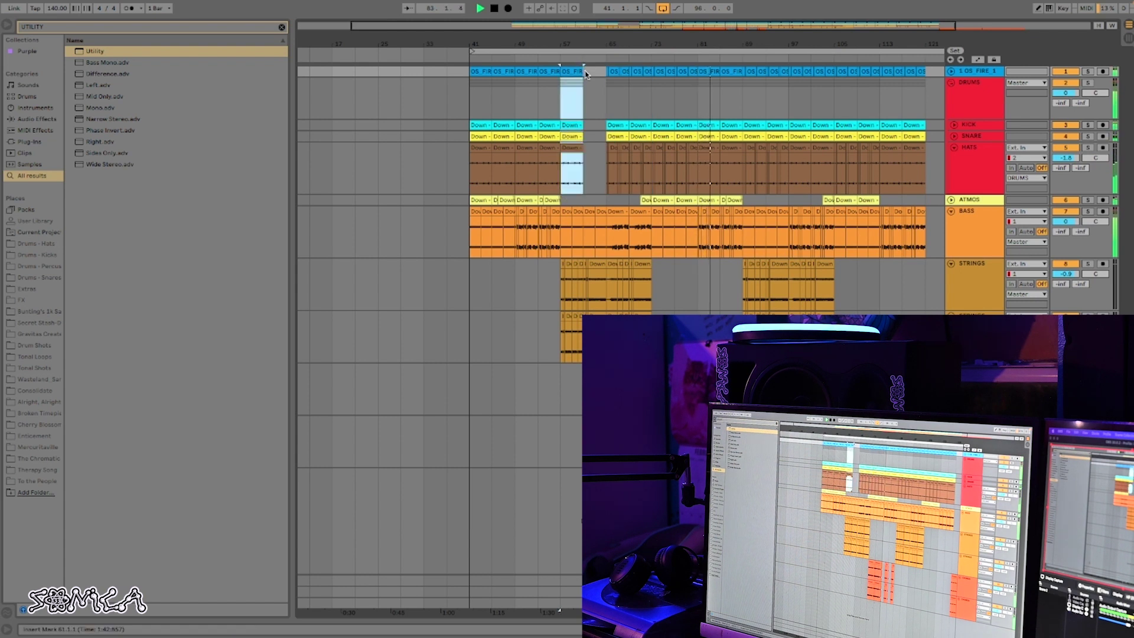
click(585, 73)
key(super+v)
click(586, 72)
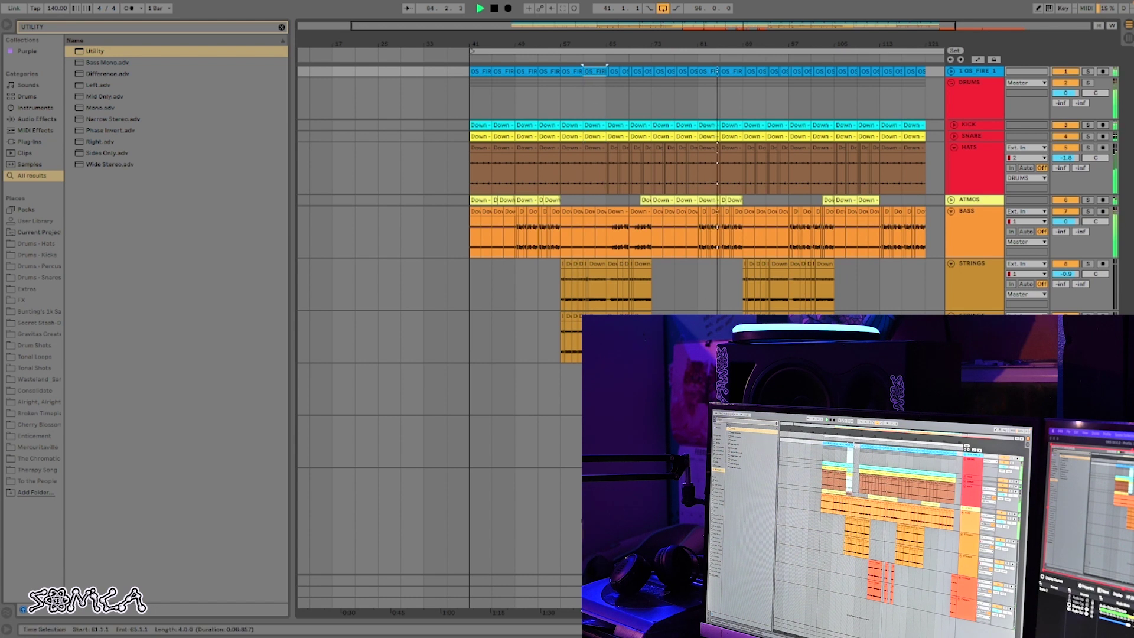
Unfold the ATMOS track and set the HATS track's volume to -6.0 dB
click(674, 441)
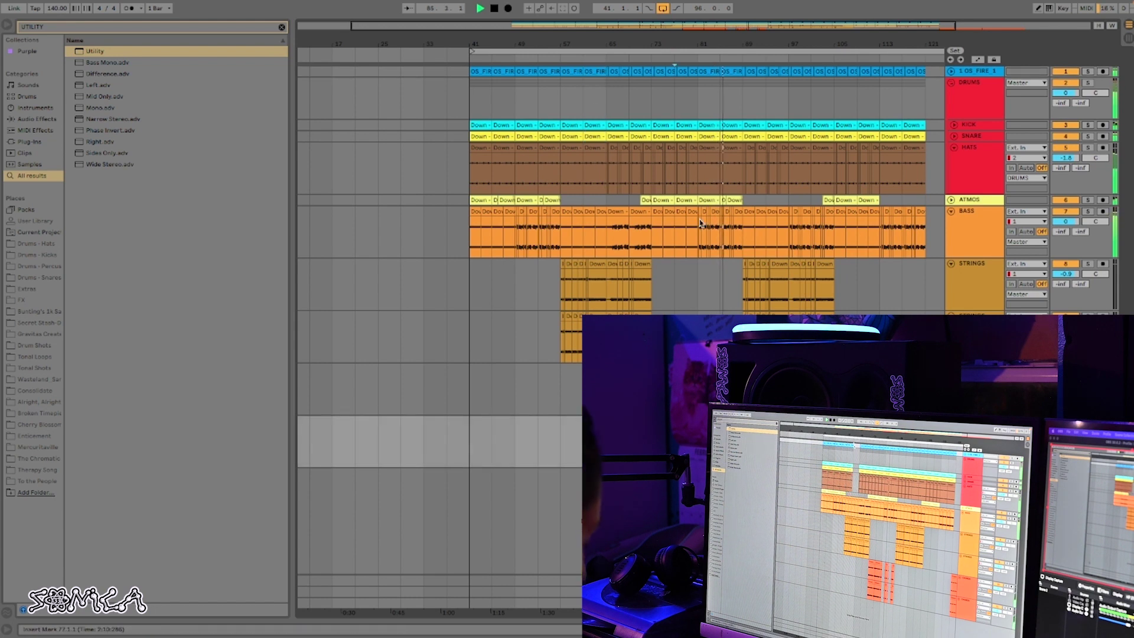
click(704, 280)
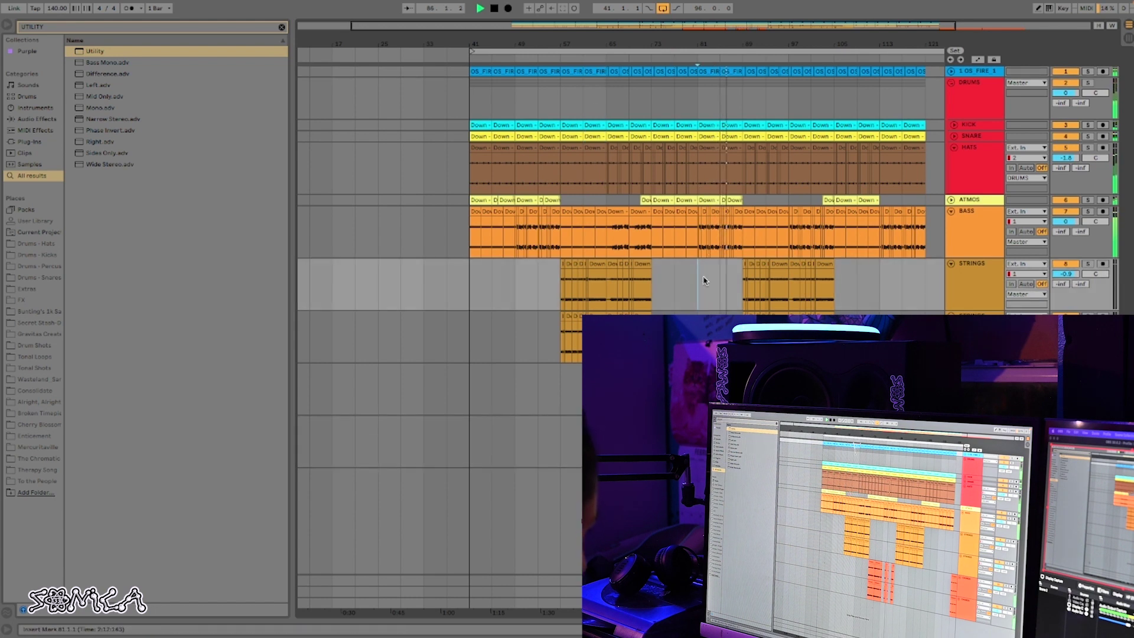
click(951, 200)
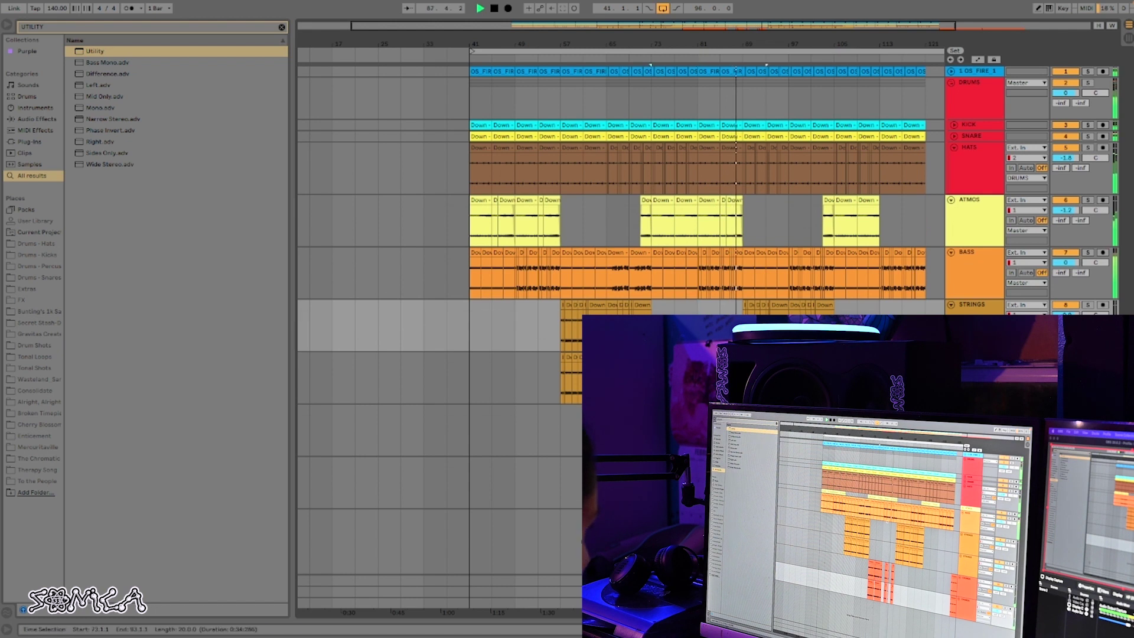
click(767, 482)
click(811, 431)
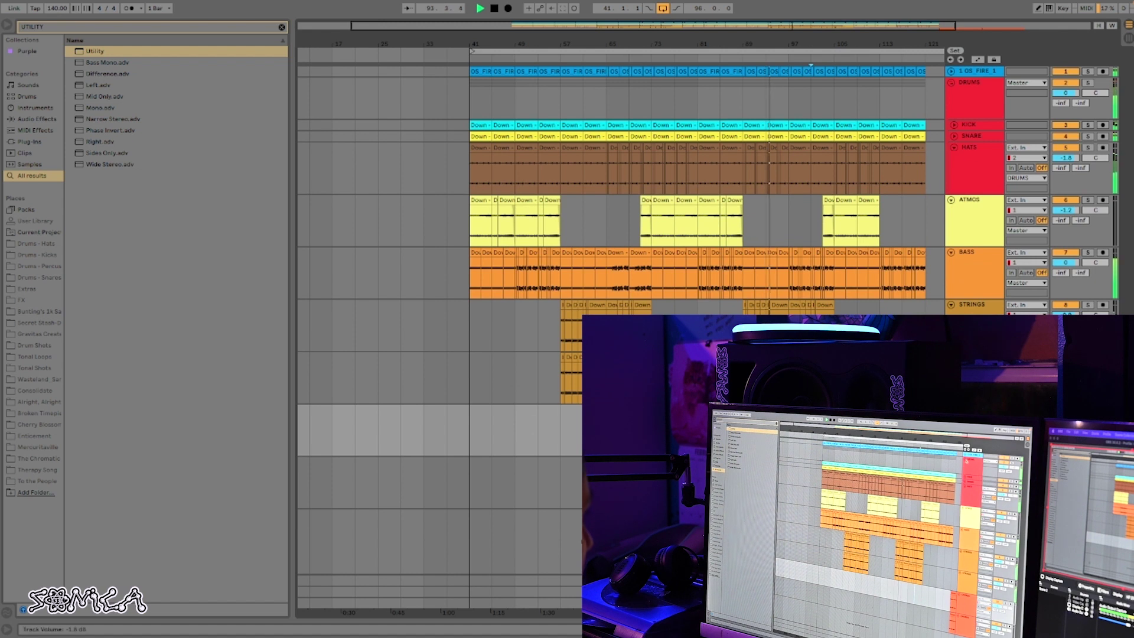
drag(1065, 157, 1065, 161)
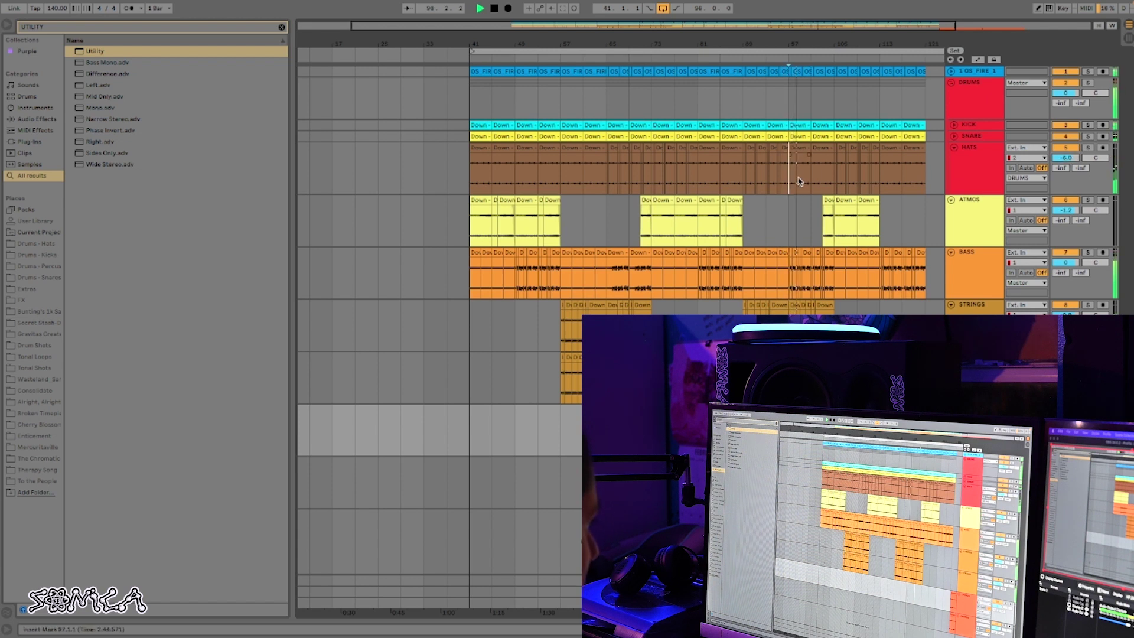
Copy bars 97 to 101 of the HATS track and paste them over bars 89 and 93
drag(798, 181, 810, 181)
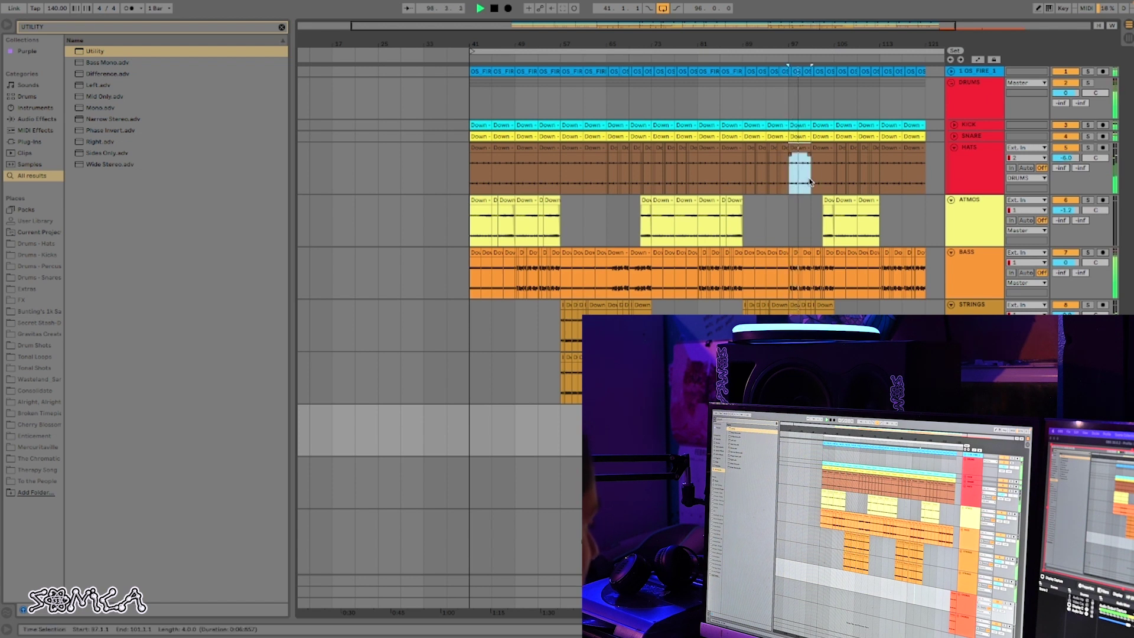
click(741, 183)
key(super+v)
click(766, 179)
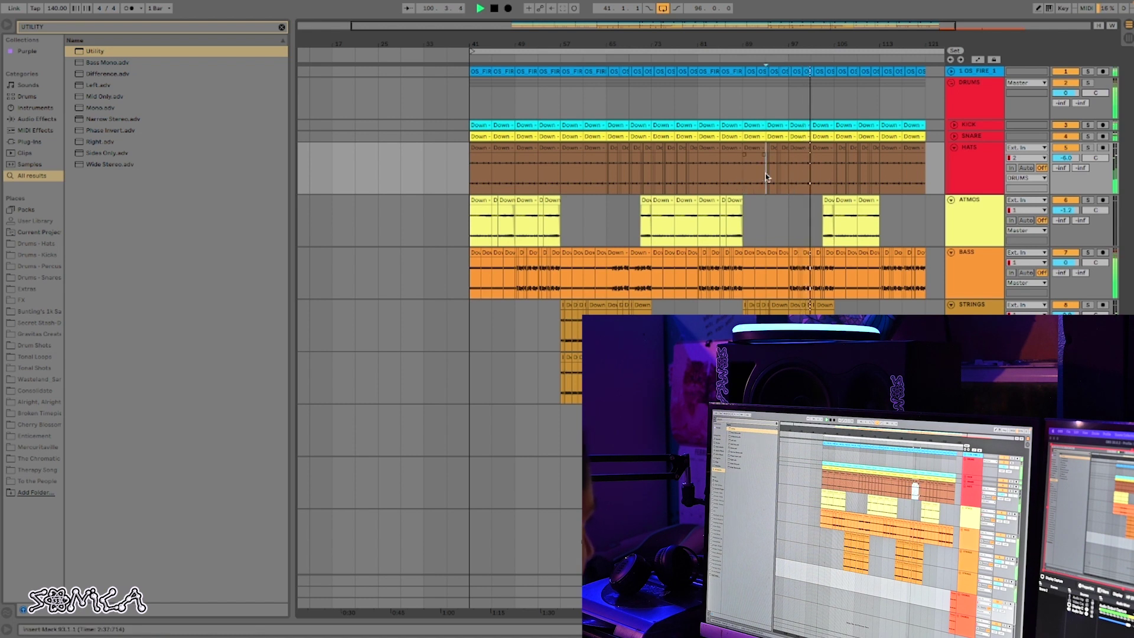
key(super+v)
click(787, 177)
Copy bars 105 to 109 of the HATS track and paste them at bar 109
drag(834, 175, 857, 175)
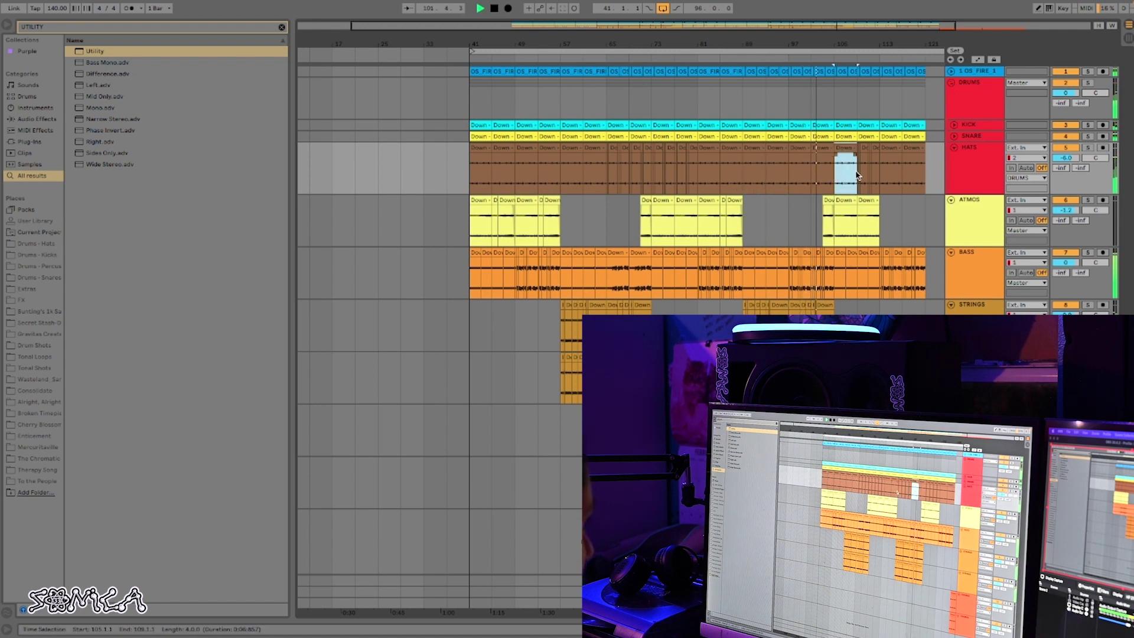
click(859, 174)
key(super+v)
click(860, 176)
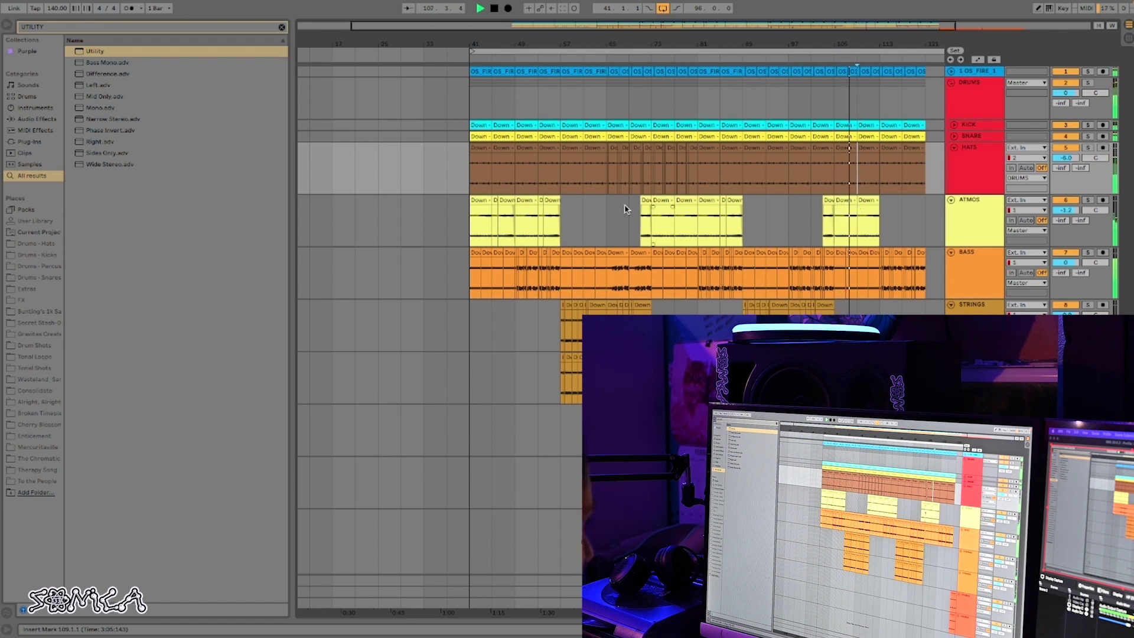
key(super+v)
Paste the copied four-bar HATS section over the cut-up clips at bars 69, 73 and 77
click(629, 175)
key(super+v)
click(650, 174)
key(super+v)
click(674, 171)
key(super+v)
click(674, 171)
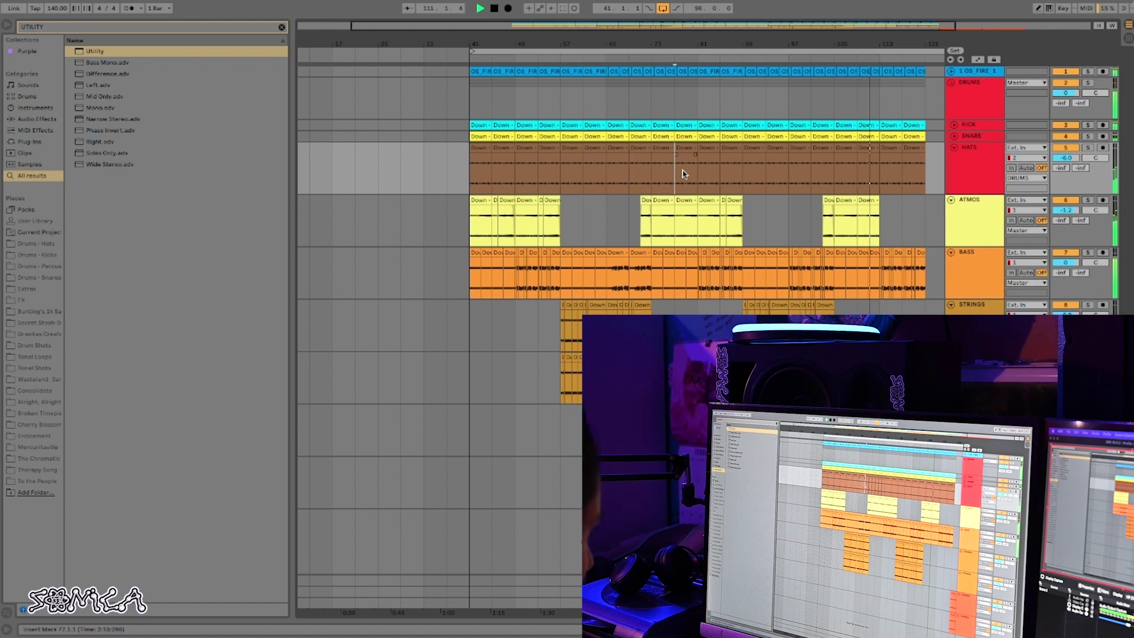
Copy bars 41 to 57 of the OS_FIRE loop and DRUMS group and paste them at bar 121
drag(898, 45, 760, 45)
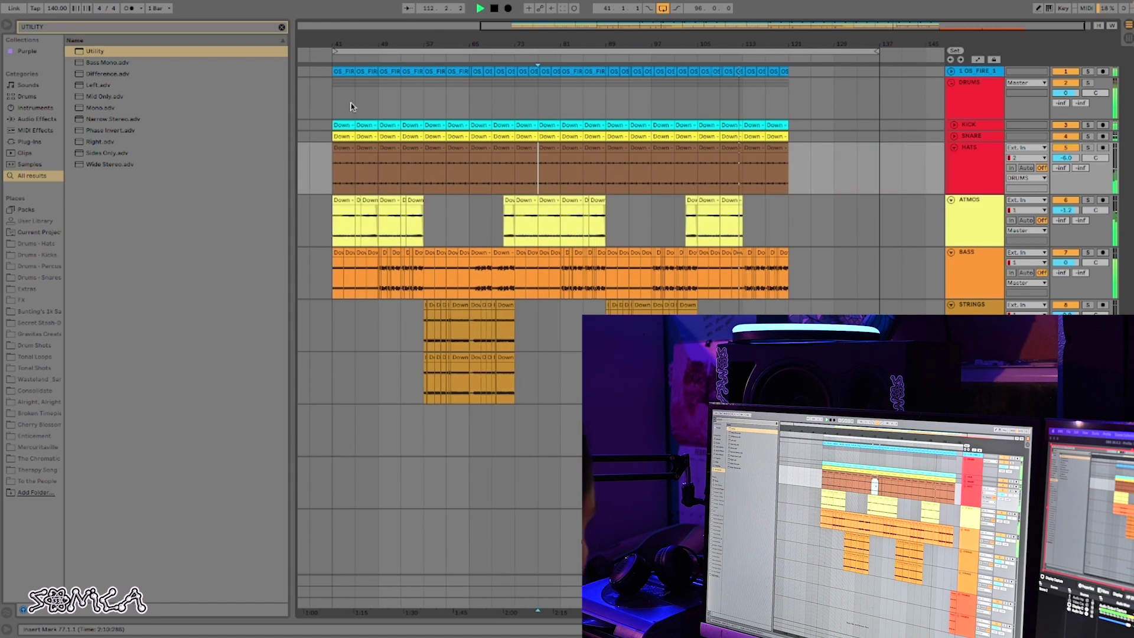
click(330, 200)
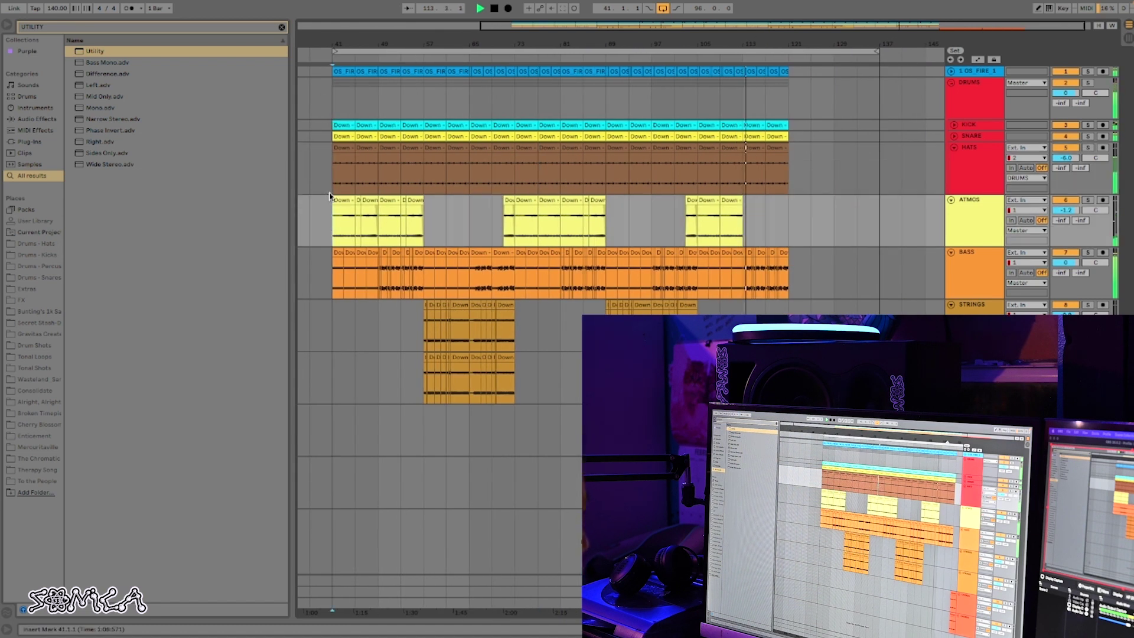
drag(337, 116, 424, 38)
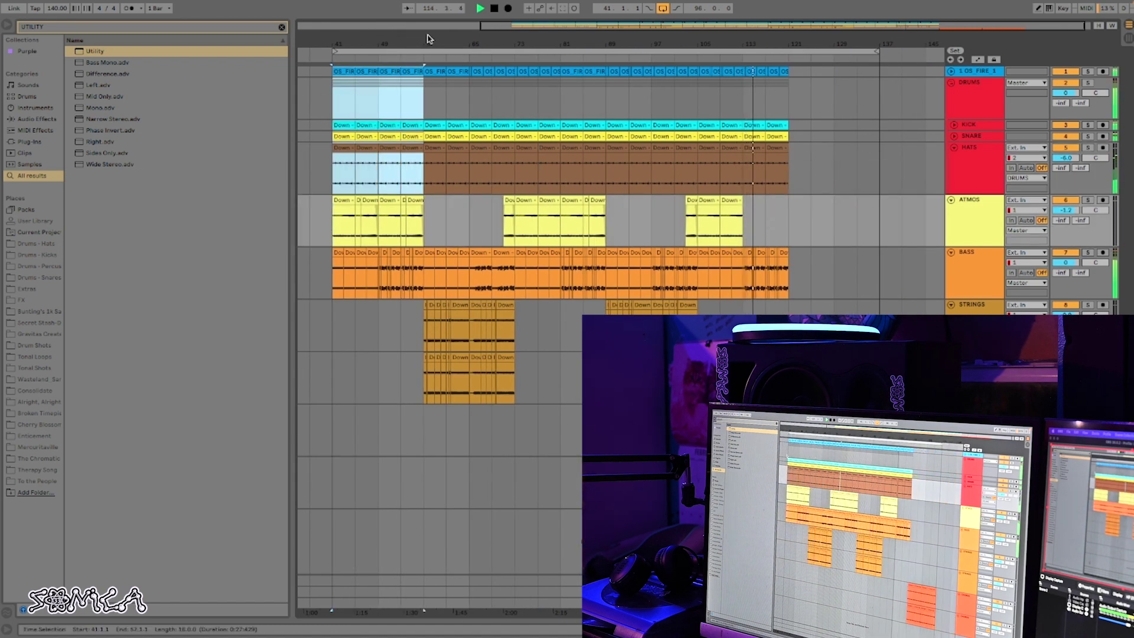
click(789, 71)
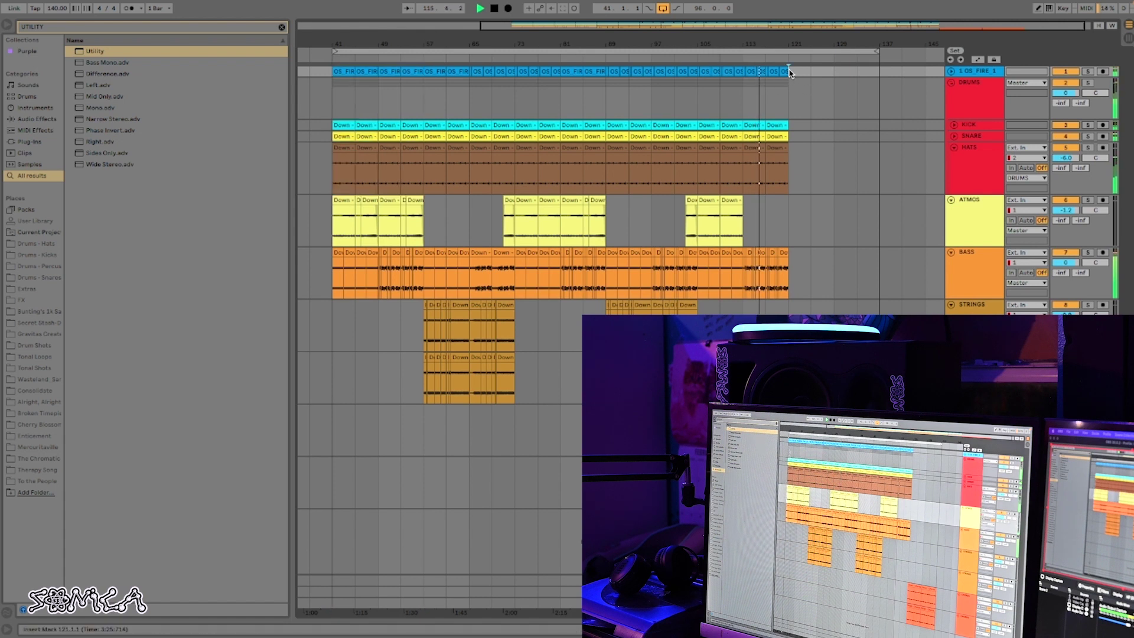
key(ctrl+v)
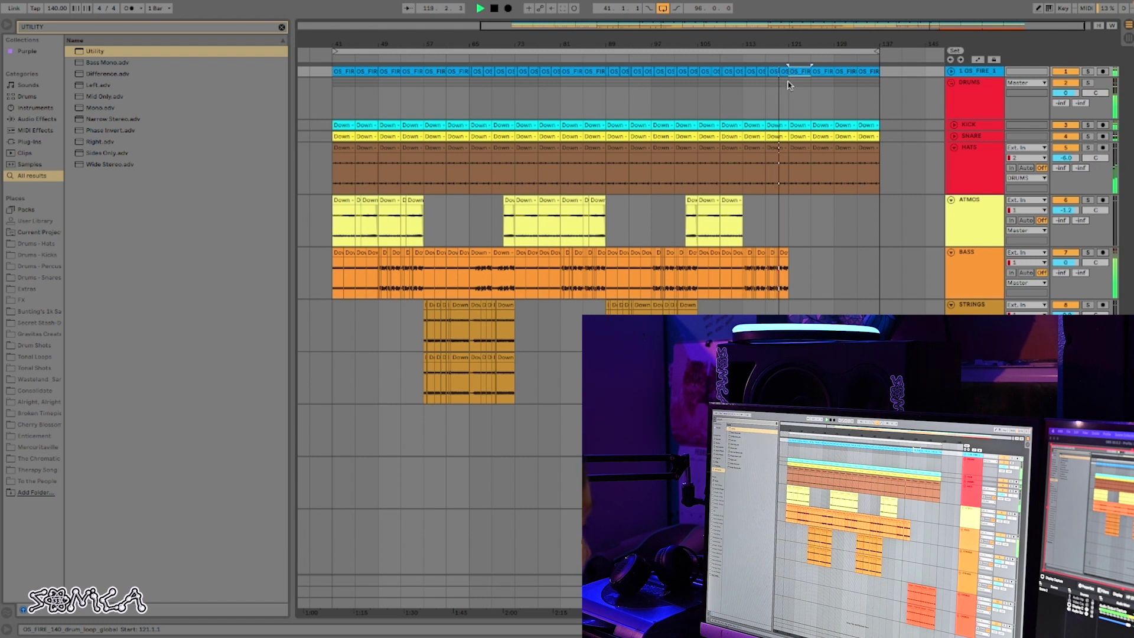
Set the playback loop to bars 121 to 125 and mute the HATS track
click(805, 147)
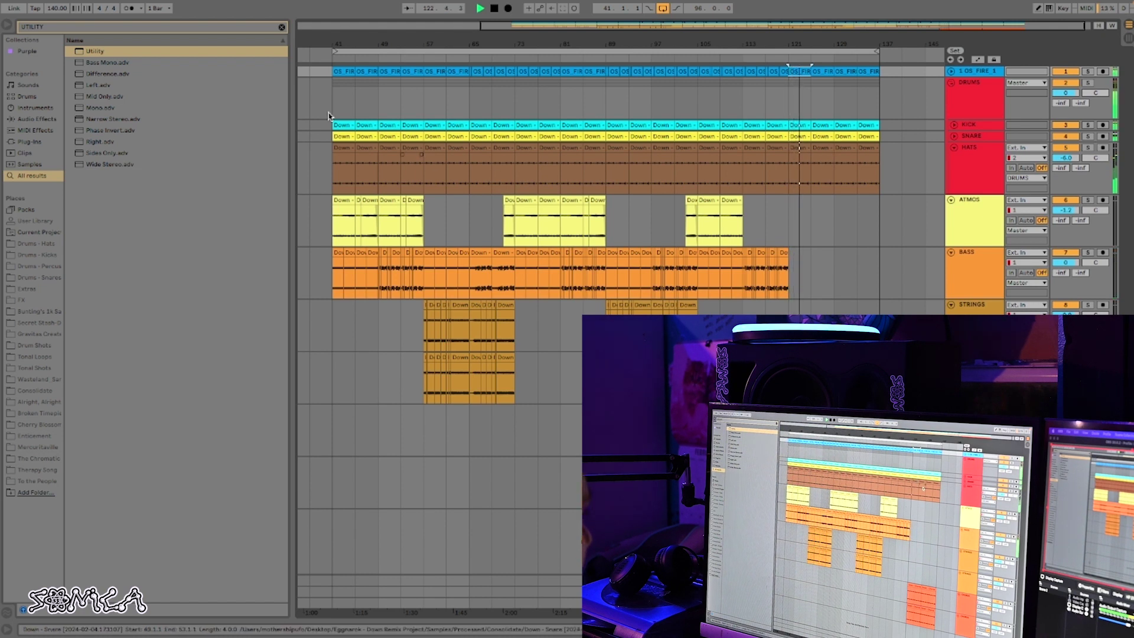
drag(335, 52, 799, 70)
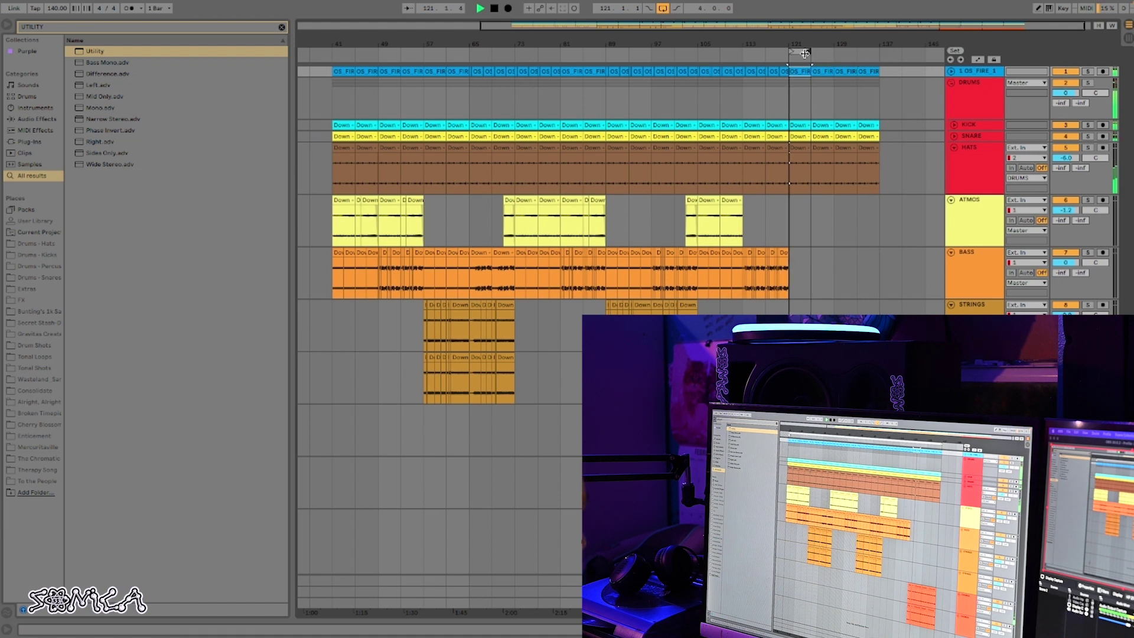
drag(797, 45, 798, 118)
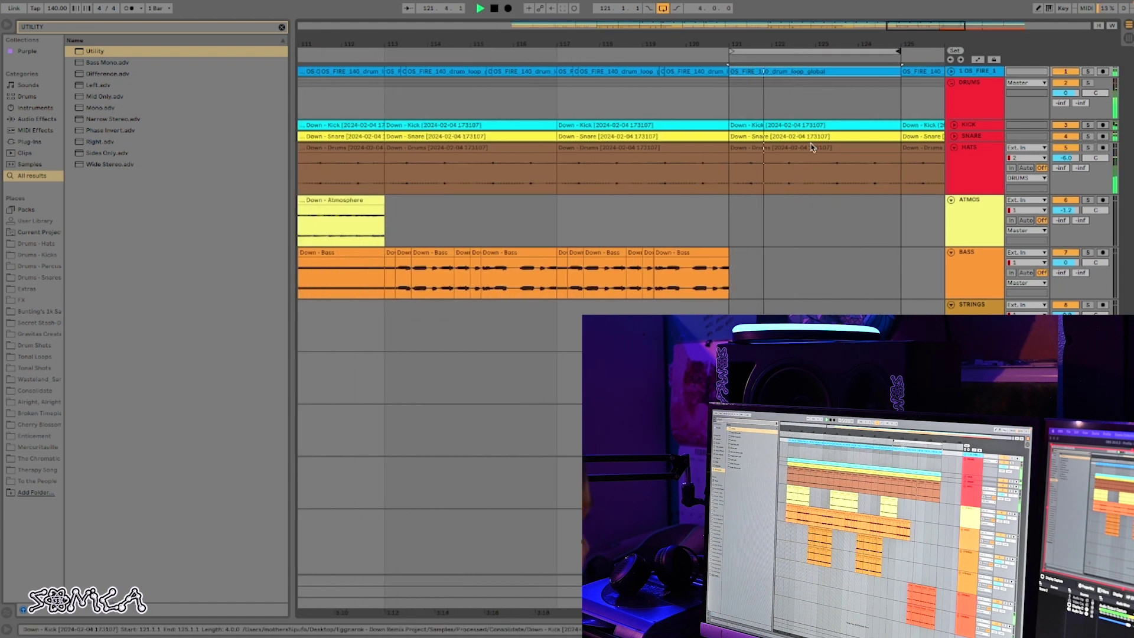
click(1063, 152)
click(1064, 148)
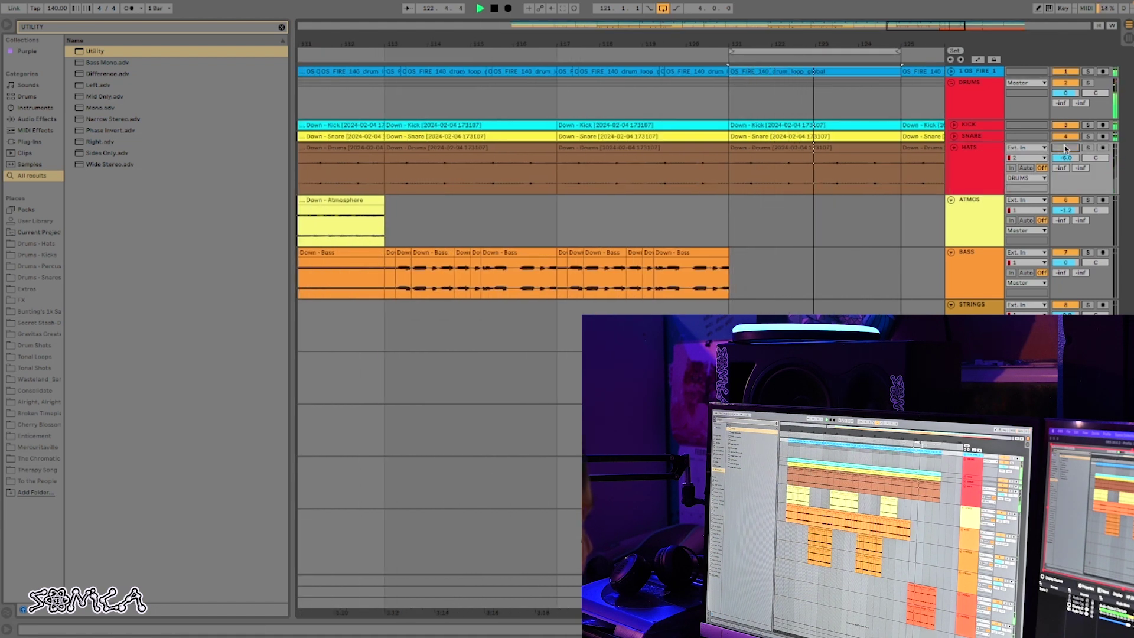
Unfold the OS_FIRE loop track and delete the short section of its clip from 121.2.3 to 121.3.1
click(950, 71)
click(736, 71)
key(z)
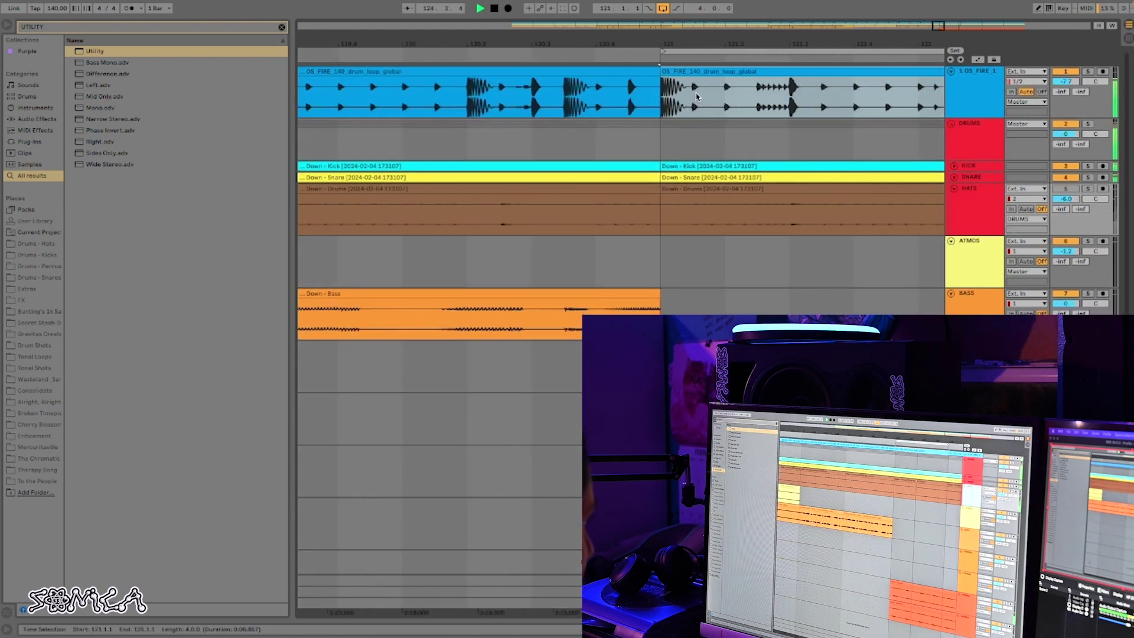
right_click(697, 96)
click(757, 95)
click(757, 94)
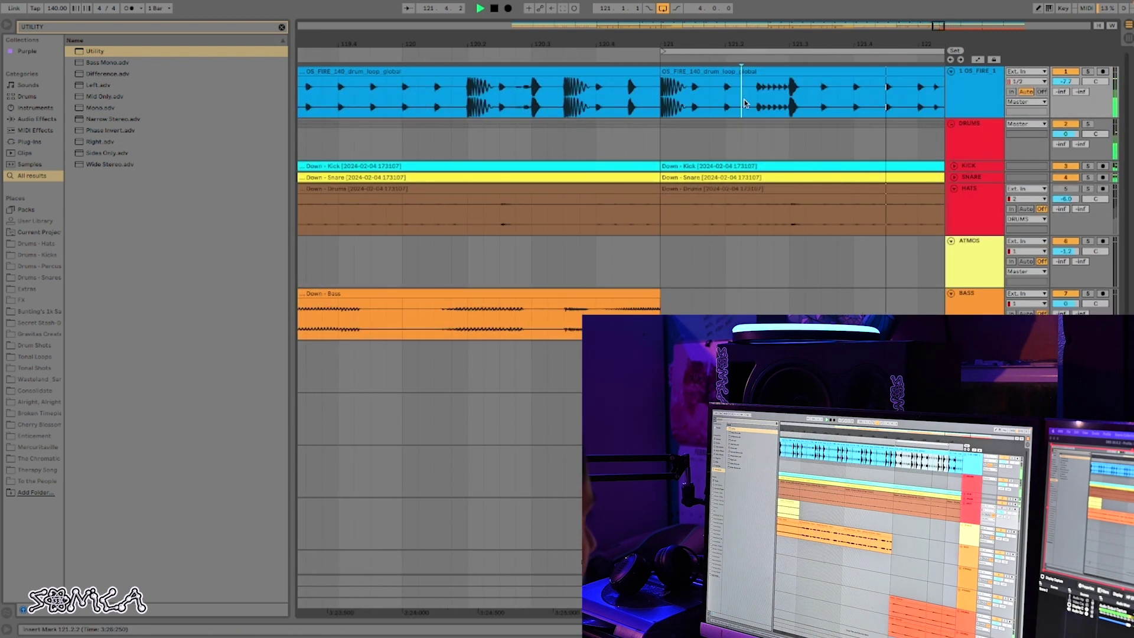
shift+click(790, 97)
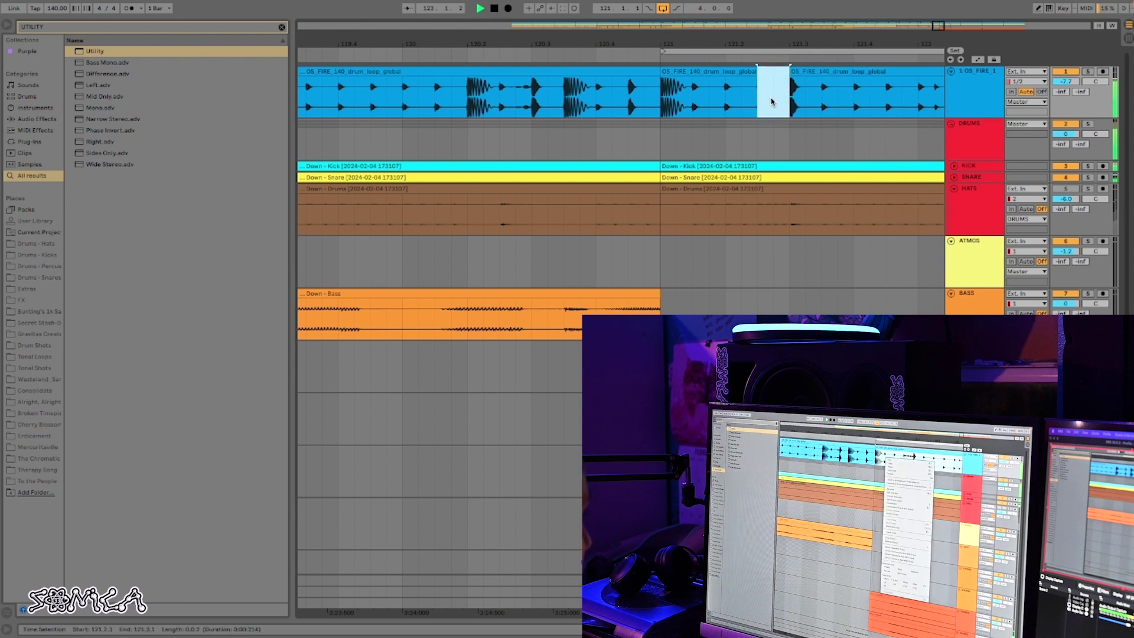
drag(786, 105, 760, 105)
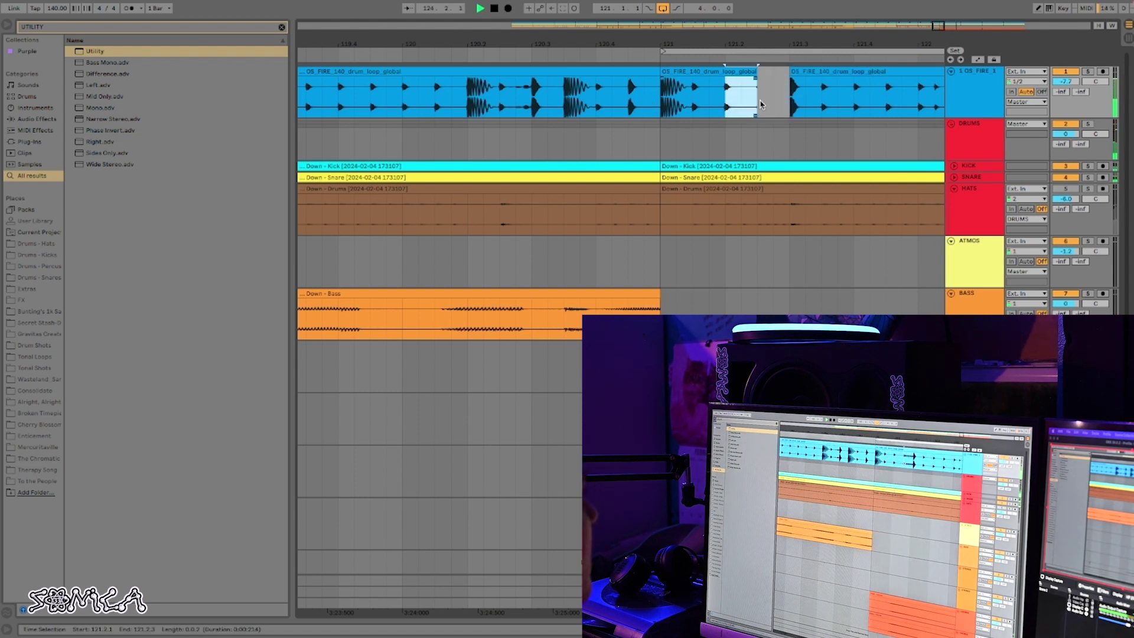
key(ctrl+z)
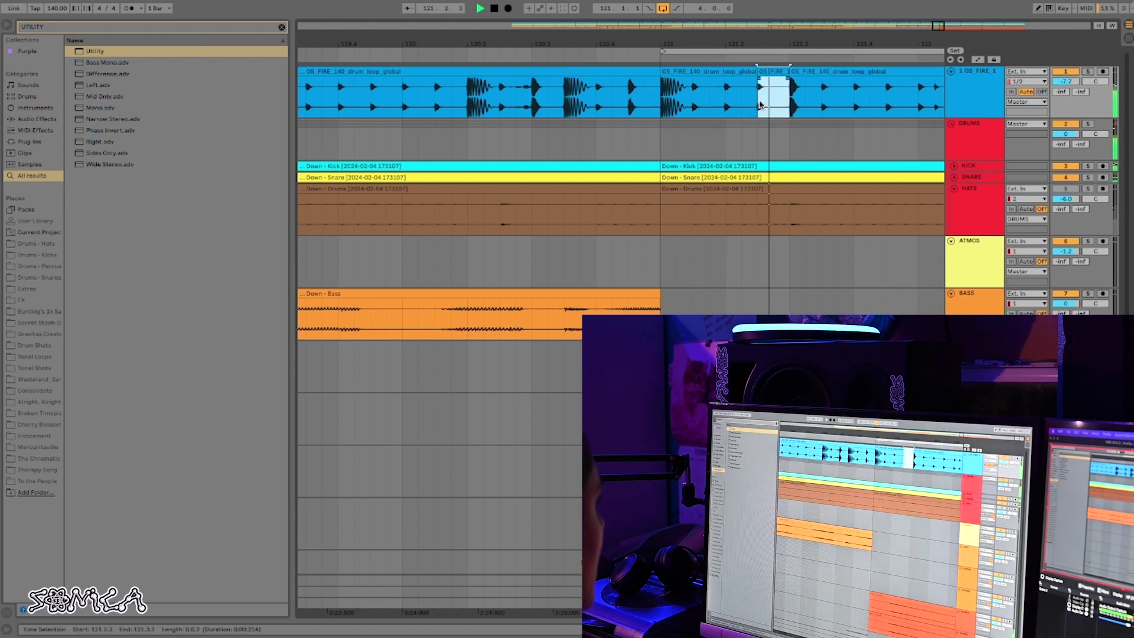
key(Delete)
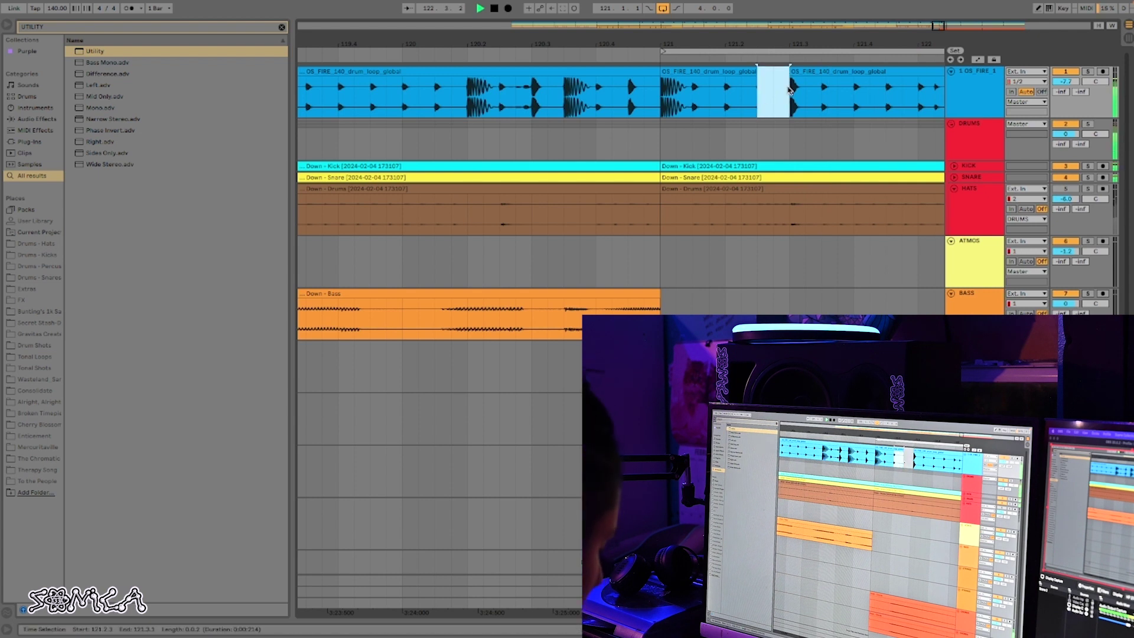
Delete the VOX audio from about bar 80 to 105 and cut the preceding clip's end back to about bar 77
drag(791, 45, 647, 11)
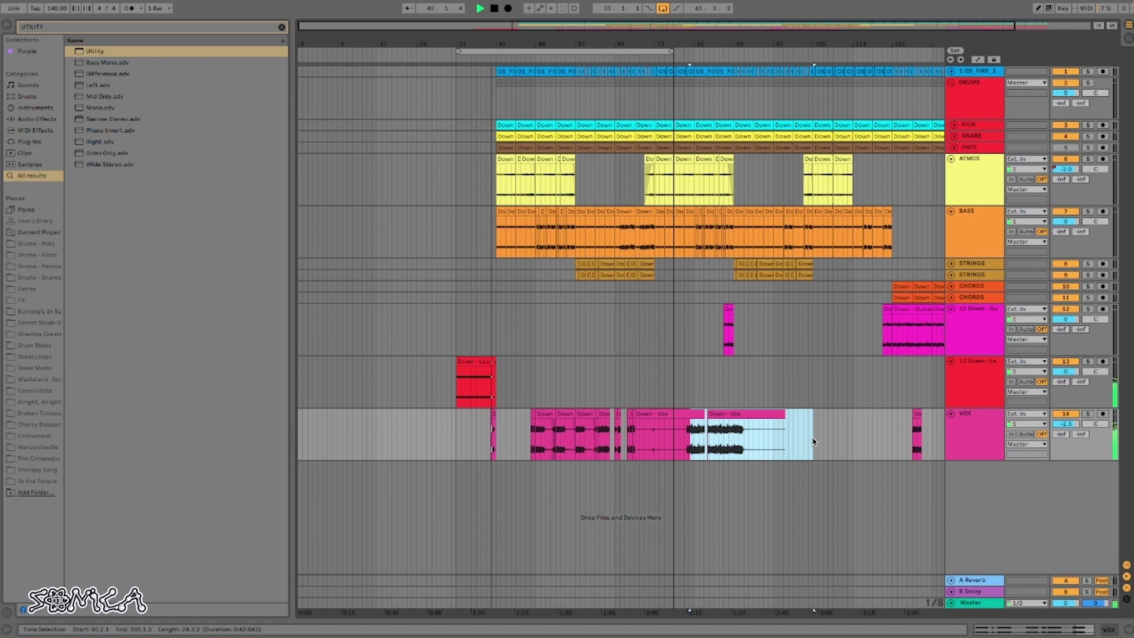
key(Delete)
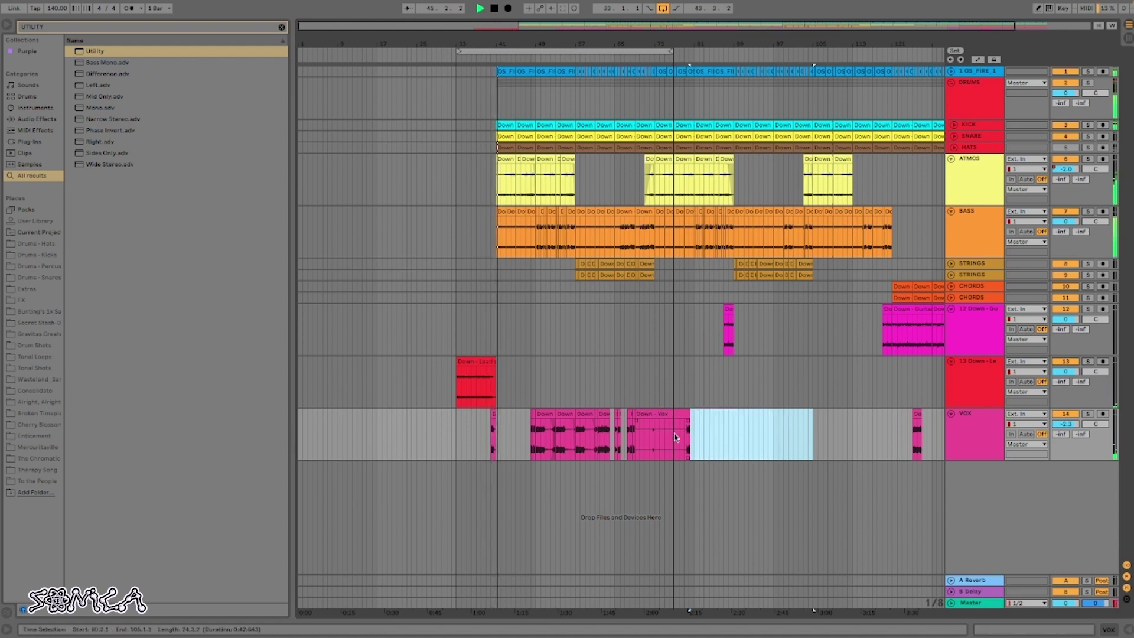
drag(721, 446, 677, 447)
key(Delete)
click(695, 449)
Delete the one-bar VOX clip at bar 40
click(493, 413)
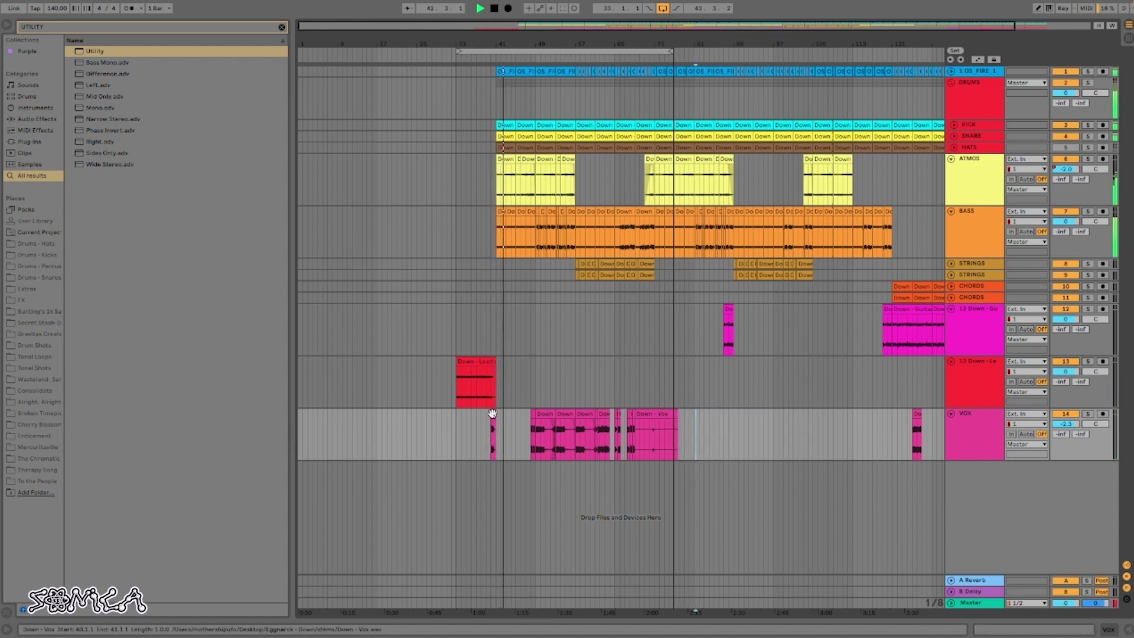
key(Delete)
click(509, 431)
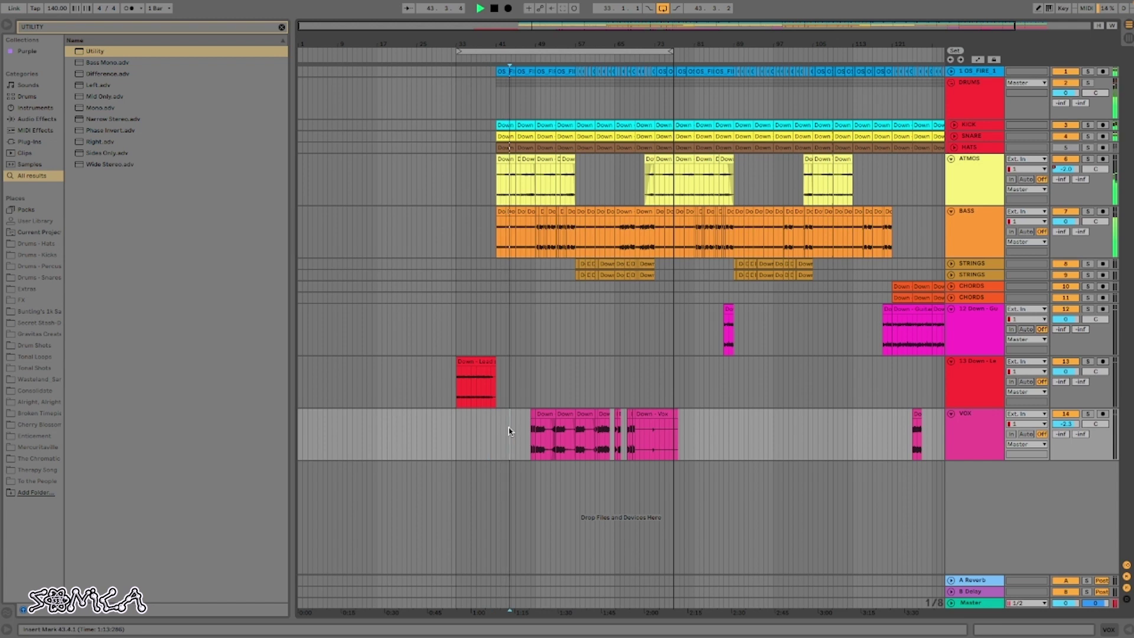
Extend the playback loop from bar 33 to bar 137 and fold the DRUMS group
drag(670, 50, 791, 40)
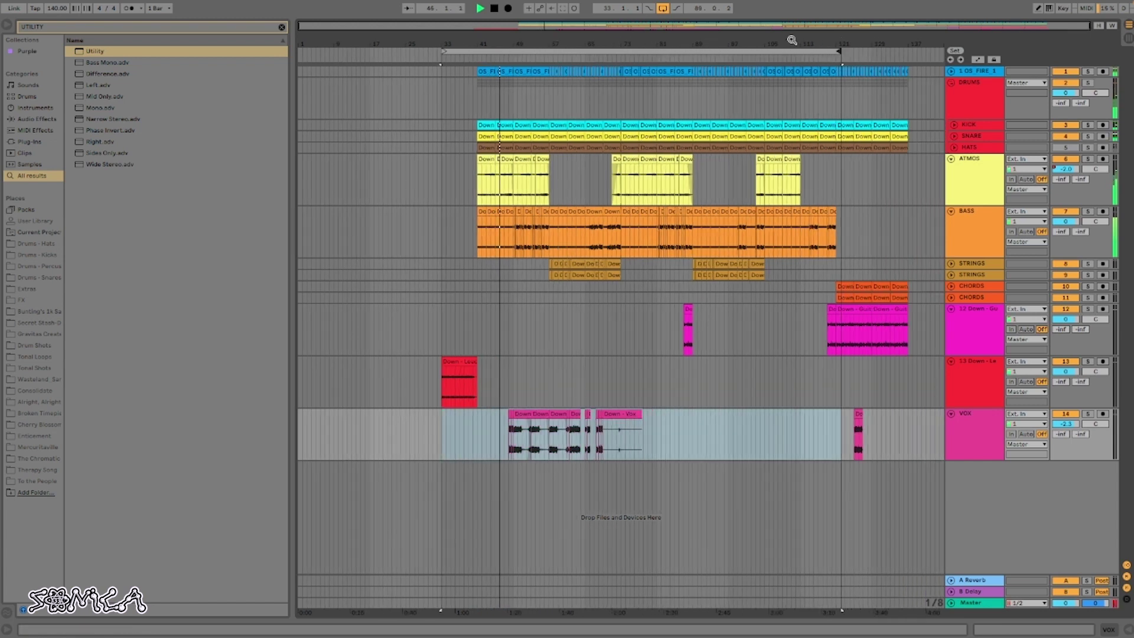
drag(838, 51, 906, 55)
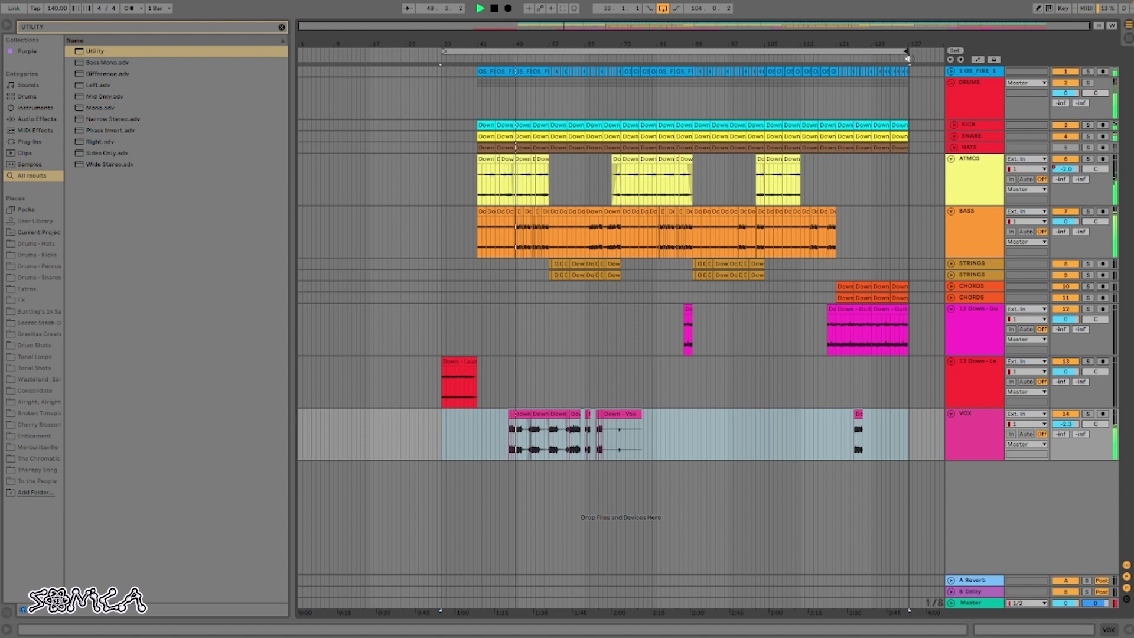
click(951, 83)
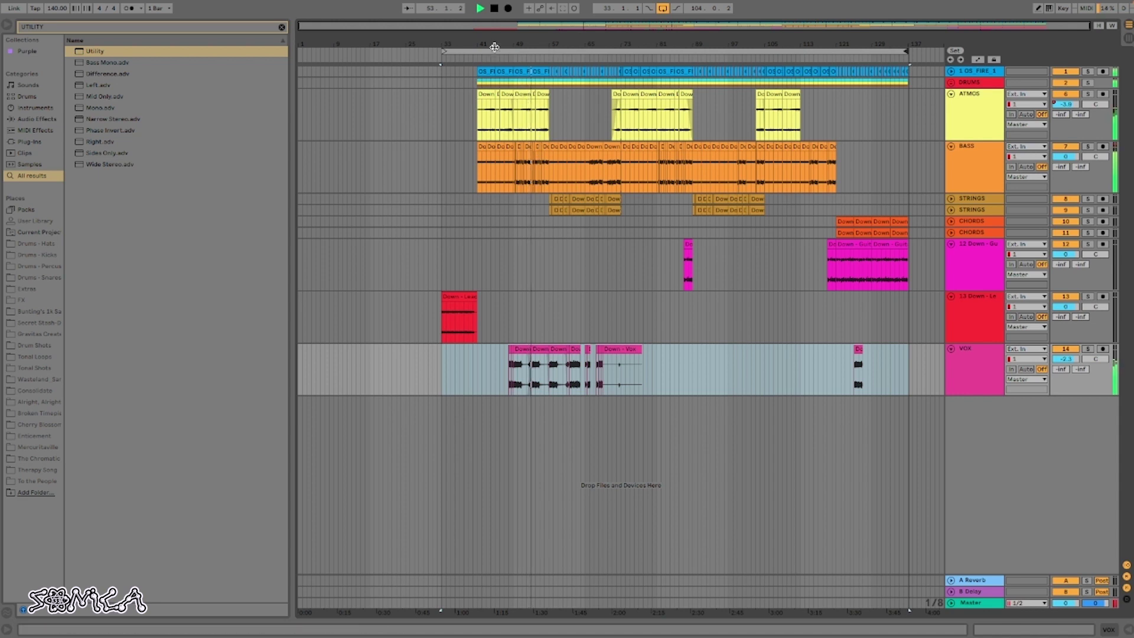
Set the arrangement's fixed grid to 8 bars
drag(493, 45, 493, 84)
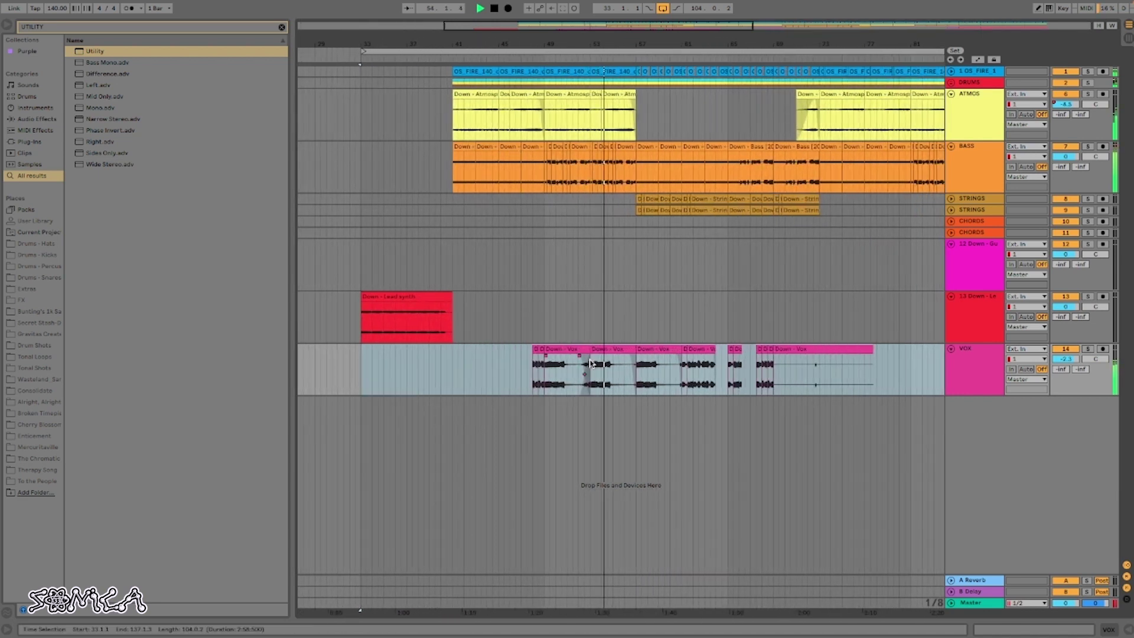
drag(544, 363, 630, 354)
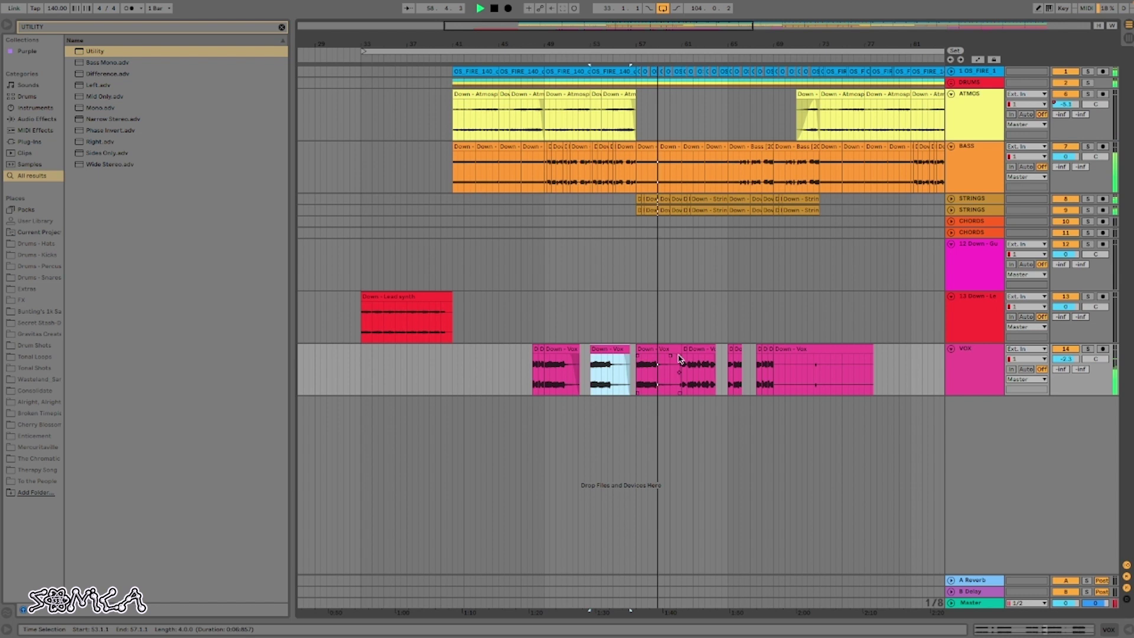
right_click(695, 303)
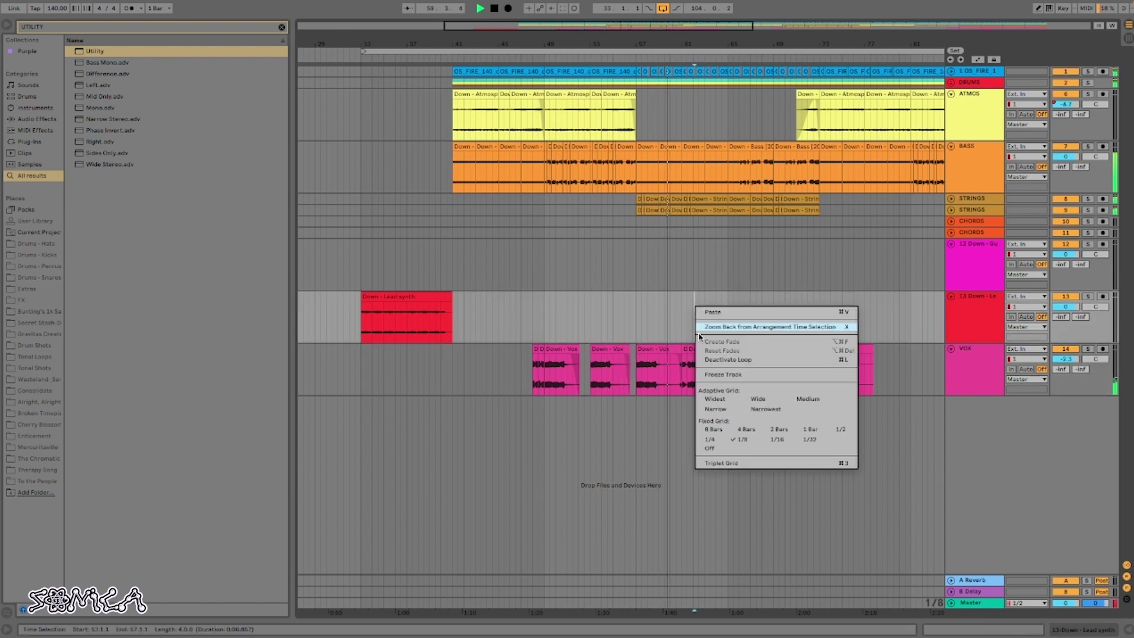
click(704, 429)
Delete the VOX audio from bar 65 to the end of the clip at about bar 77
drag(683, 378, 725, 384)
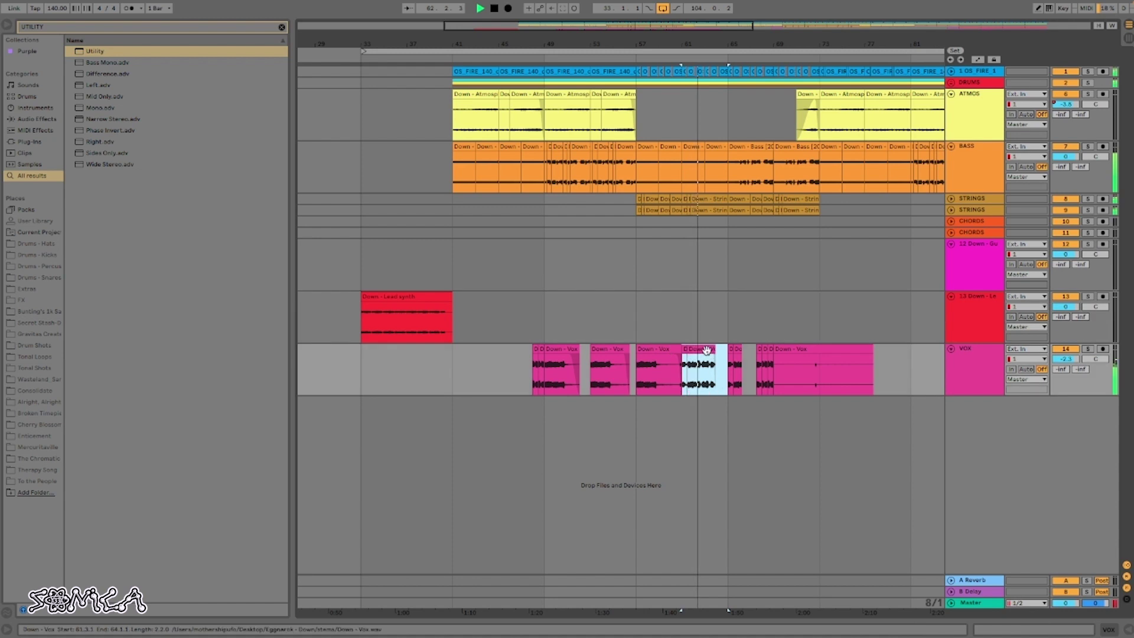
click(725, 377)
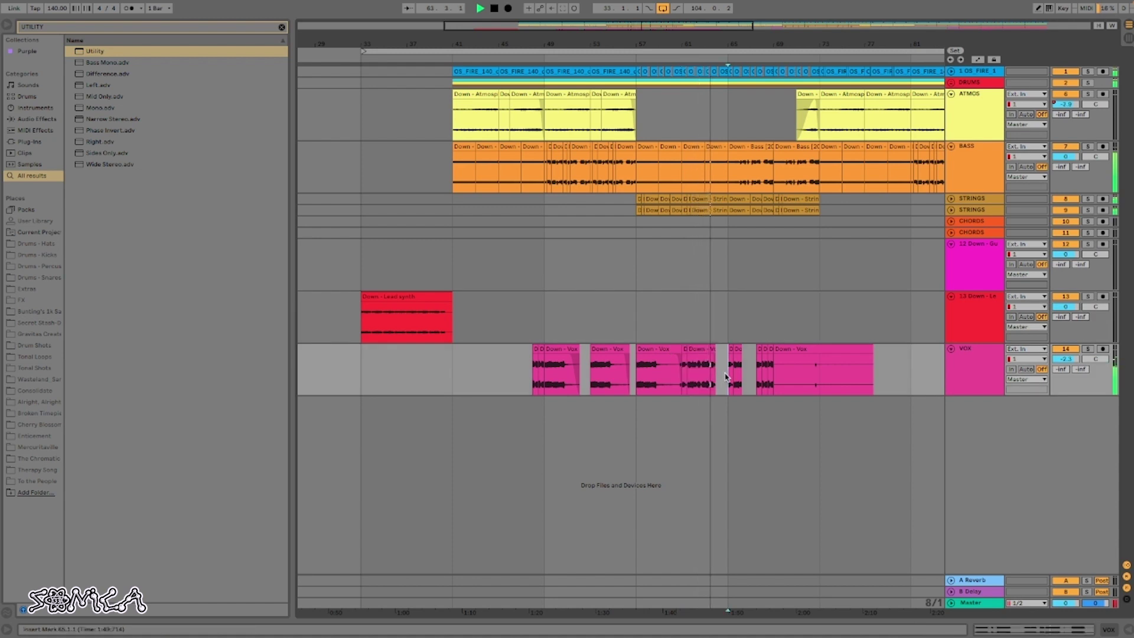
drag(727, 377, 820, 378)
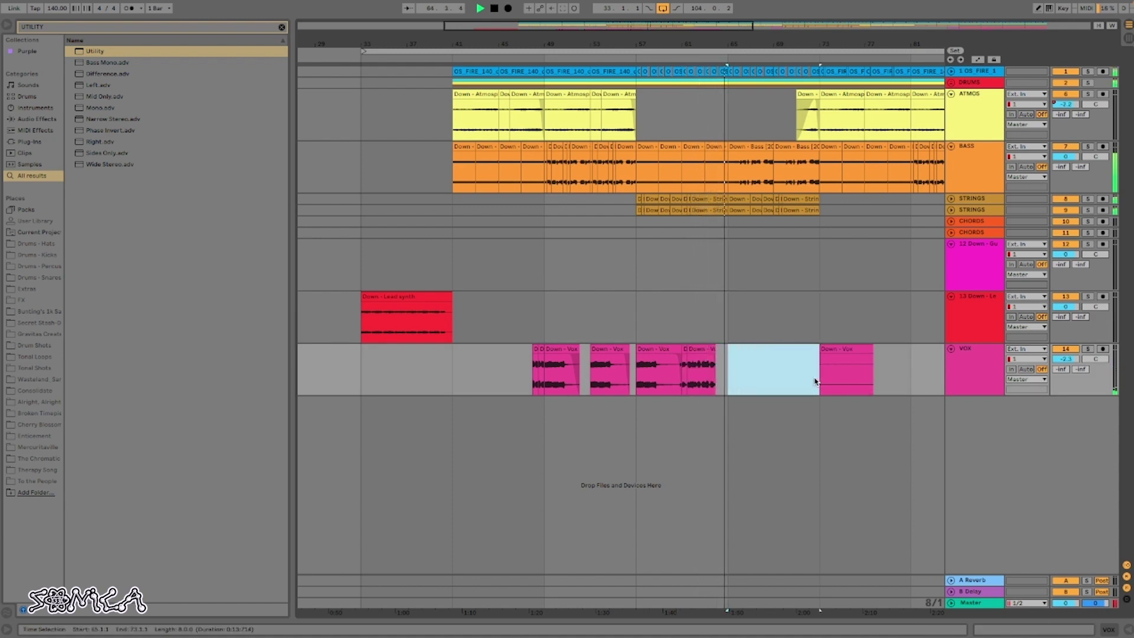
key(Delete)
click(837, 340)
click(837, 349)
key(Delete)
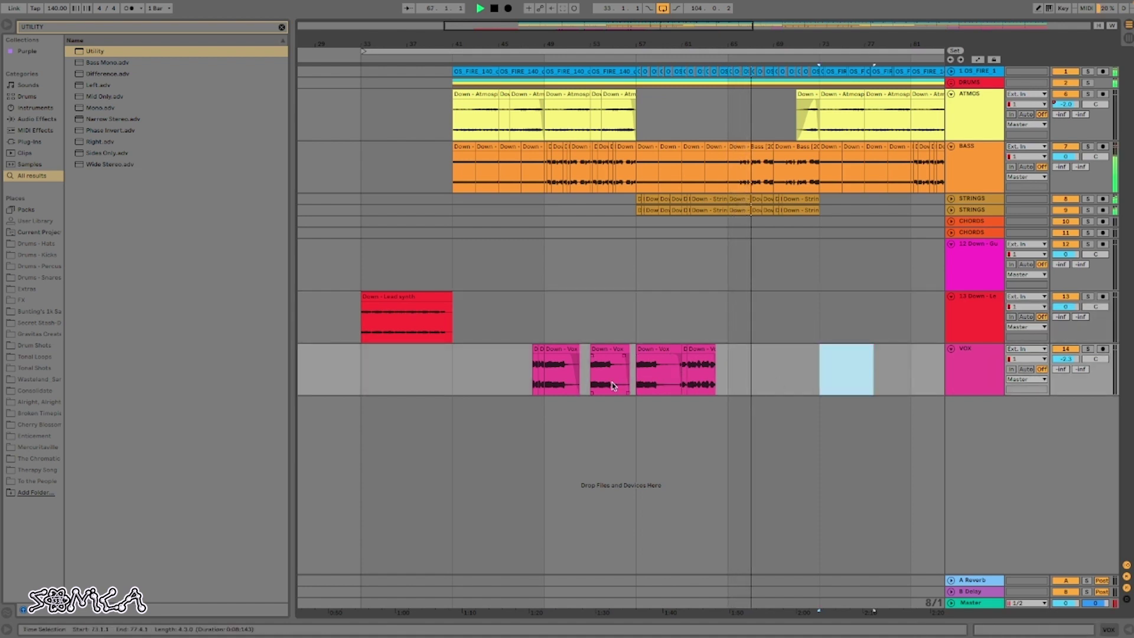
Move the VOX clips at bars 57 to 65 to bar 65, and copy the VOX section from bars 49 to 57 to bar 57
drag(546, 385, 776, 364)
click(644, 384)
click(728, 387)
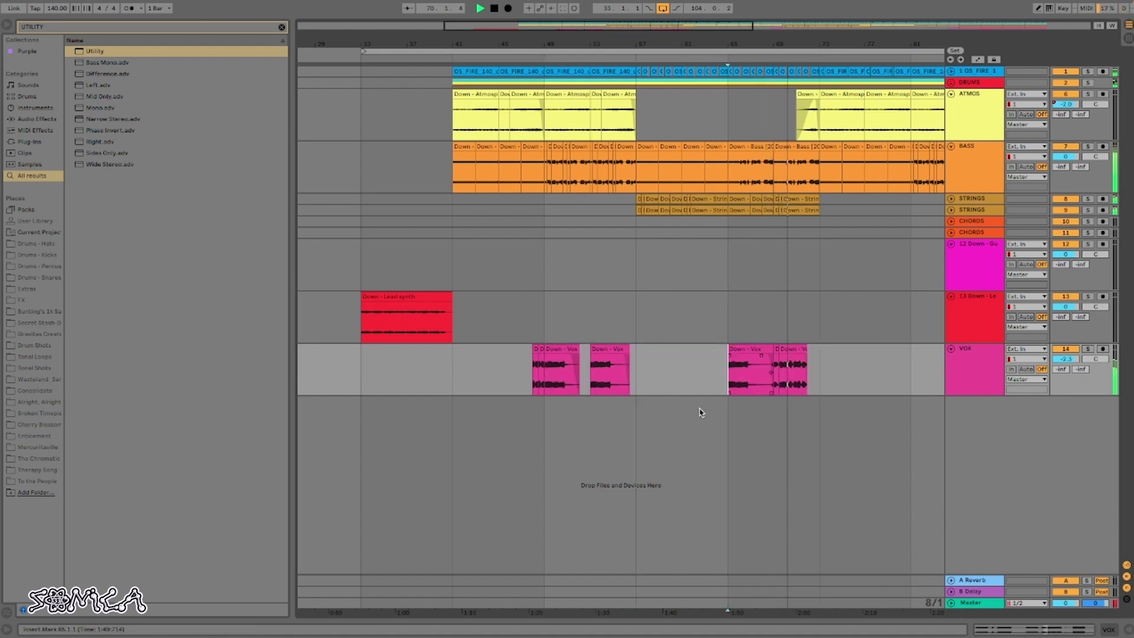
drag(545, 383, 618, 383)
click(636, 382)
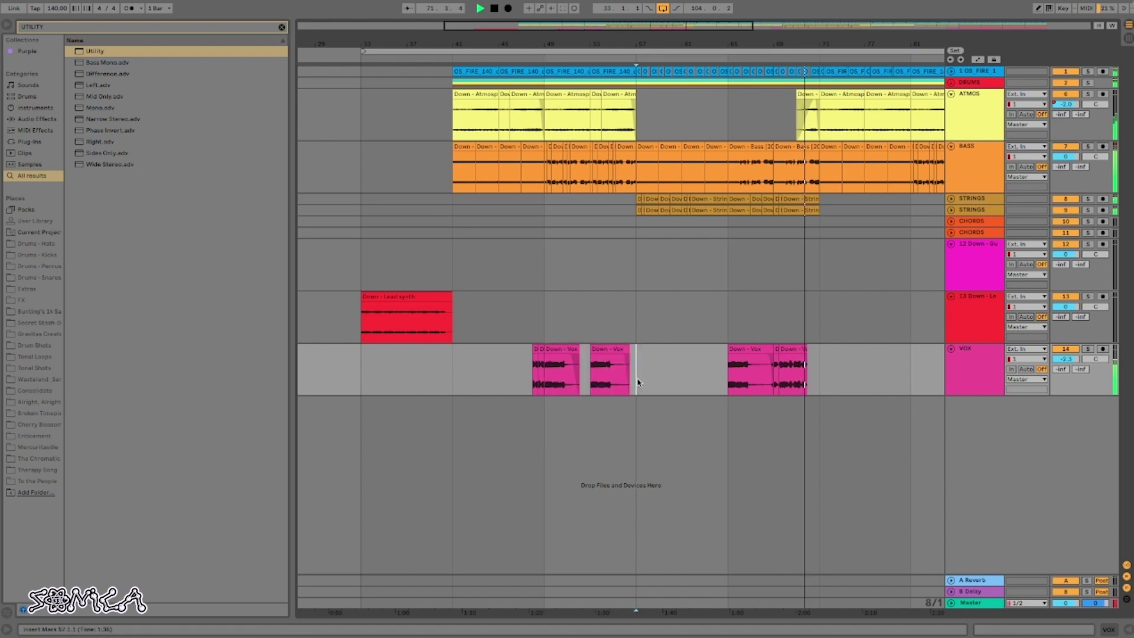
key(ctrl+v)
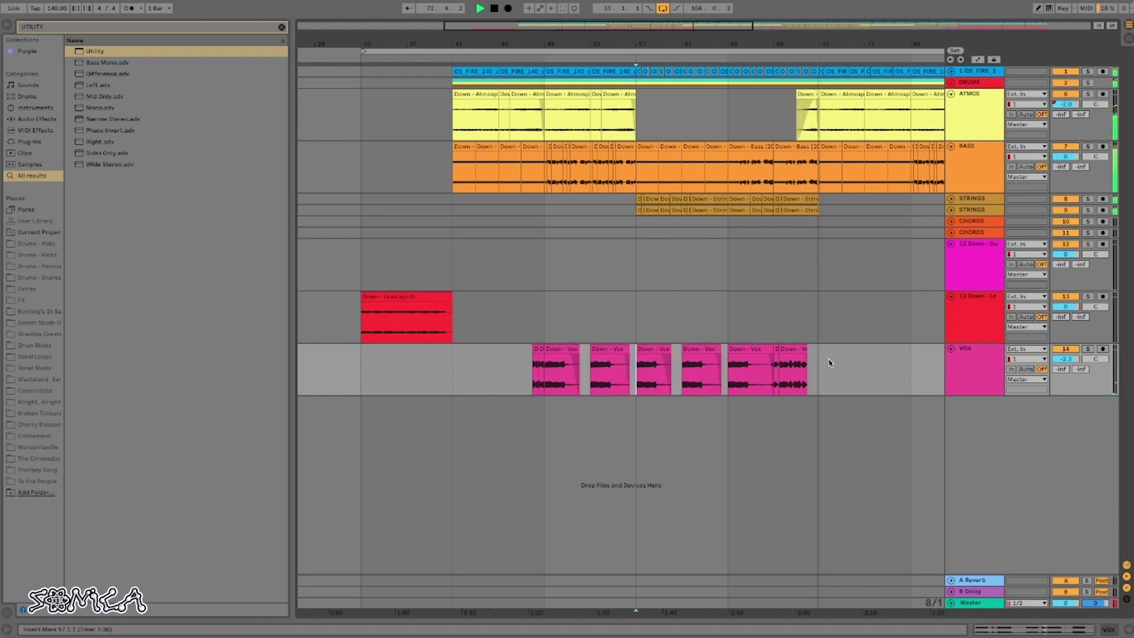
Copy the one-bar VOX section starting at bar 48 to bar 72
drag(543, 376, 534, 376)
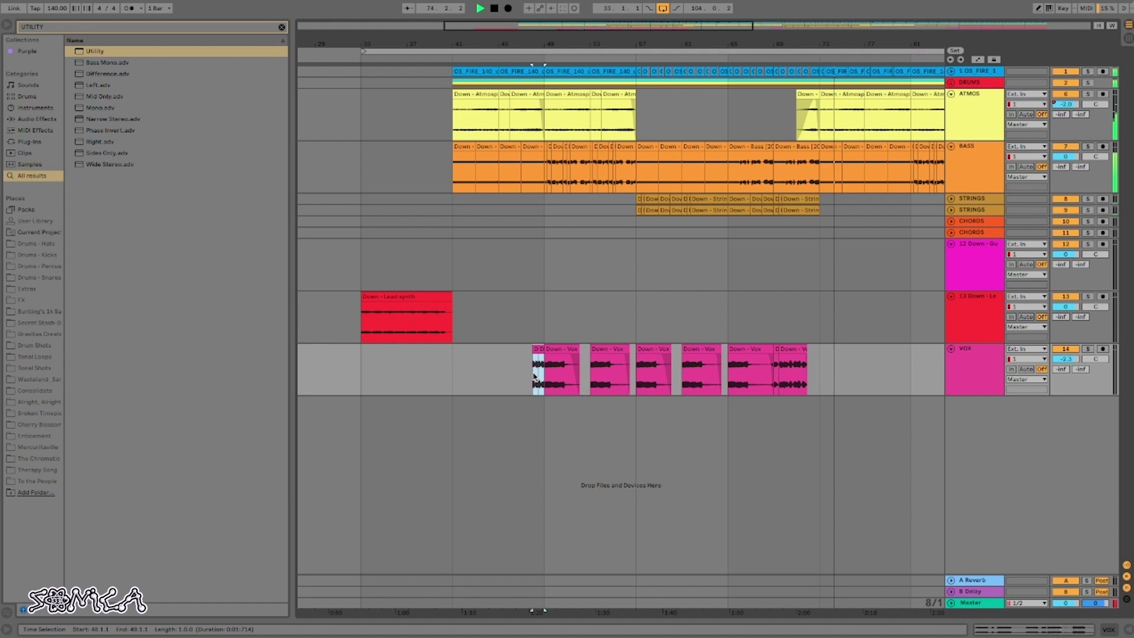
click(810, 381)
key(ctrl+v)
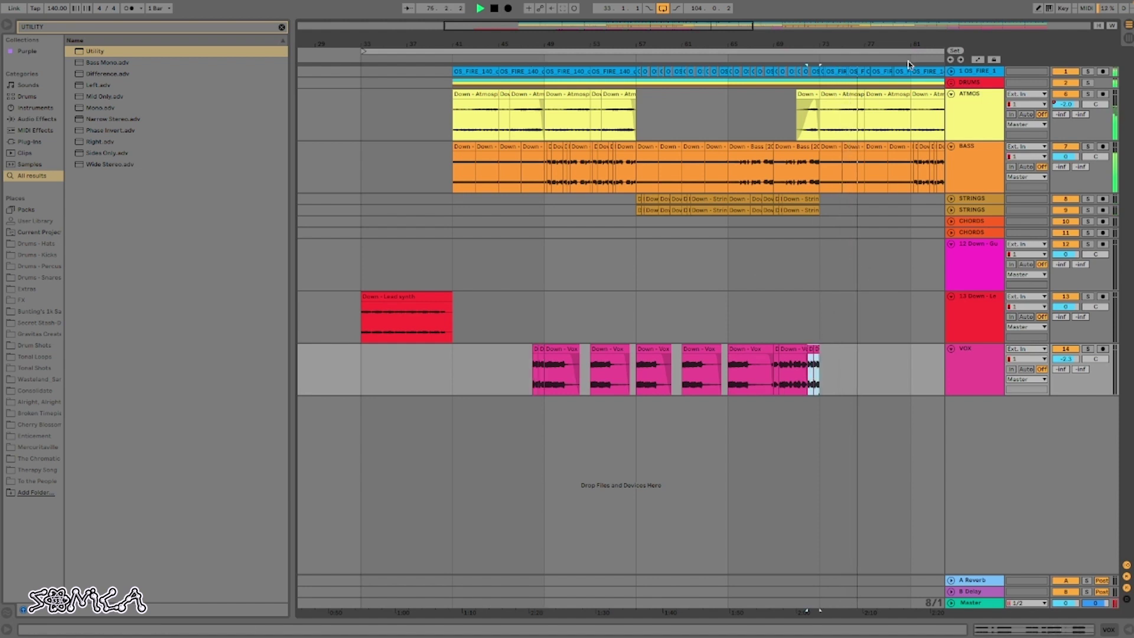
Copy the VOX section from bars 57 to 73 and paste it at bar 89
drag(799, 43, 745, 41)
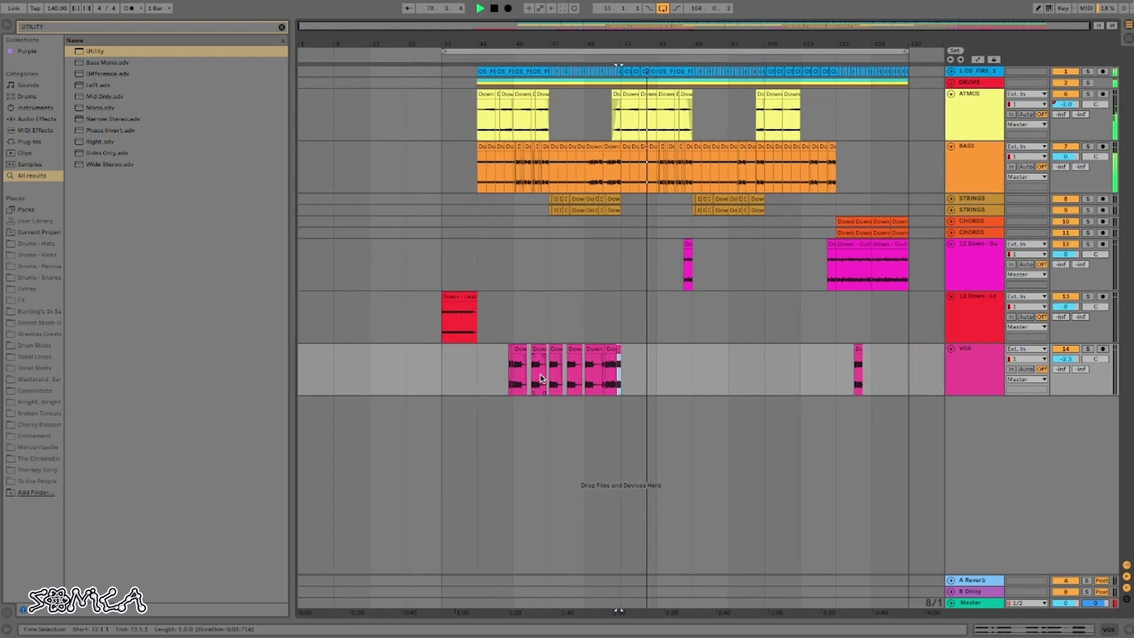
drag(549, 375, 628, 374)
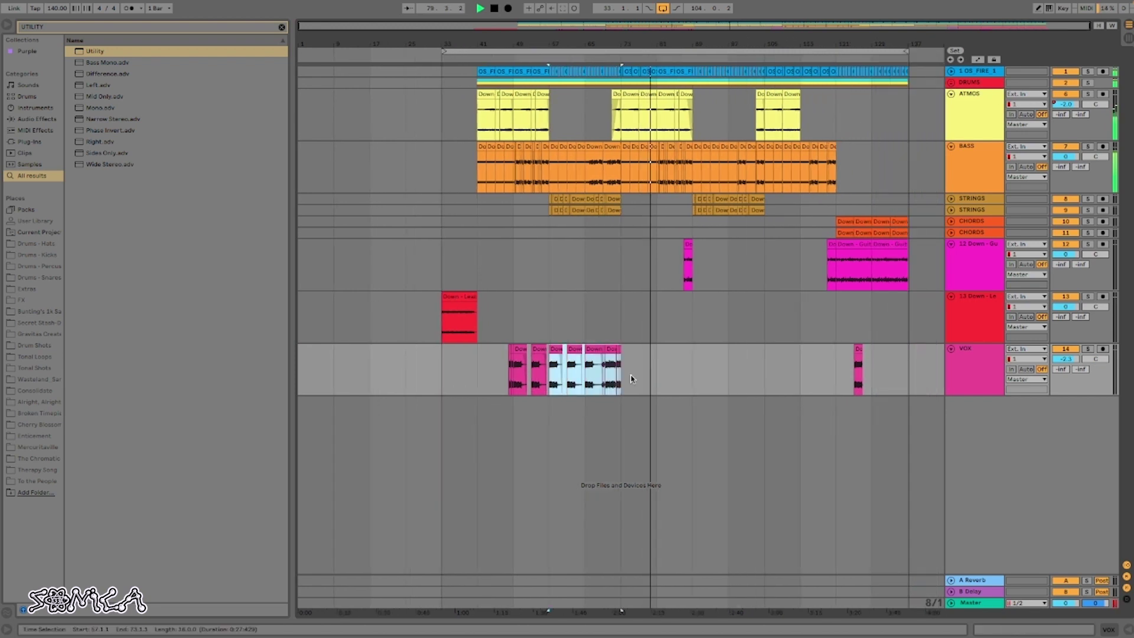
key(ctrl+c)
click(692, 376)
key(ctrl+v)
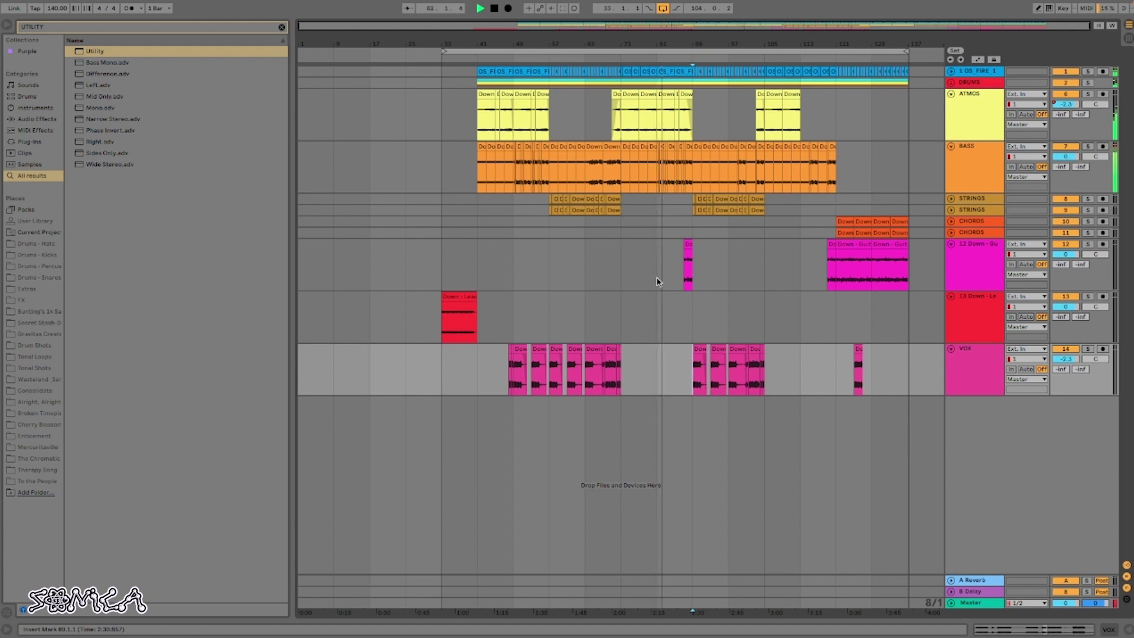
Delete the isolated VOX clip near bar 125
drag(658, 278, 692, 281)
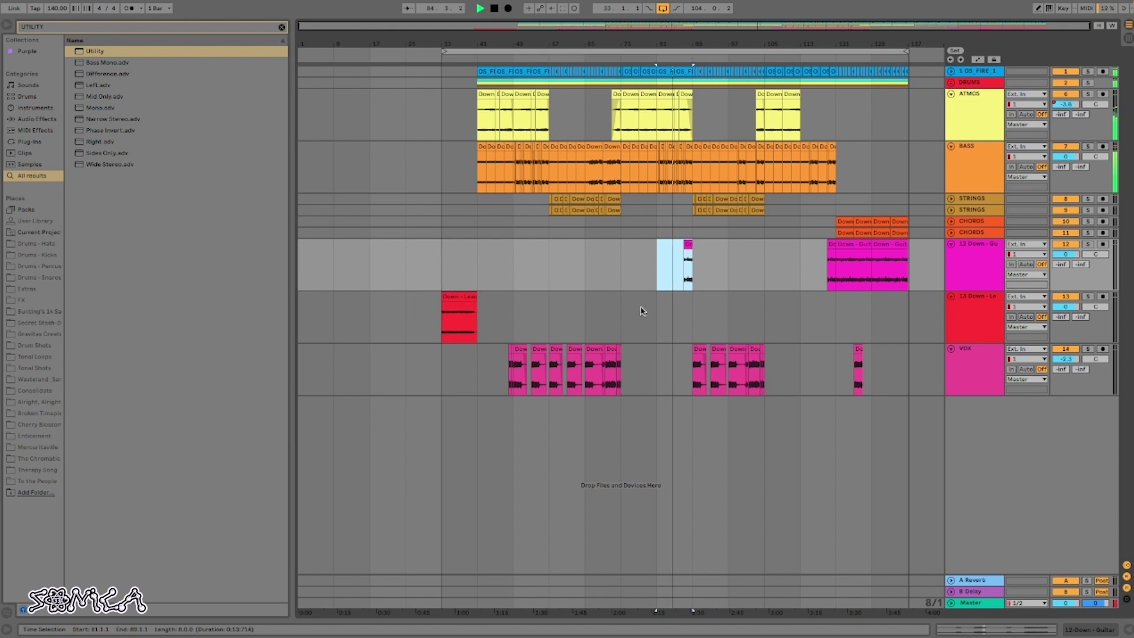
drag(826, 379, 885, 381)
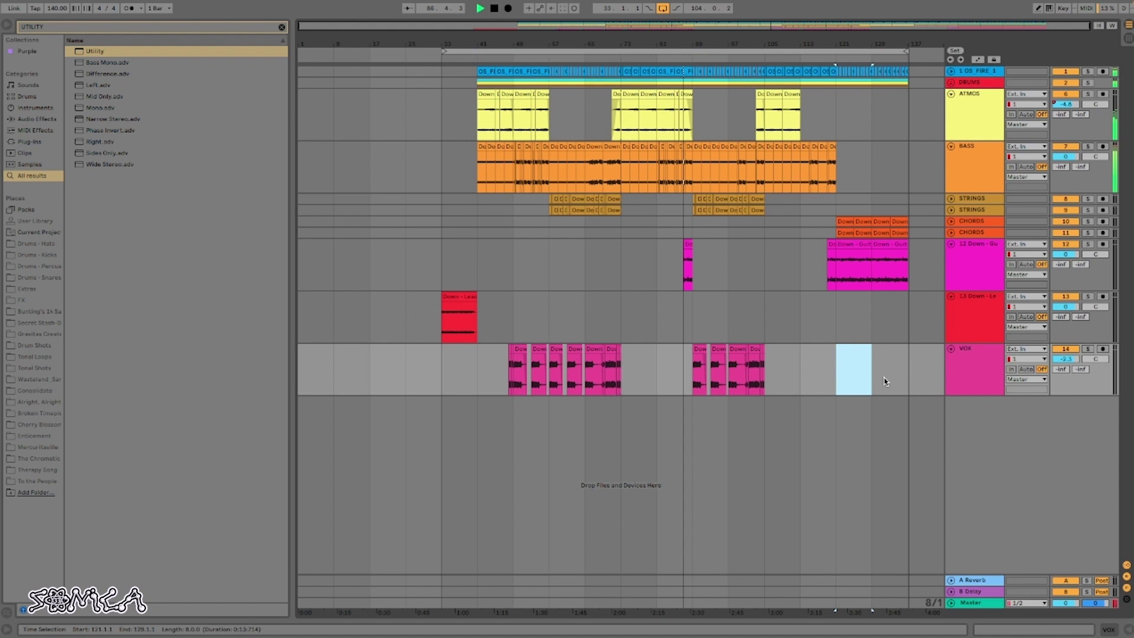
Delete the two-bar guitar clip at bar 87 and the guitar audio from bar 119 to 121
double_click(688, 260)
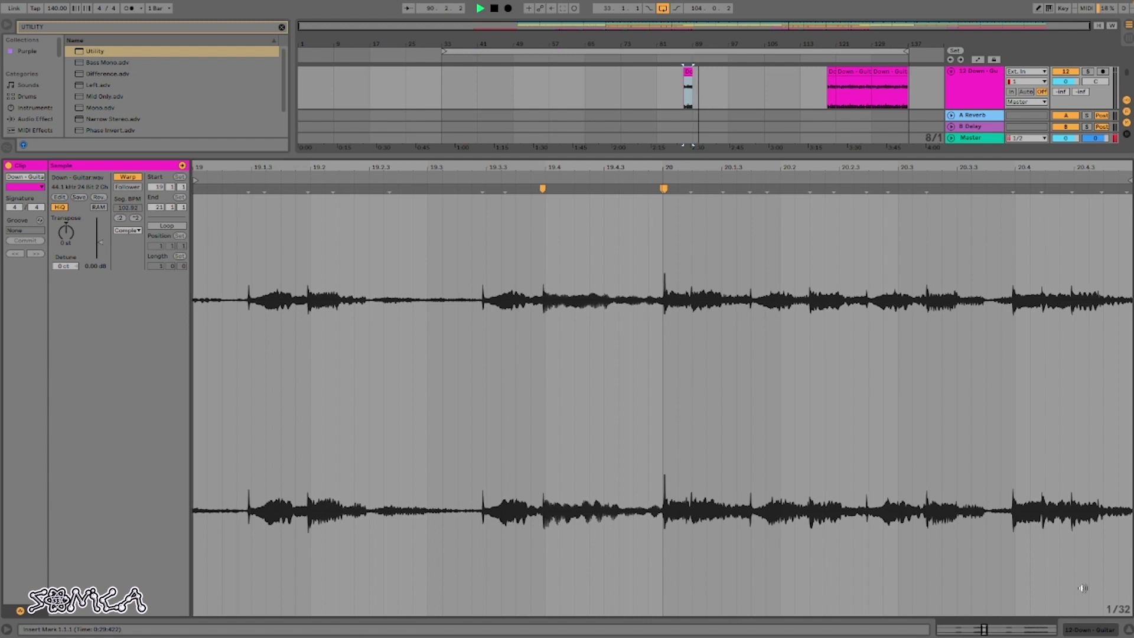
click(1127, 630)
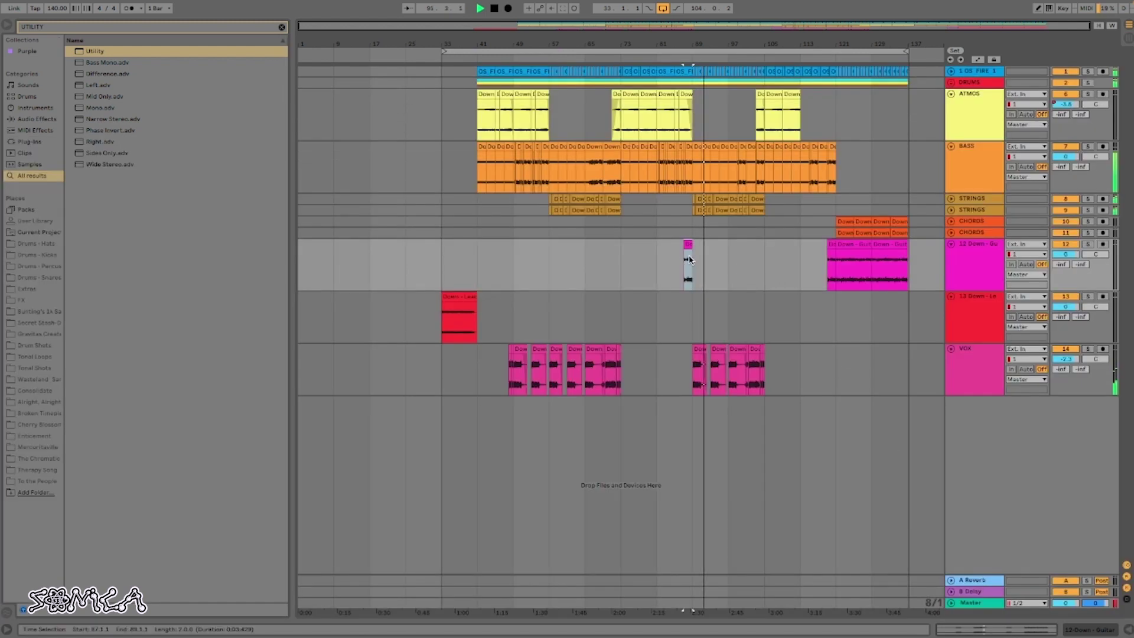
drag(688, 244, 829, 246)
key(Delete)
click(802, 259)
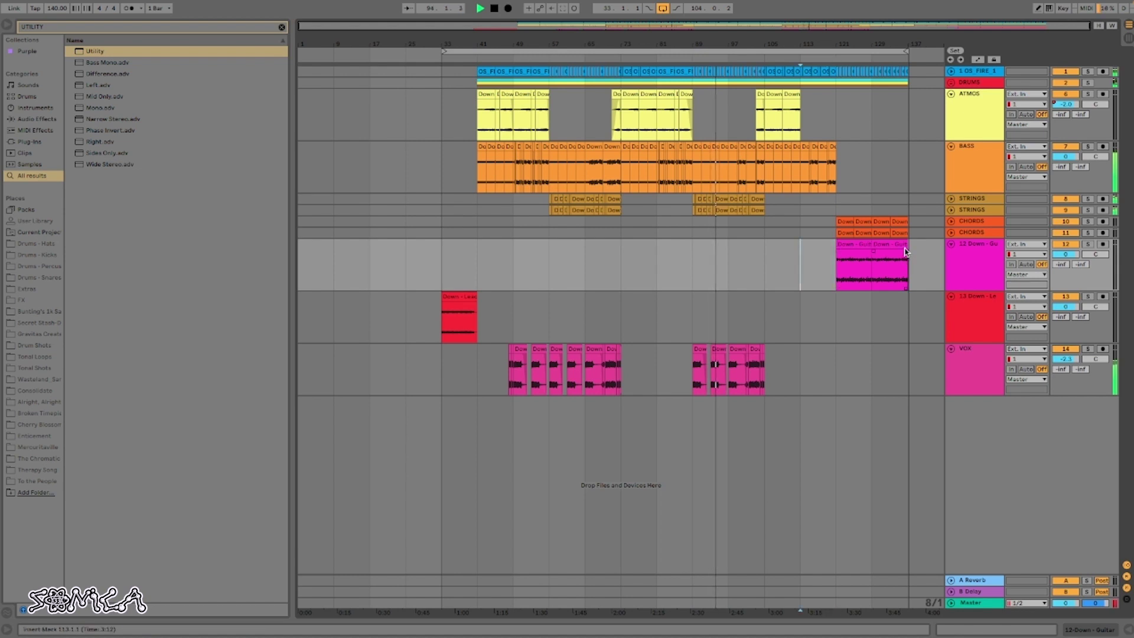
Set the grid to 1/16 and mark the insert position on the guitar track just before bar 89
right_click(914, 283)
click(995, 499)
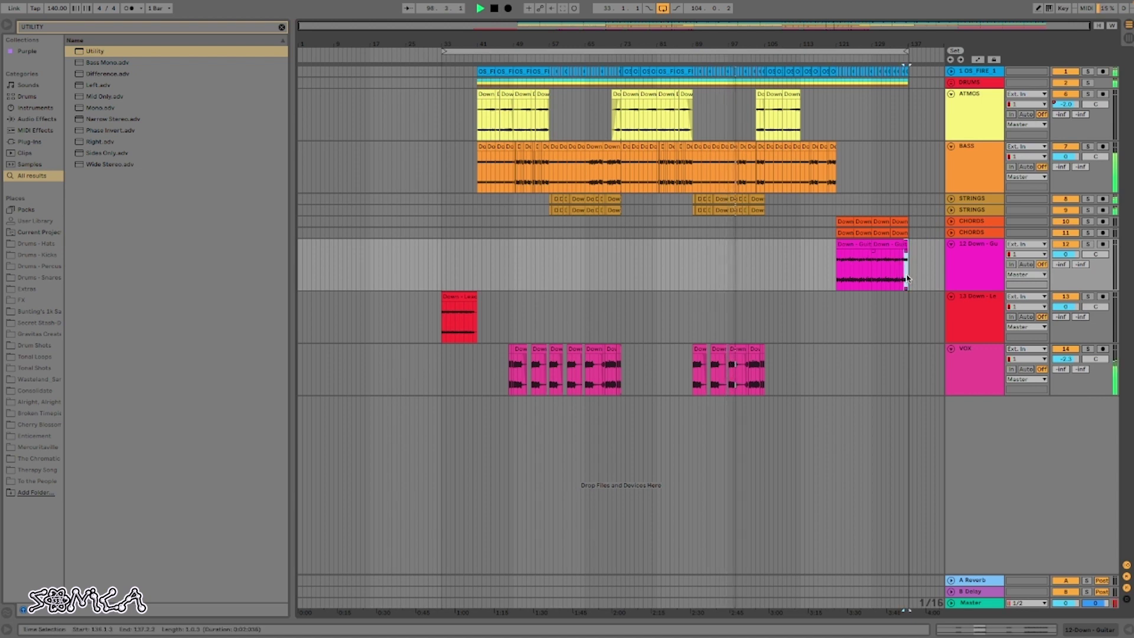
click(690, 275)
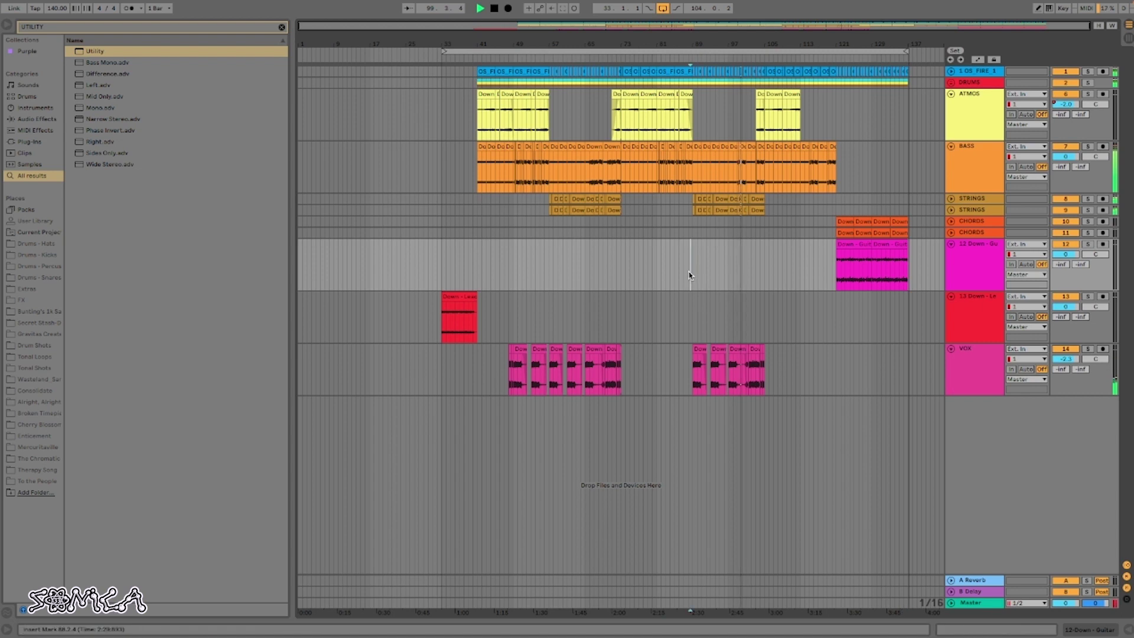
drag(689, 275, 693, 275)
click(690, 268)
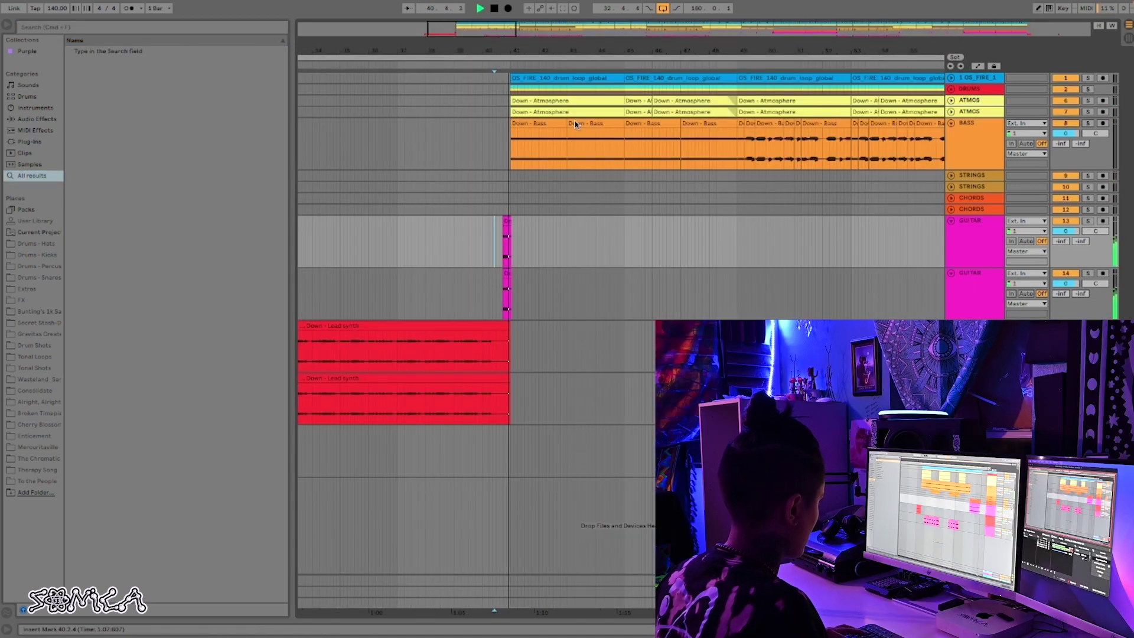
Try the short guitar clips at 48.3.1 on both GUITAR tracks, undo that, and paste them at 48.4.1 instead
drag(603, 46, 457, 49)
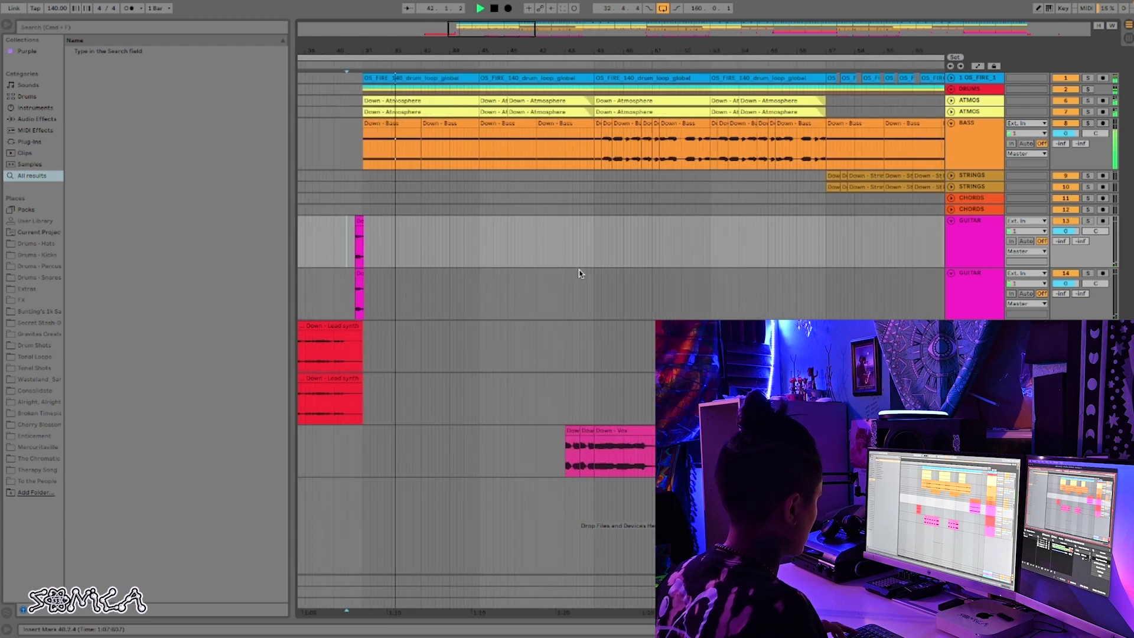
click(580, 232)
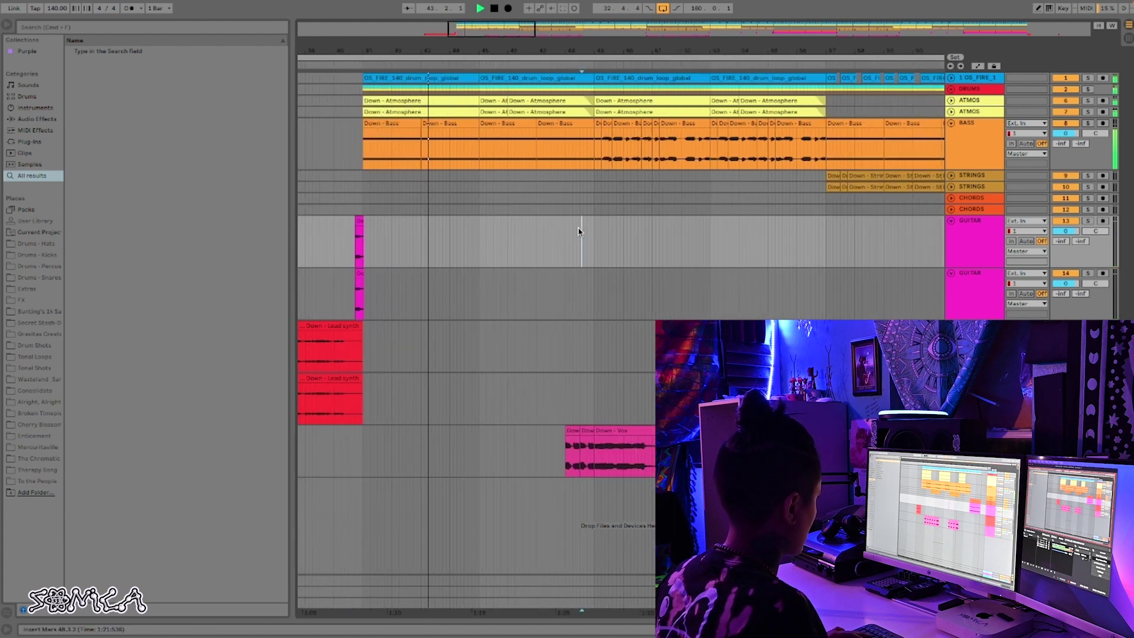
key(super+v)
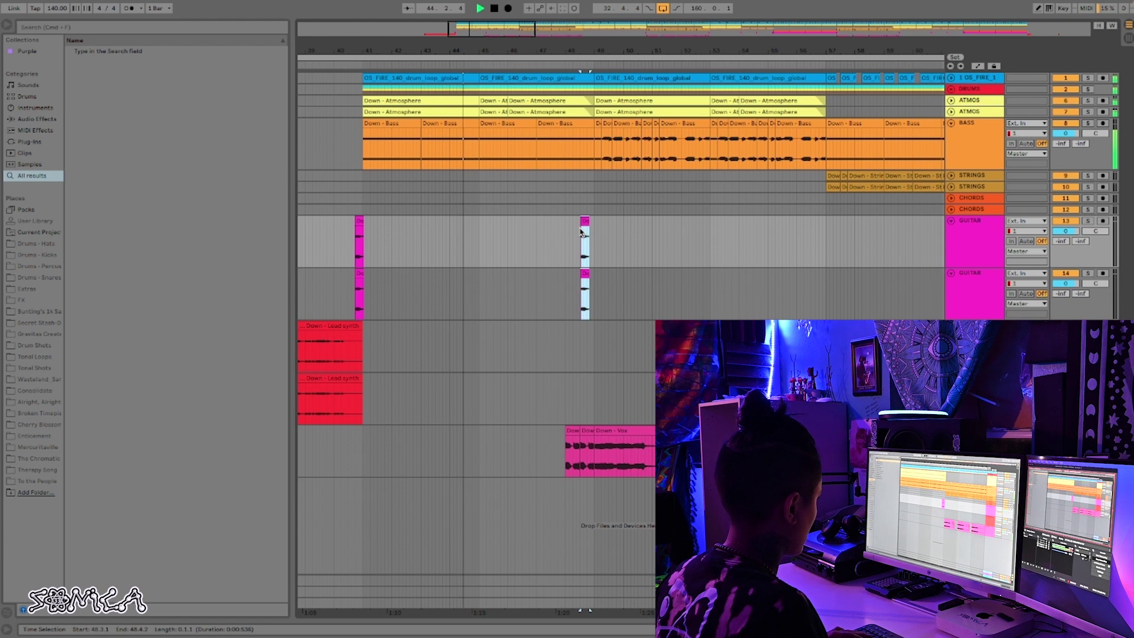
key(super+z)
click(588, 228)
key(super+v)
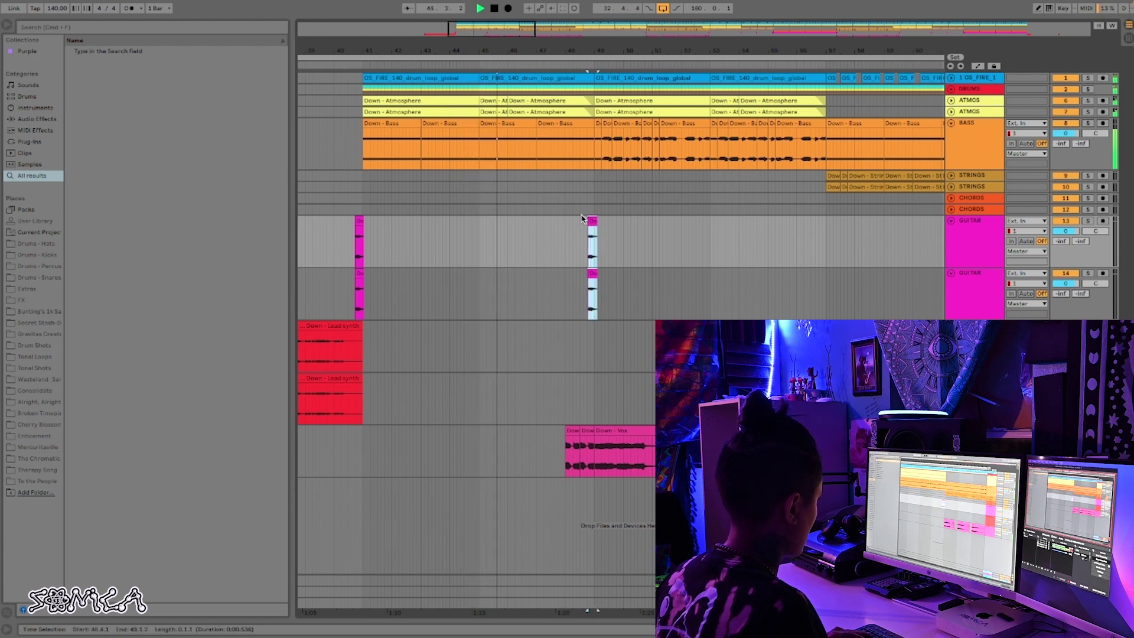
Paste the short guitar clips at 56.4.1 on both GUITAR tracks
drag(679, 51, 568, 46)
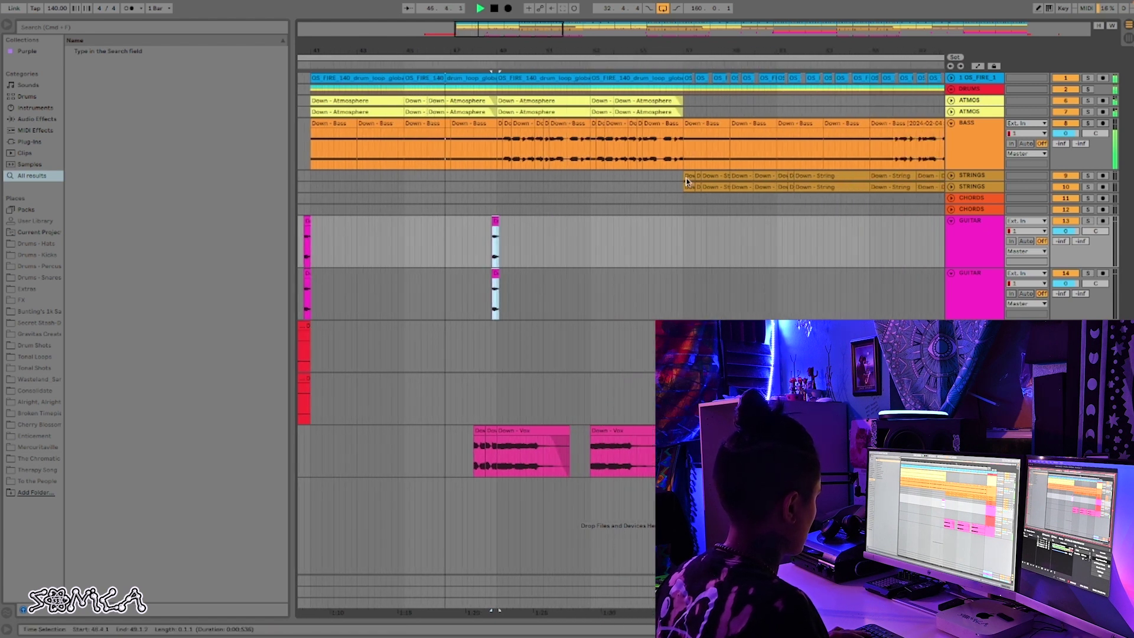
click(677, 248)
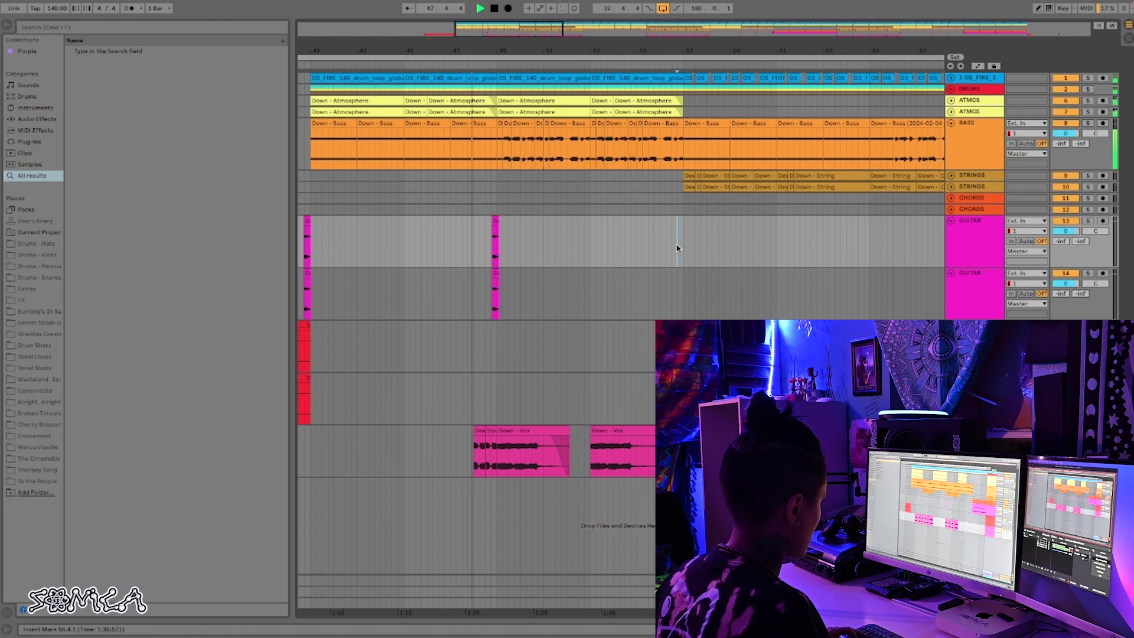
key(super+v)
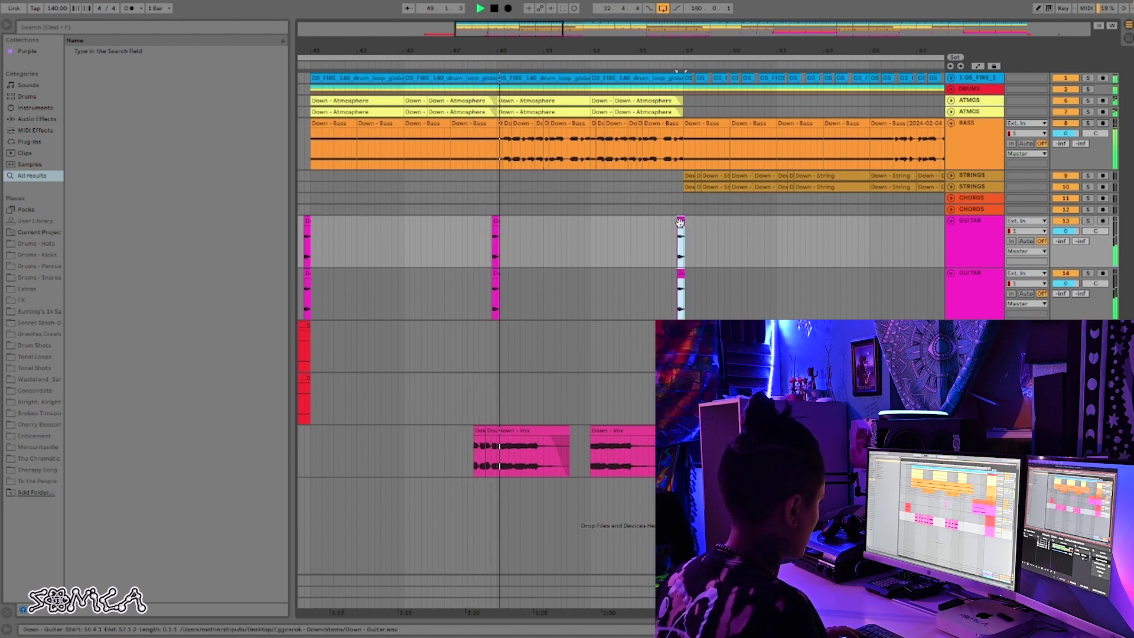
Delete the short guitar clips at 48.4.1 from both GUITAR tracks
drag(792, 50, 714, 54)
drag(398, 234, 468, 316)
key(Delete)
click(468, 314)
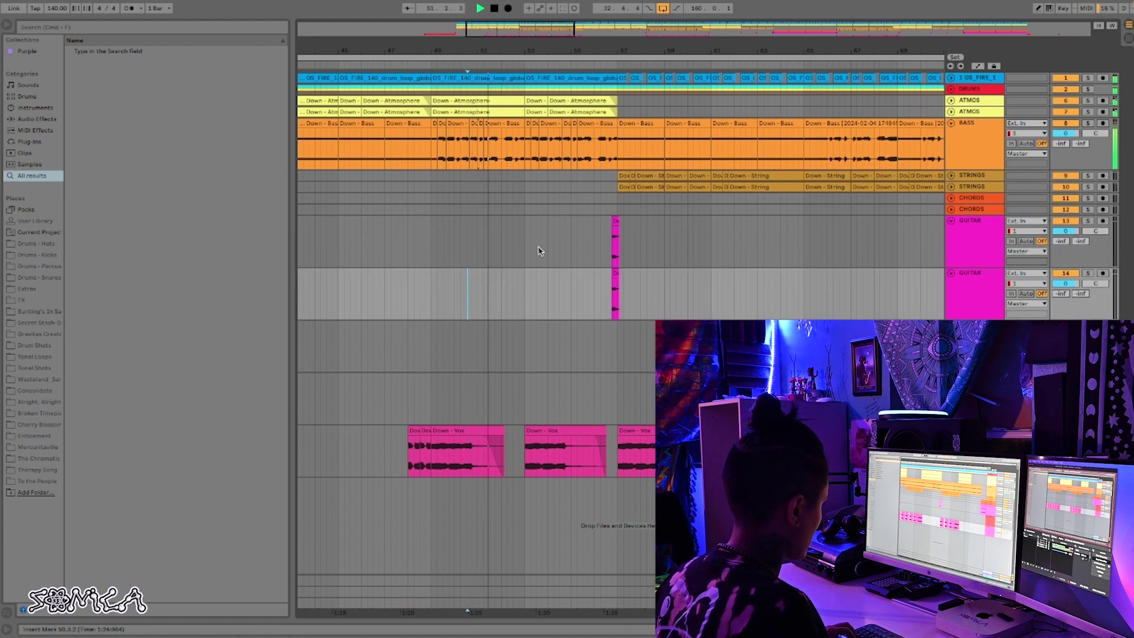
Paste the short guitar clips at 72.4.1 on both GUITAR tracks
drag(827, 51, 708, 52)
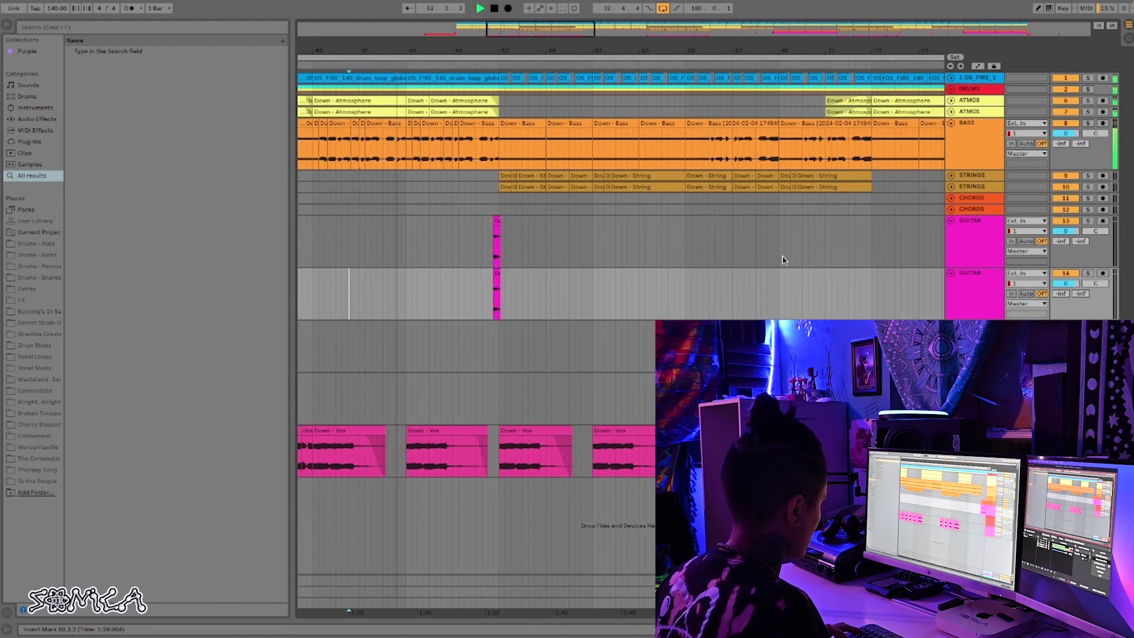
click(775, 240)
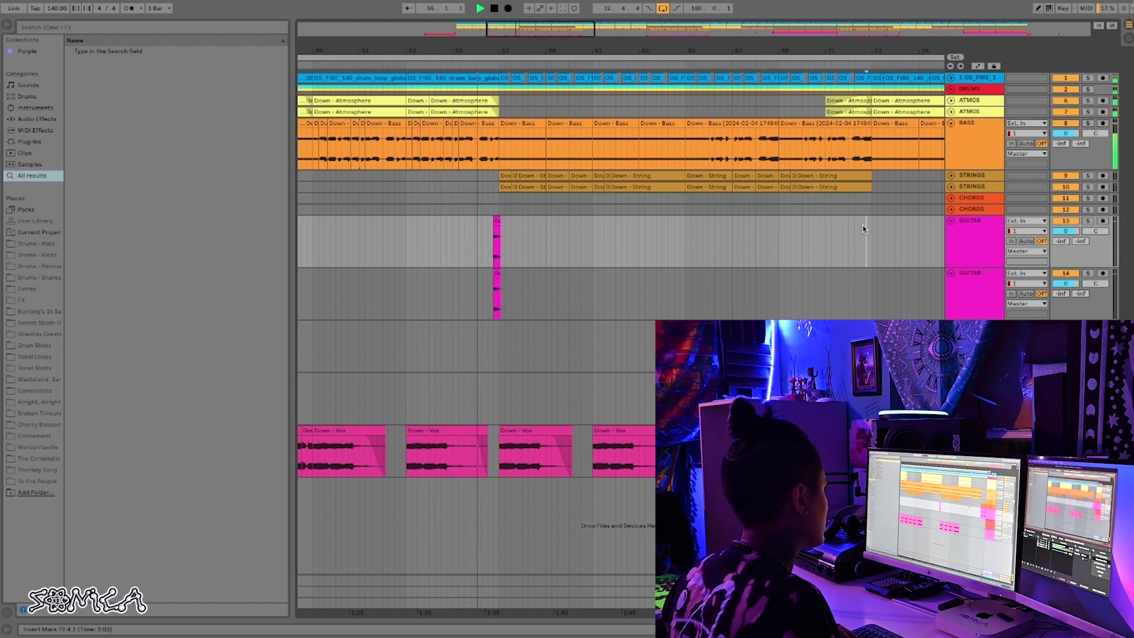
key(super+v)
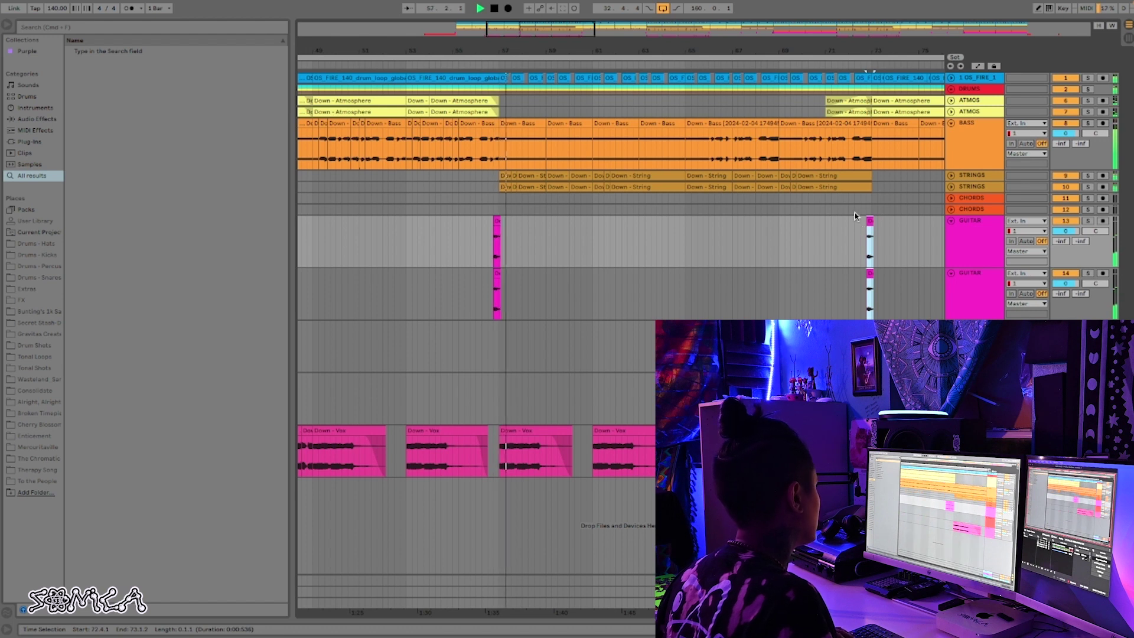
mouse_move(582, 44)
mouse_down()
mouse_move(676, 39)
mouse_move(723, 19)
mouse_move(657, 16)
mouse_up()
click(695, 312)
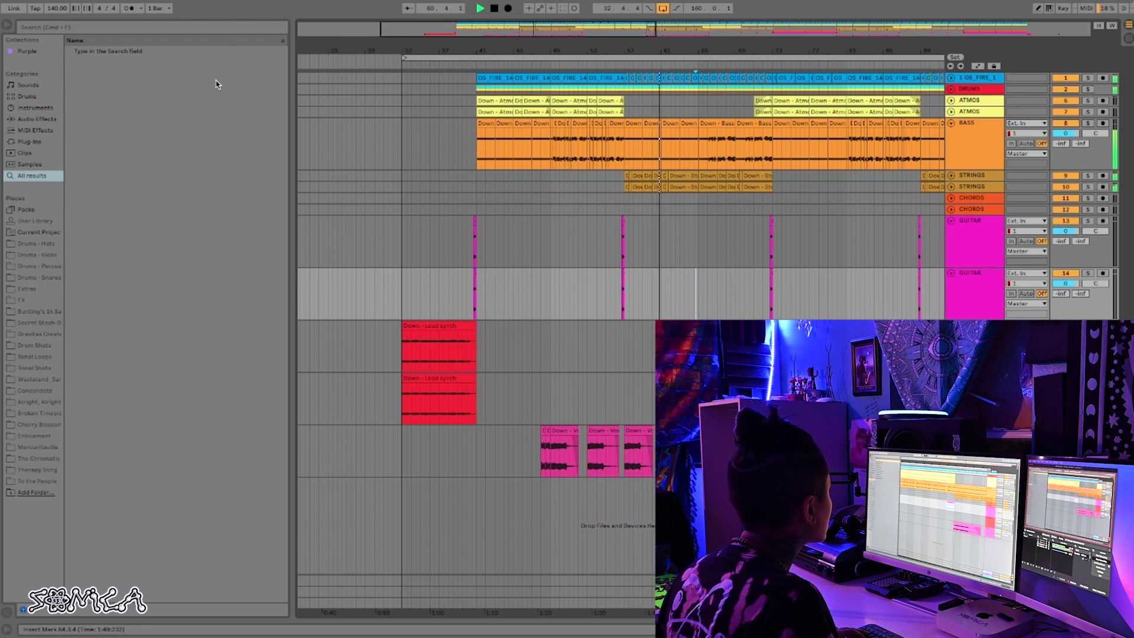
Hide the browser and collapse the GUITAR, LAED, VOX and BASS tracks to show the whole arrangement
key(super+alt+b)
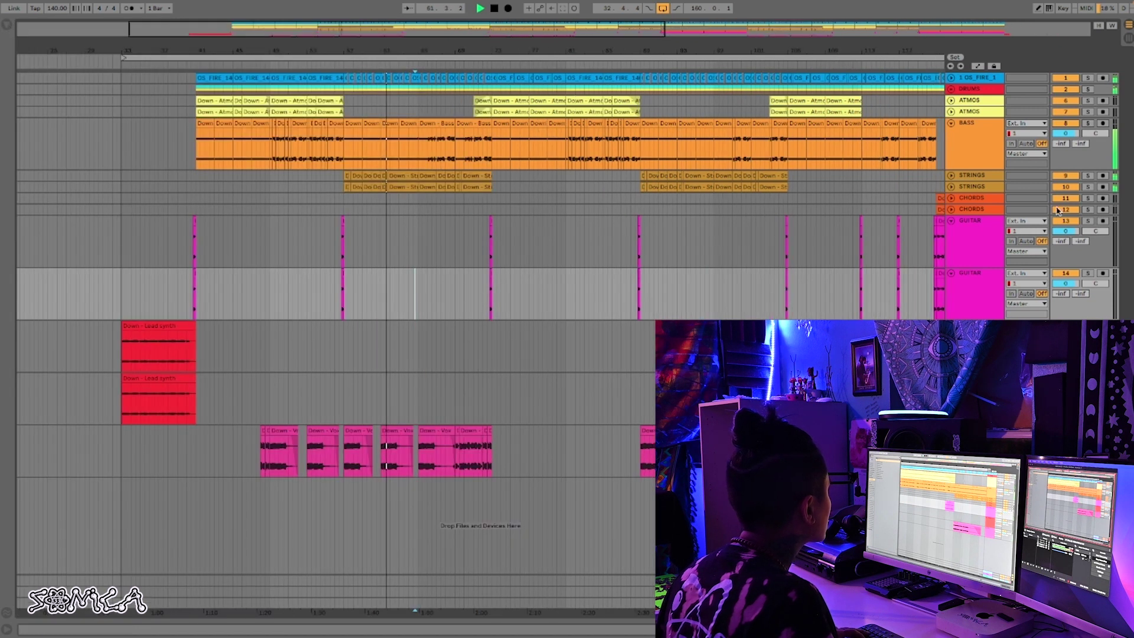
click(951, 220)
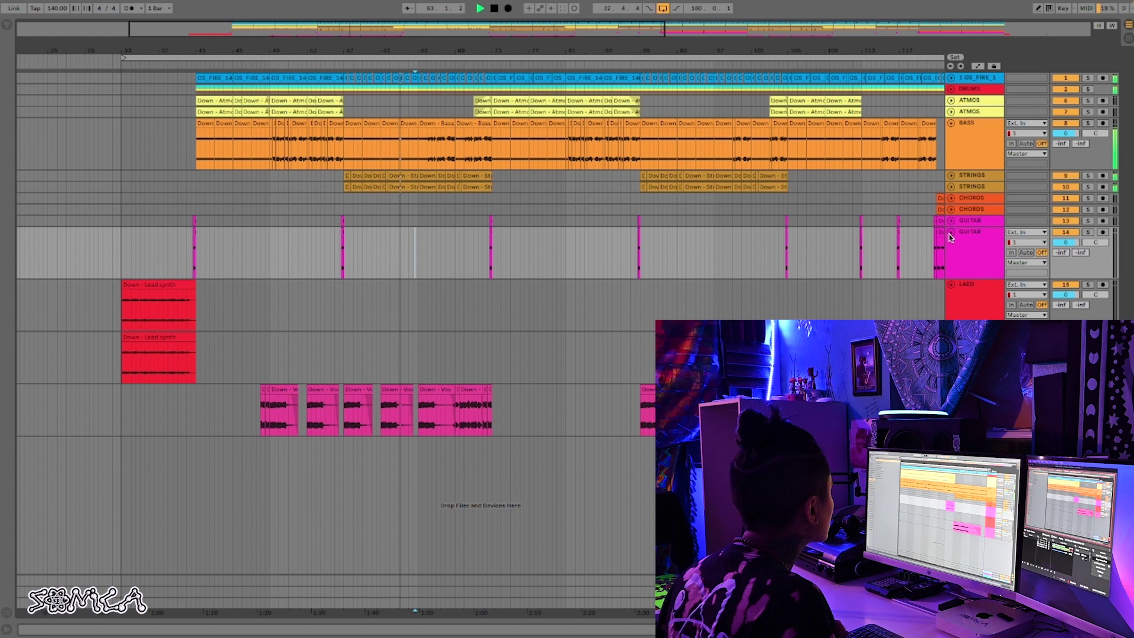
click(951, 232)
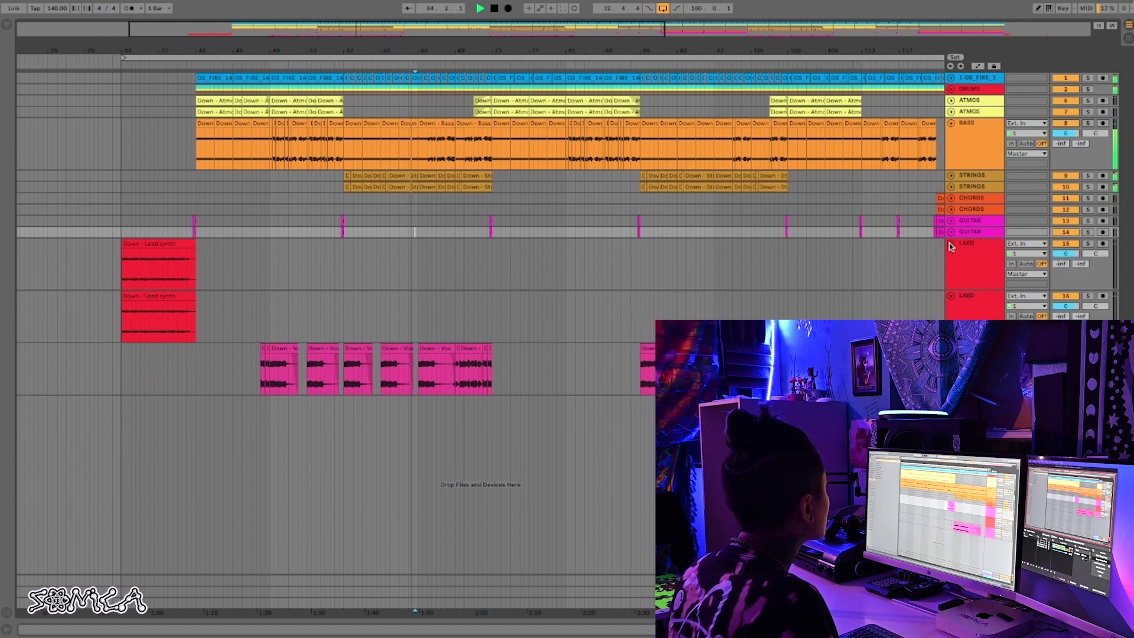
click(950, 243)
click(951, 253)
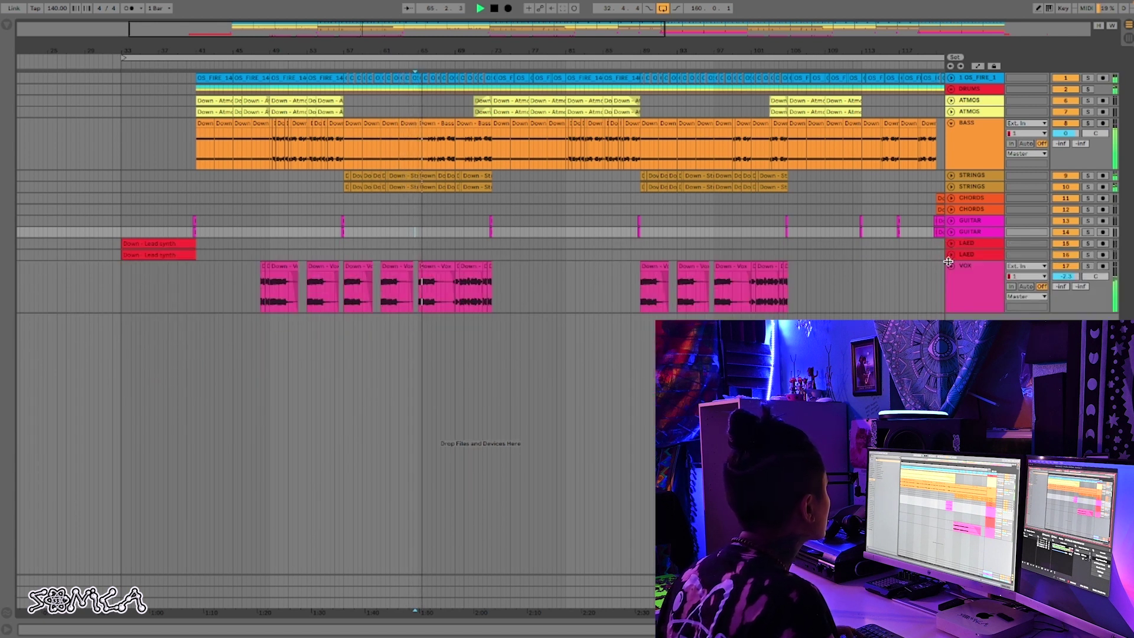
click(951, 266)
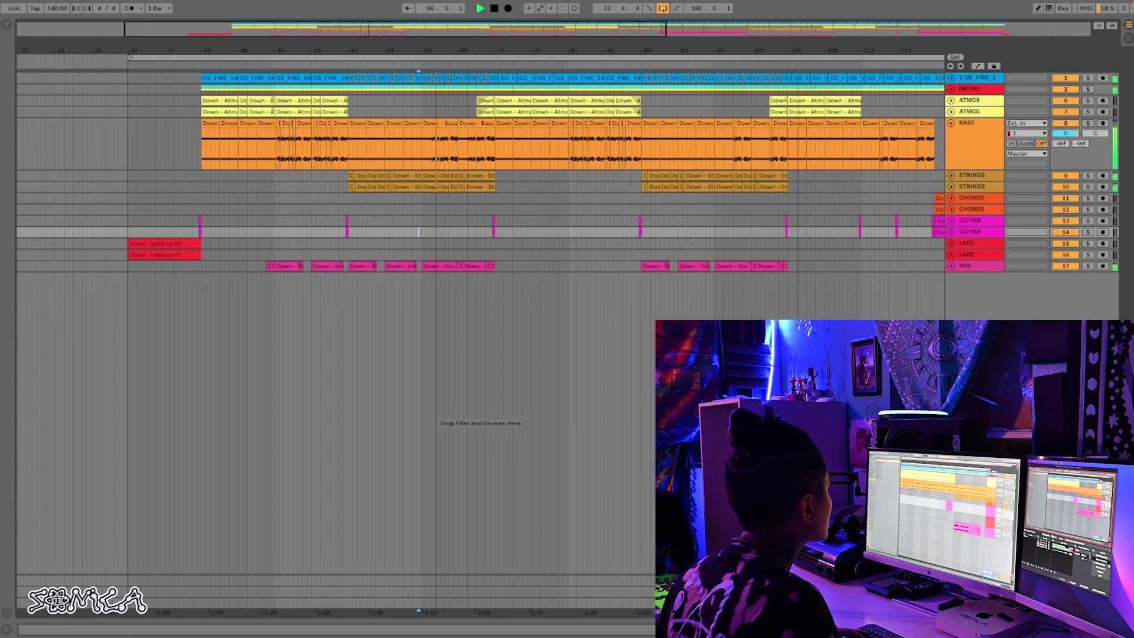
drag(810, 54, 506, 54)
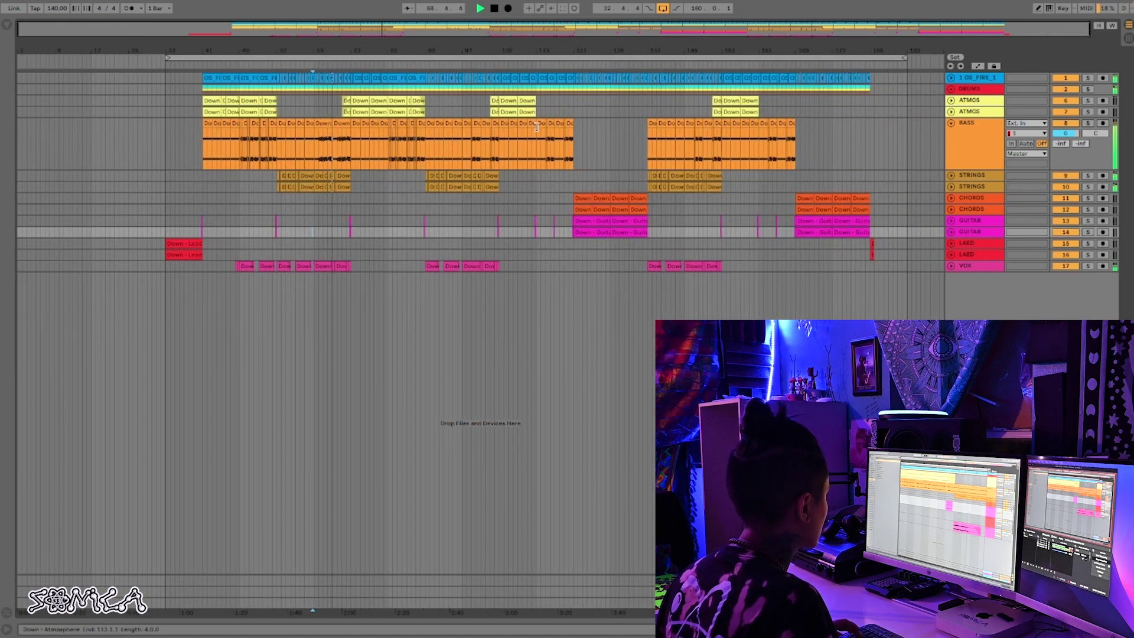
click(951, 123)
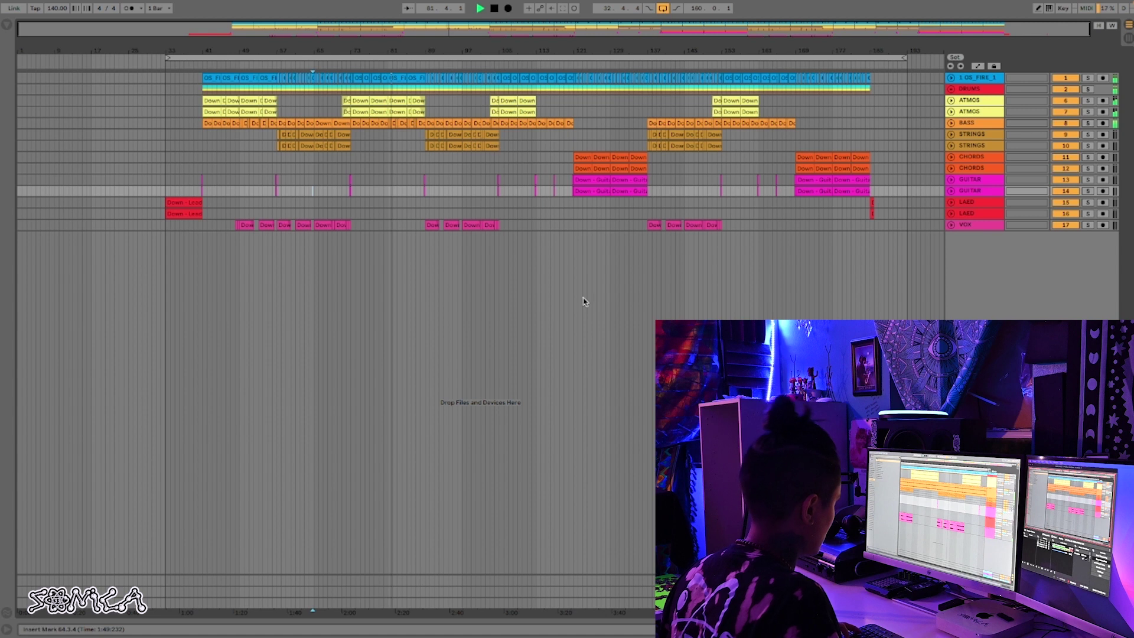
Expand both STRINGS tracks around the section that starts at bar 137
click(464, 225)
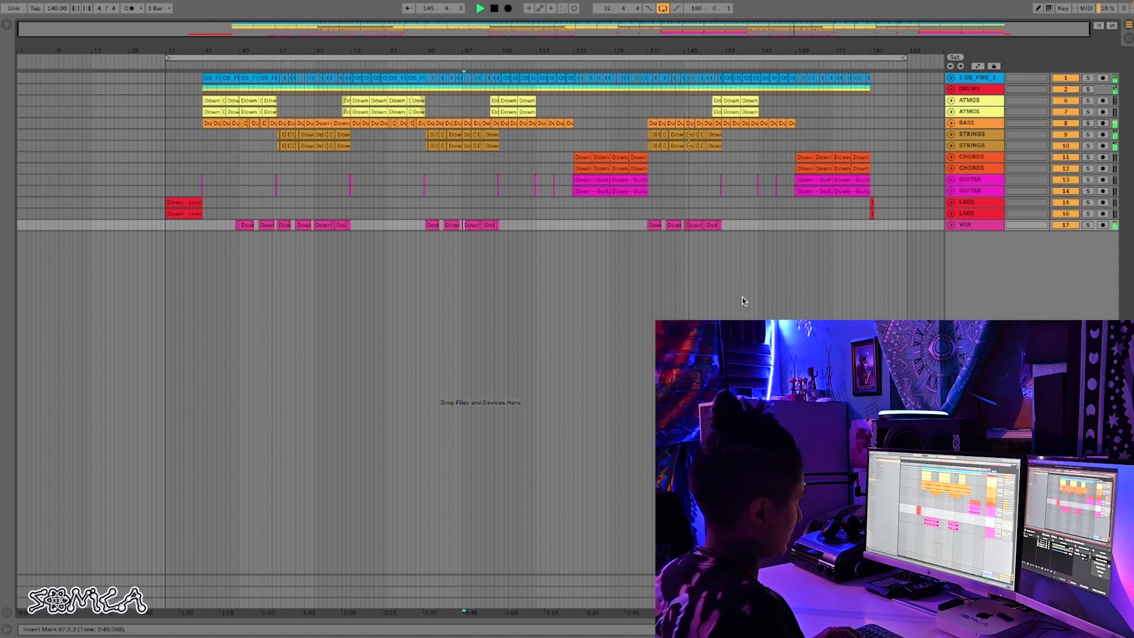
drag(686, 51, 688, 121)
click(734, 168)
click(951, 145)
click(957, 125)
click(951, 134)
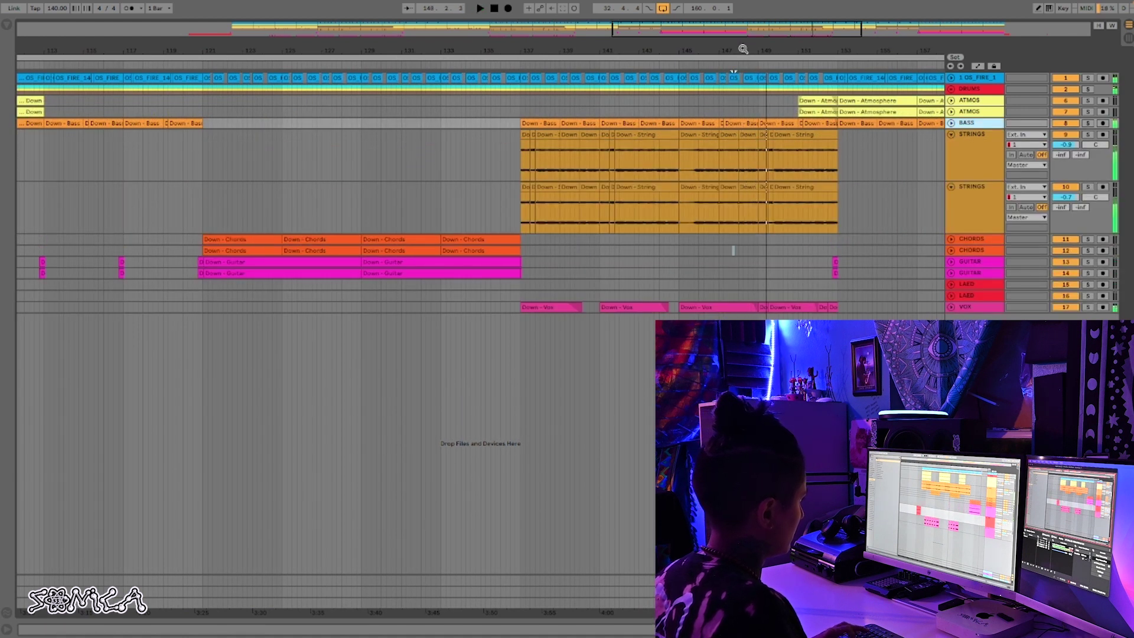
Move the two bars of string clips starting at 137.1.1 on both STRINGS tracks to just after bar 153
drag(754, 45, 726, 219)
drag(595, 144, 621, 222)
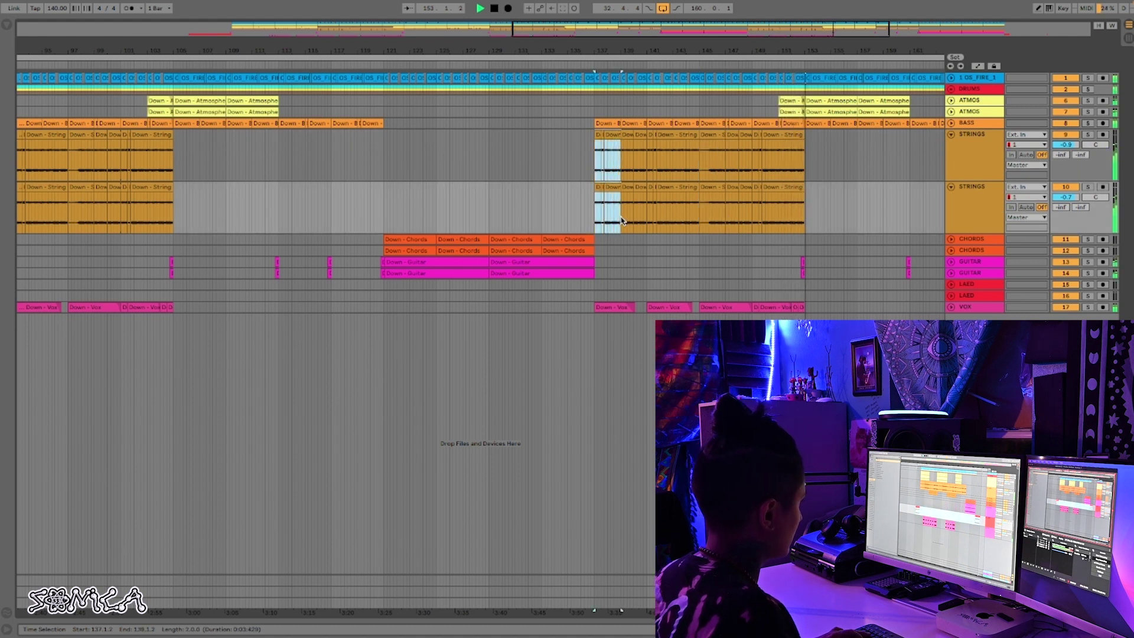
drag(611, 136, 825, 159)
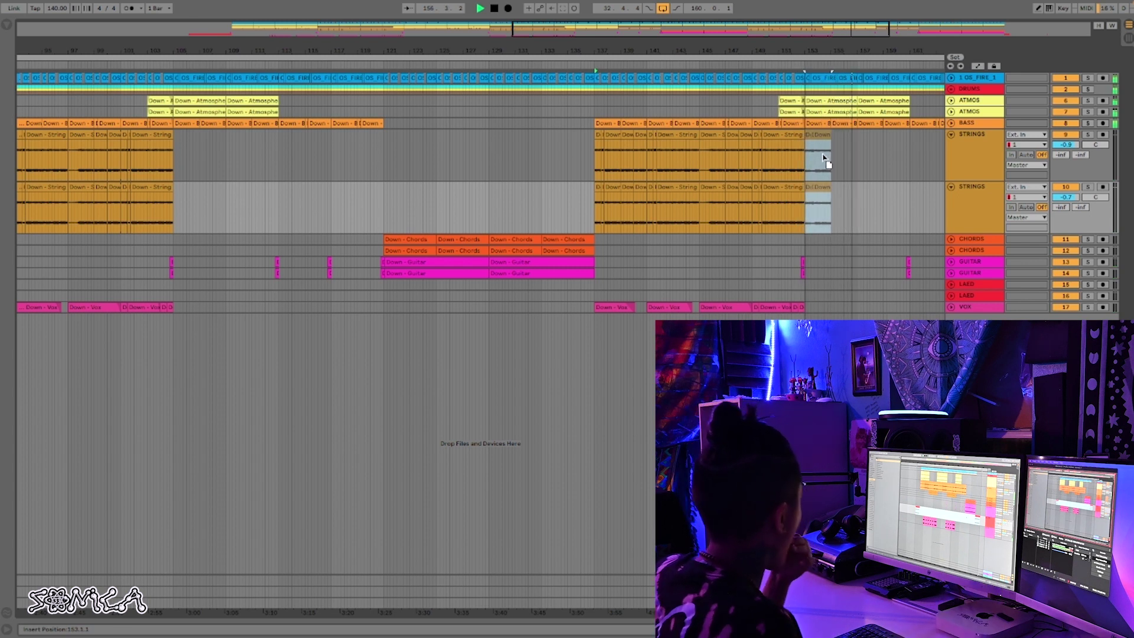
drag(825, 159, 826, 157)
Copy the two-bar string clips at 145.1.1 on both STRINGS tracks and paste them at 137.1.1
drag(712, 141, 712, 189)
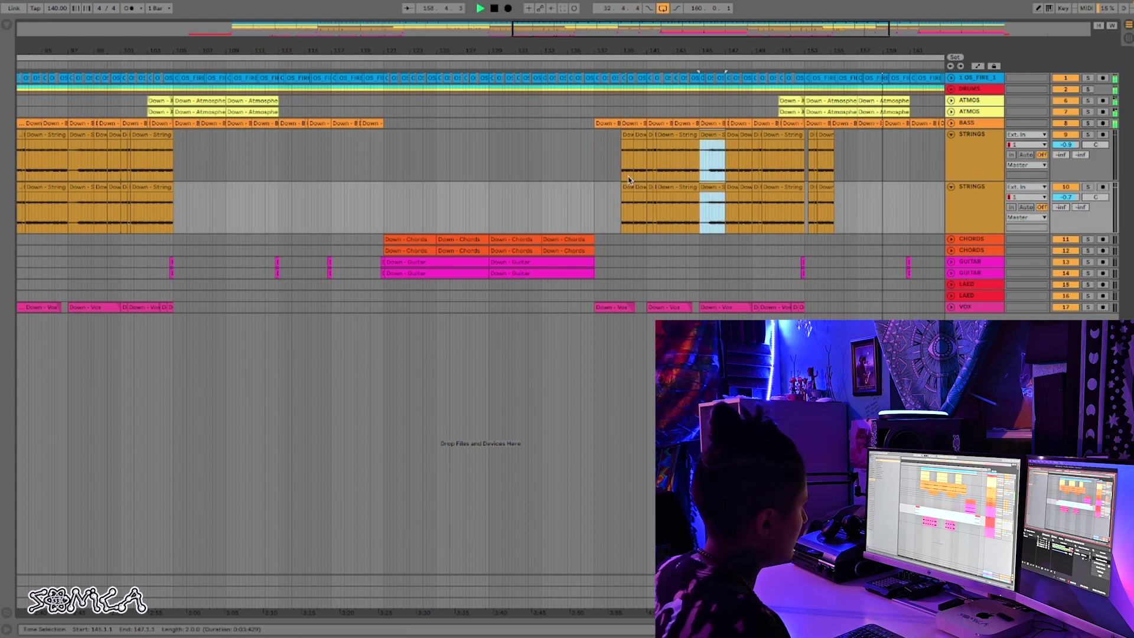
click(594, 160)
key(ctrl+v)
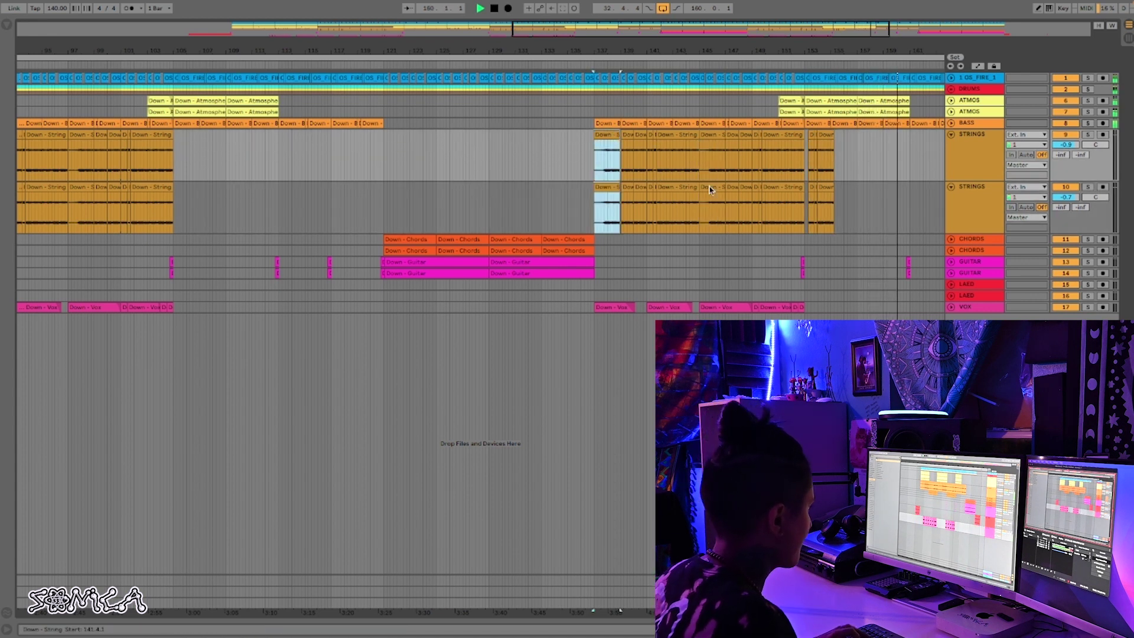
drag(584, 51, 584, 119)
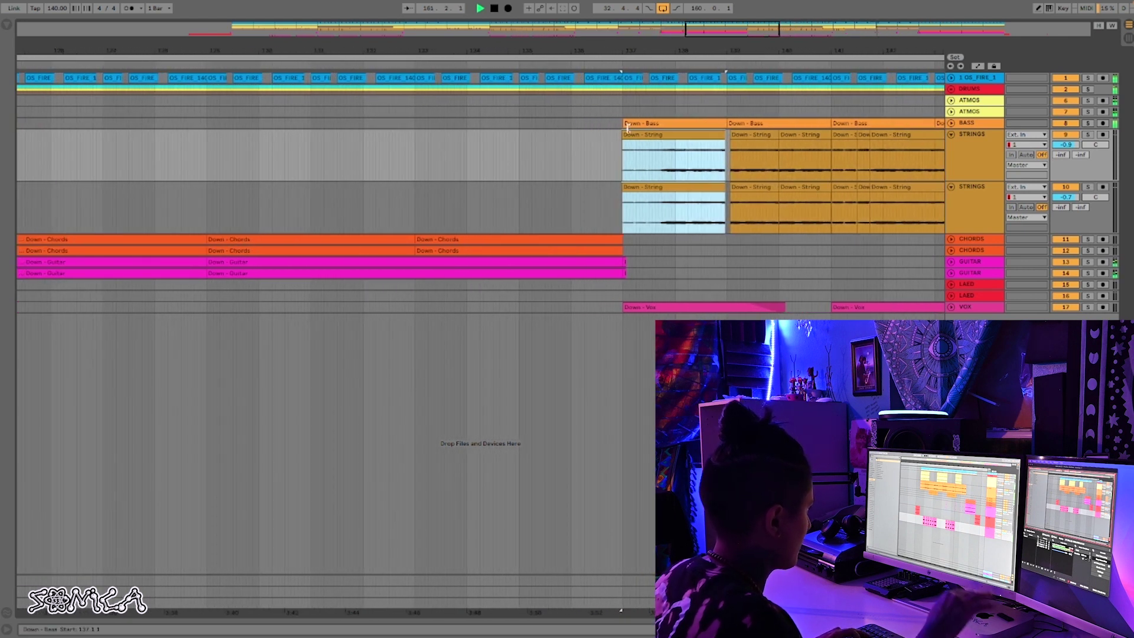
key(ctrl+z)
click(625, 151)
key(ctrl+v)
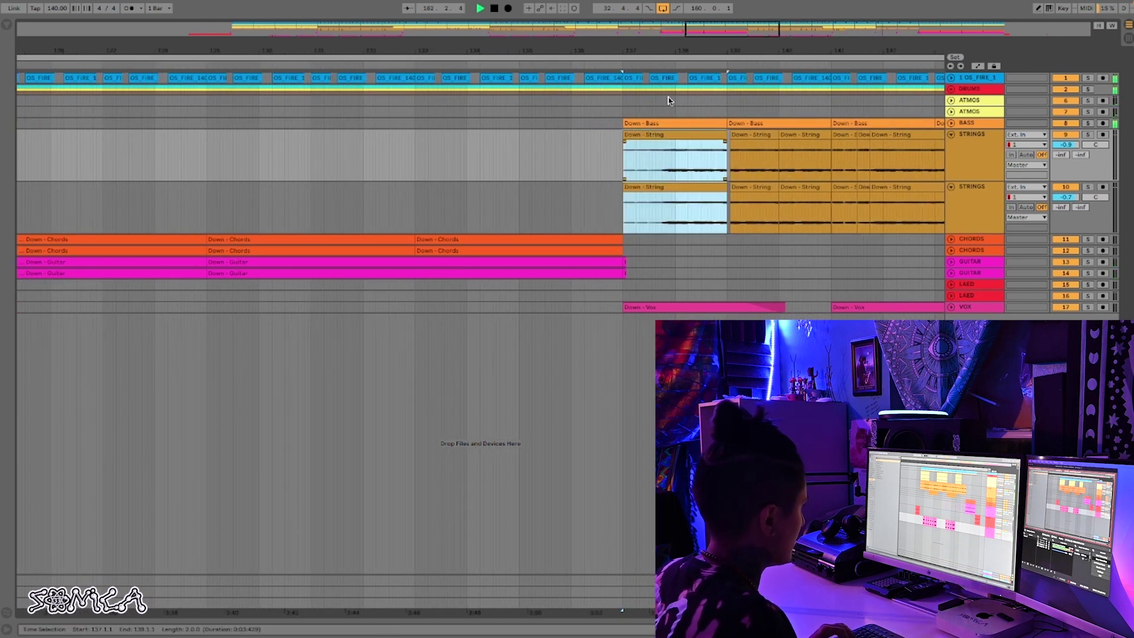
Extend the starts of the following string clips back to 139.1.1 on both STRINGS tracks to close the gap
click(732, 134)
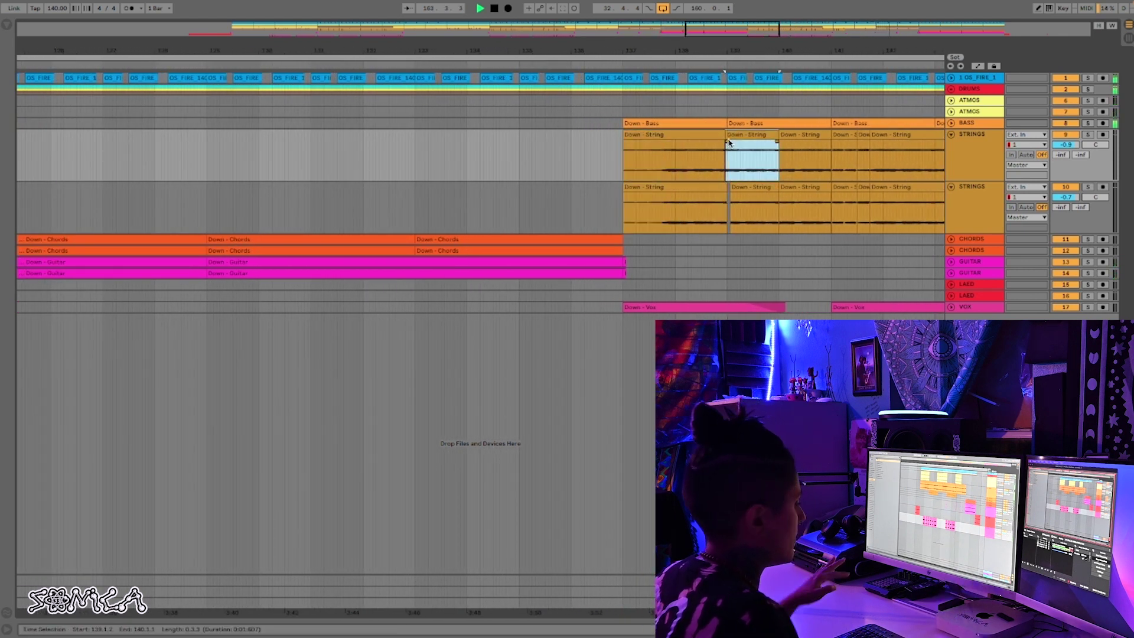
drag(731, 136, 726, 138)
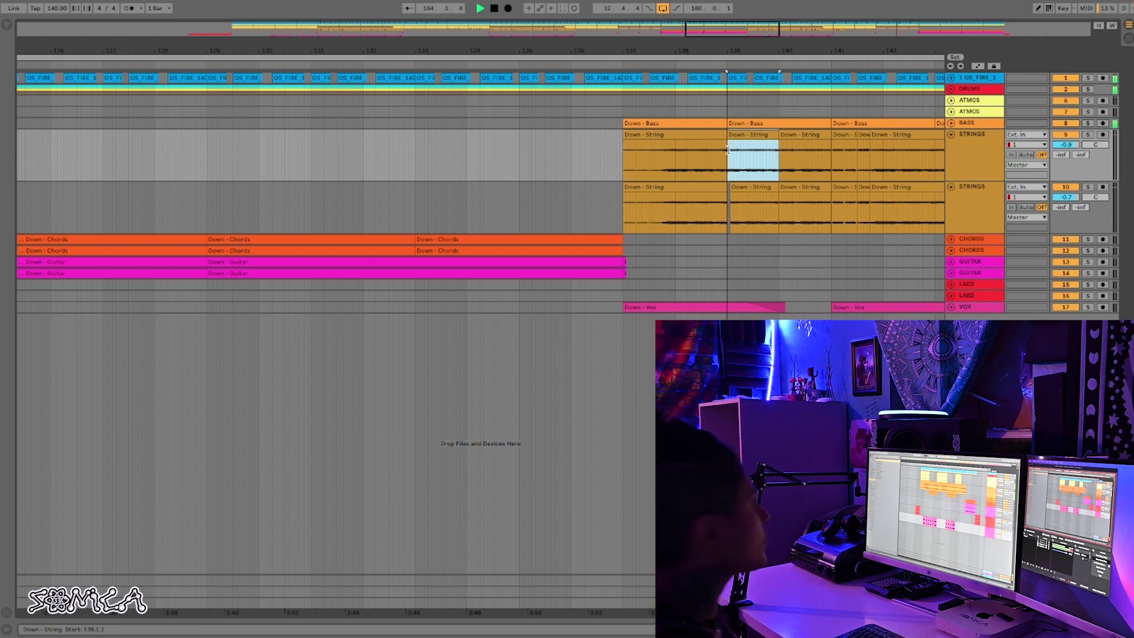
click(734, 187)
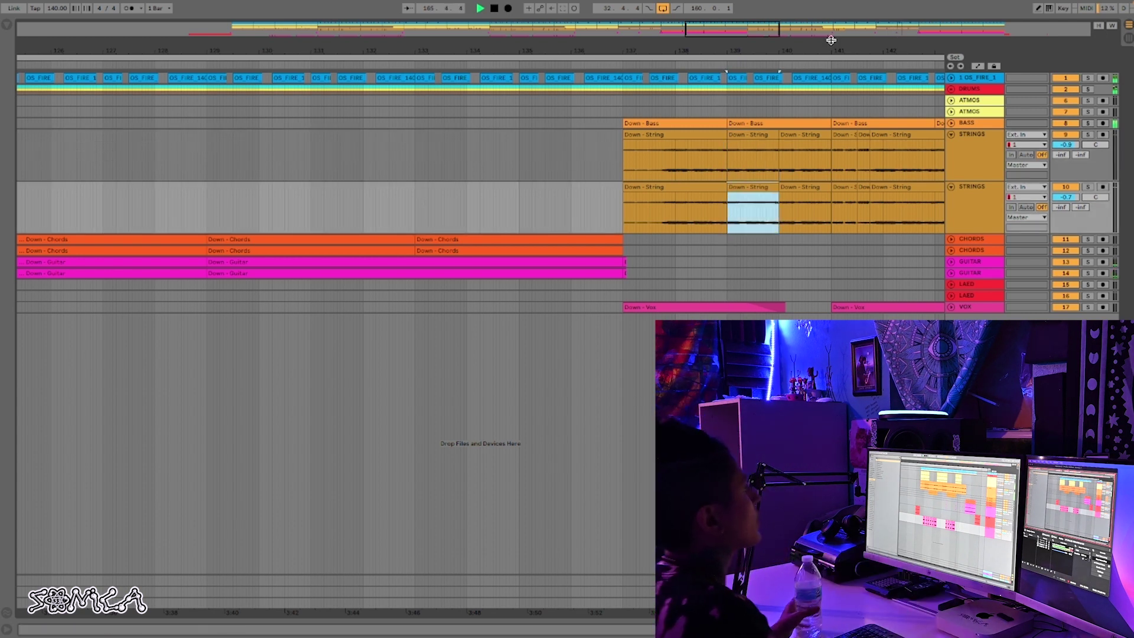
Copy the string clips after bar 153 to 145.1.1 on both STRINGS tracks and extend their end to 147.1.1
drag(825, 48, 672, 25)
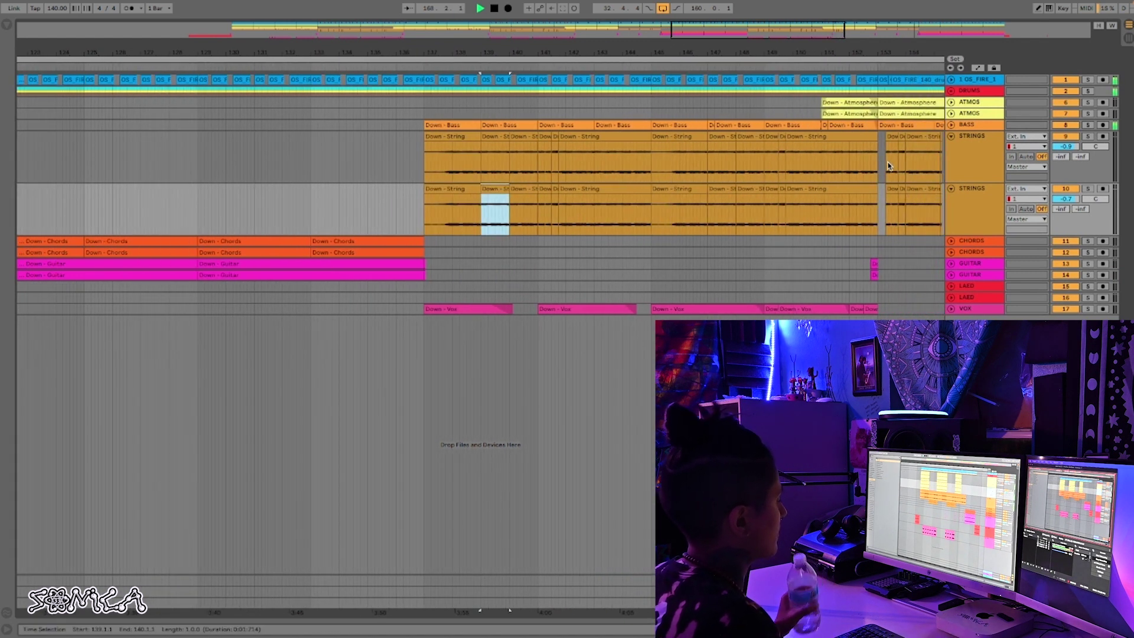
drag(940, 158, 884, 217)
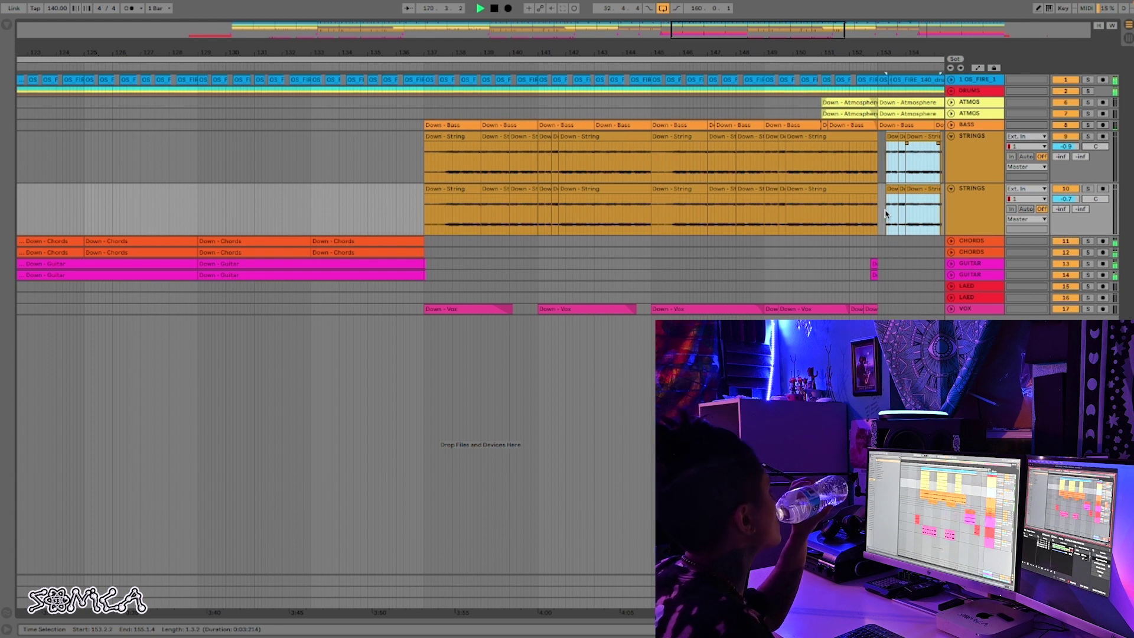
click(650, 156)
key(super+v)
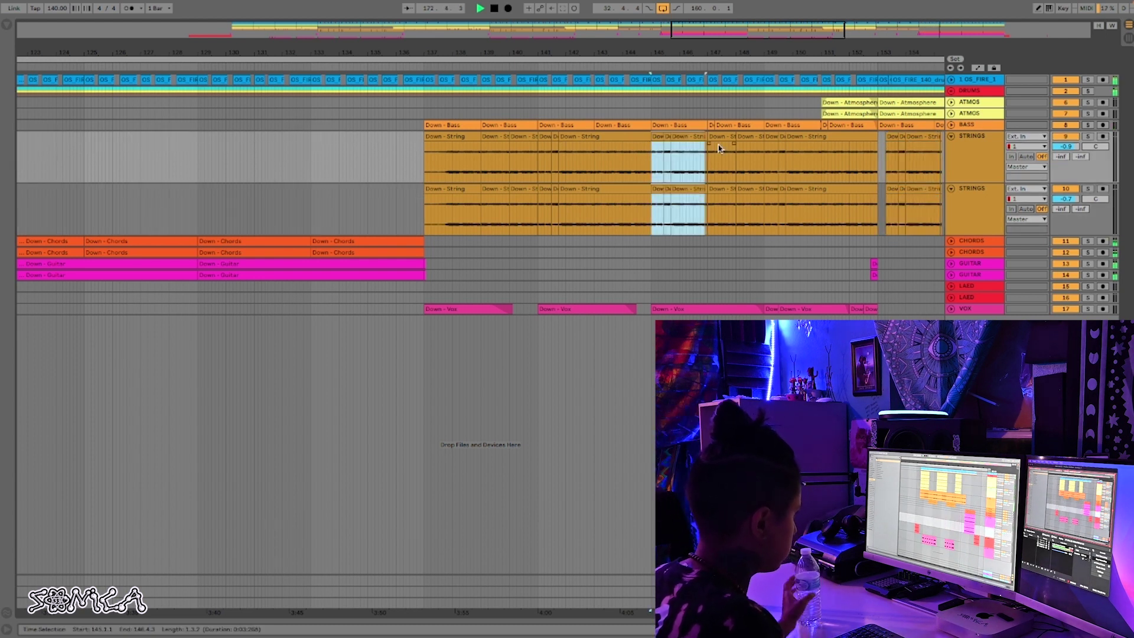
drag(705, 137, 708, 137)
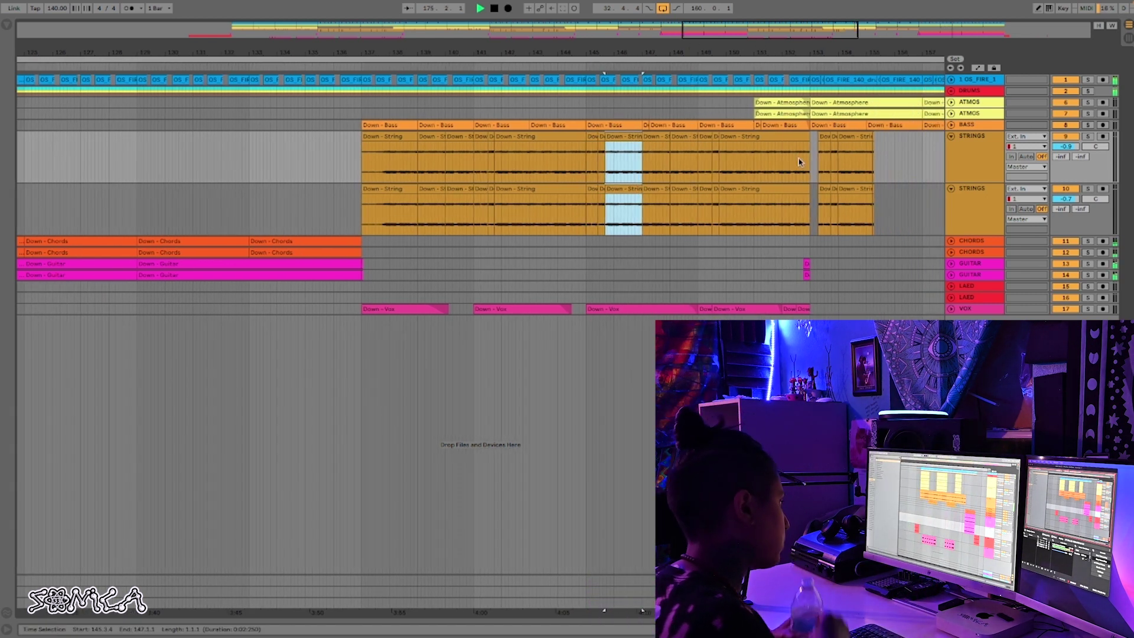
Delete the leftover string clips after bar 153 from both STRINGS tracks
drag(814, 161, 899, 228)
key(Delete)
click(901, 228)
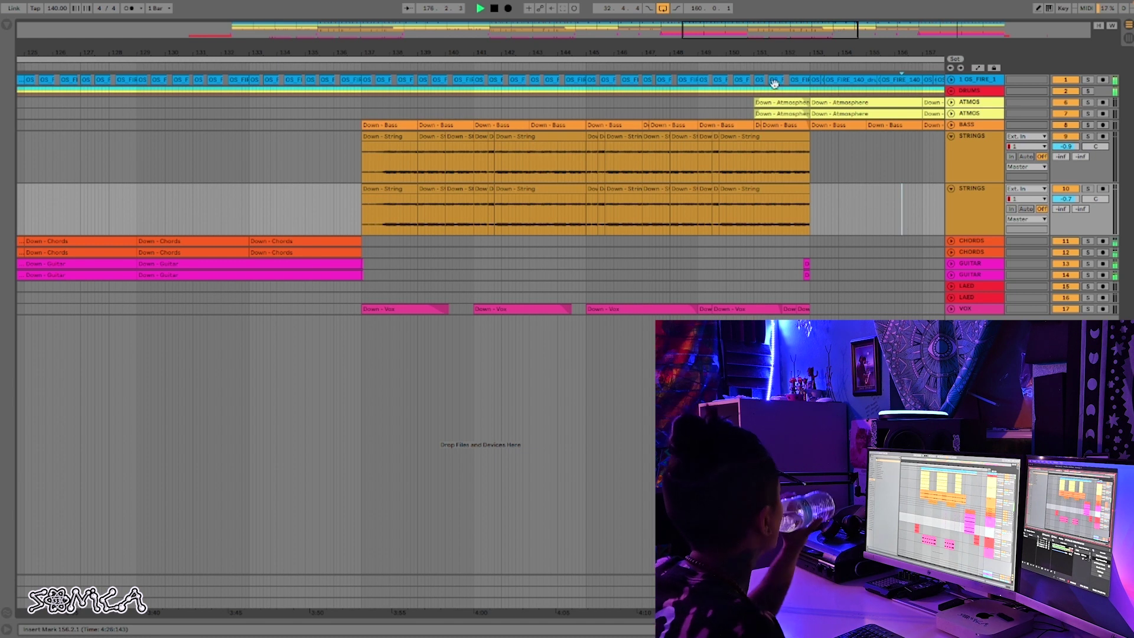
Copy the opening bar of the string clip at 137.1.1 on the first STRINGS track and paste it at 185.1.1
drag(780, 50, 717, 50)
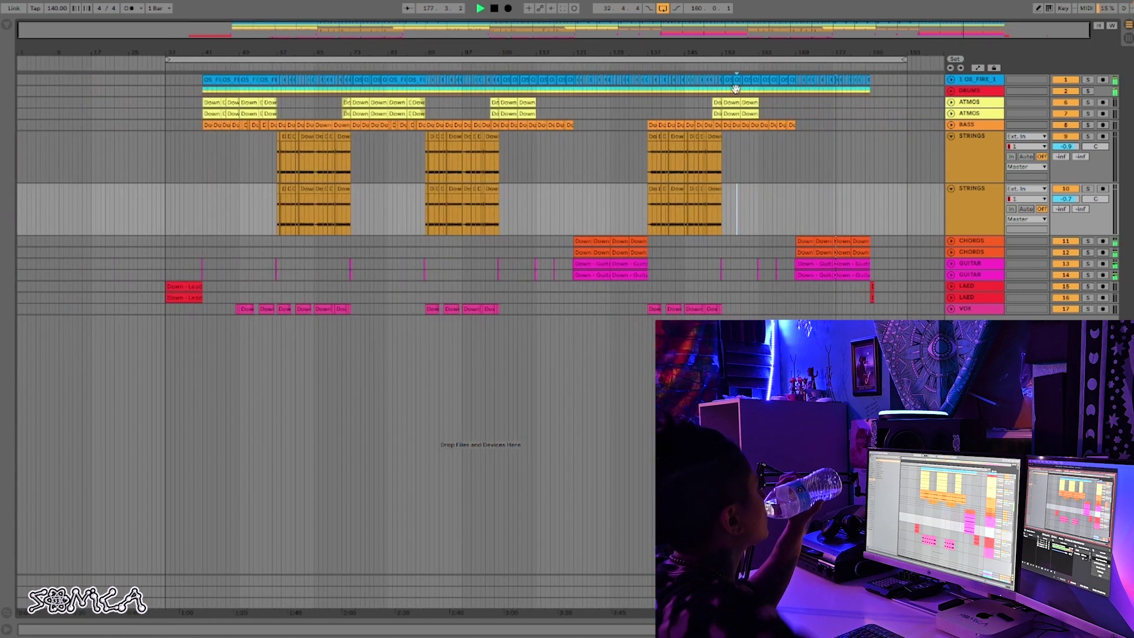
click(845, 308)
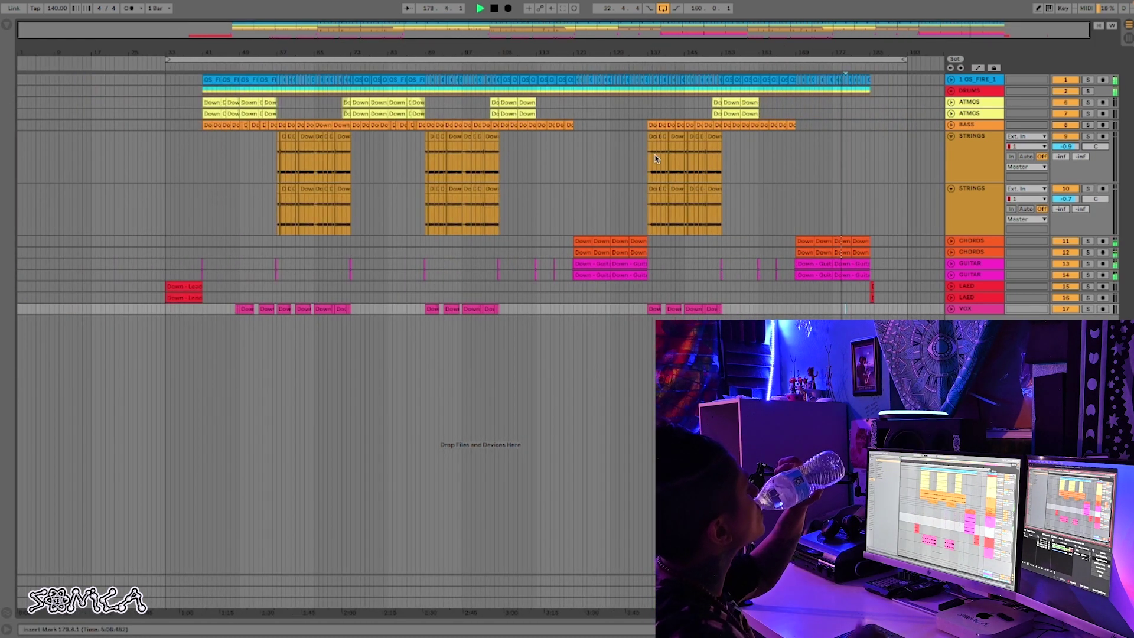
drag(652, 155, 648, 155)
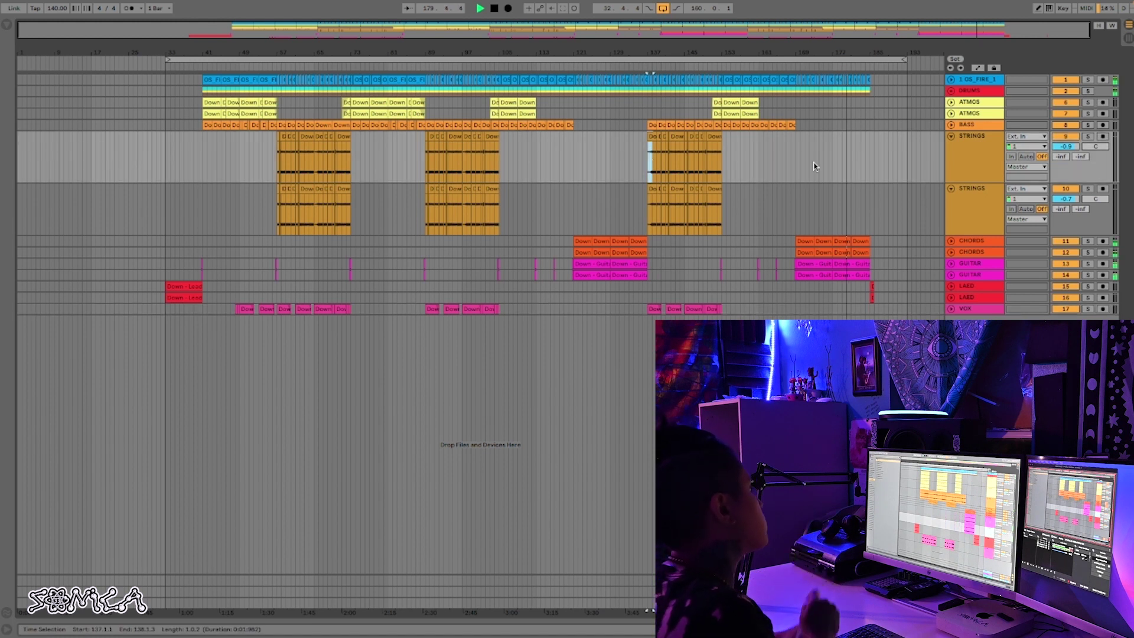
click(874, 157)
key(minus)
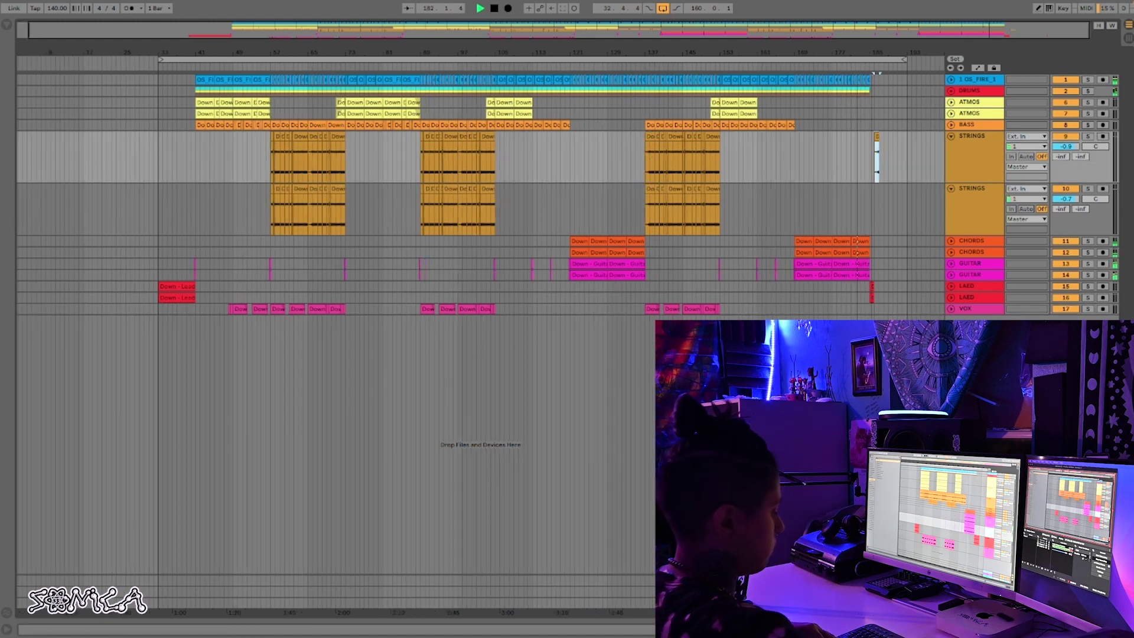
key(plus)
key(plus)
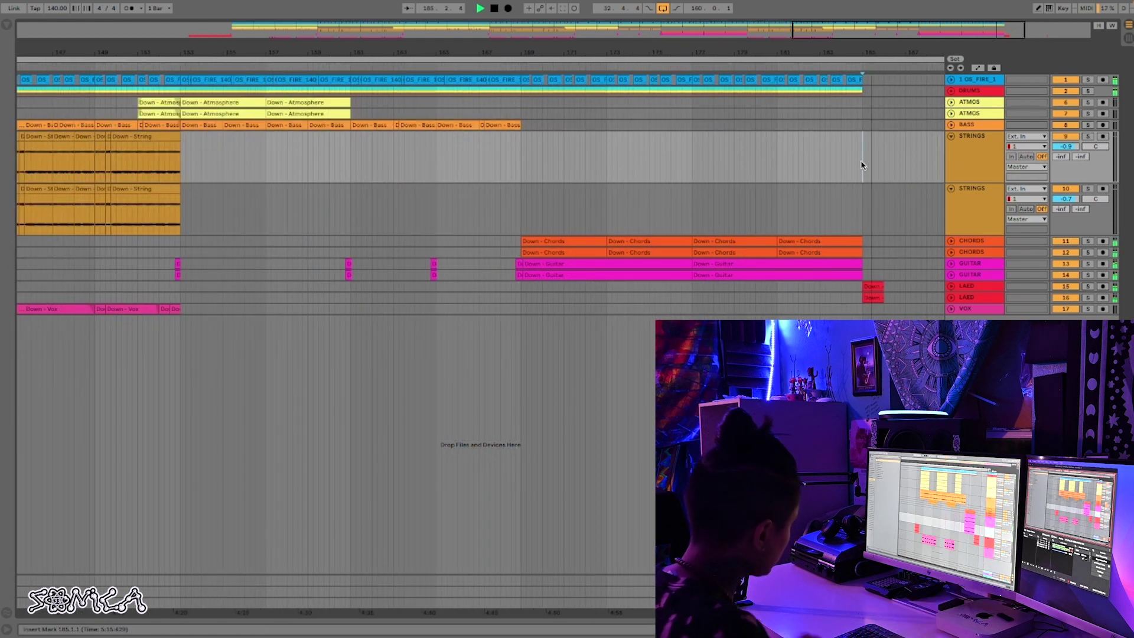
key(ctrl+v)
Play the ending and add a fade-out to the string clip at 185.1.1
click(837, 157)
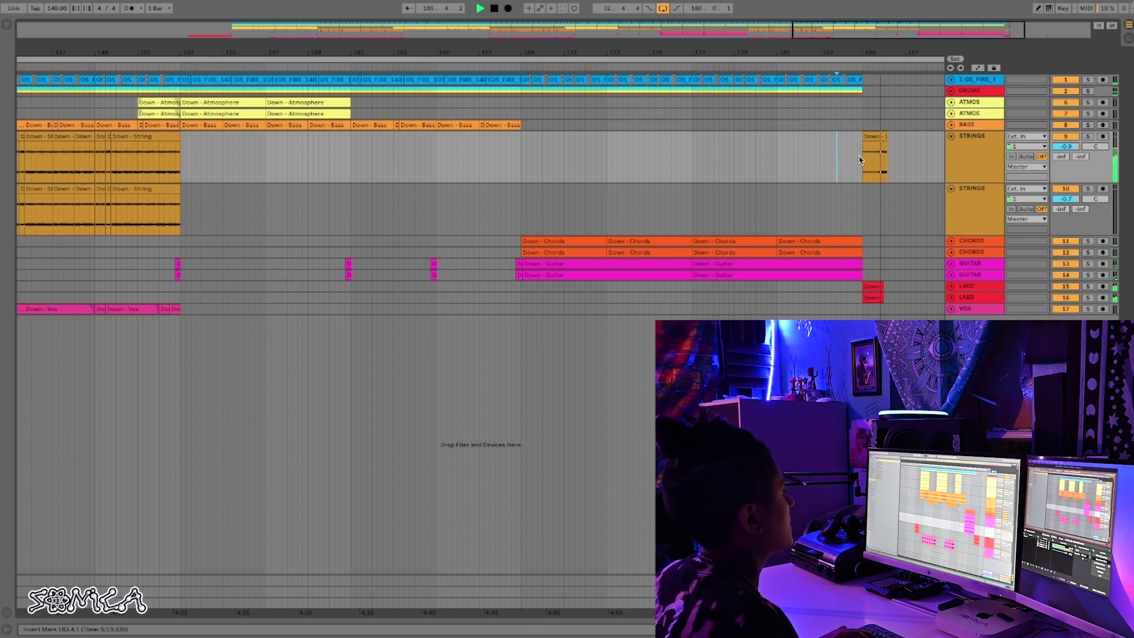
key(space)
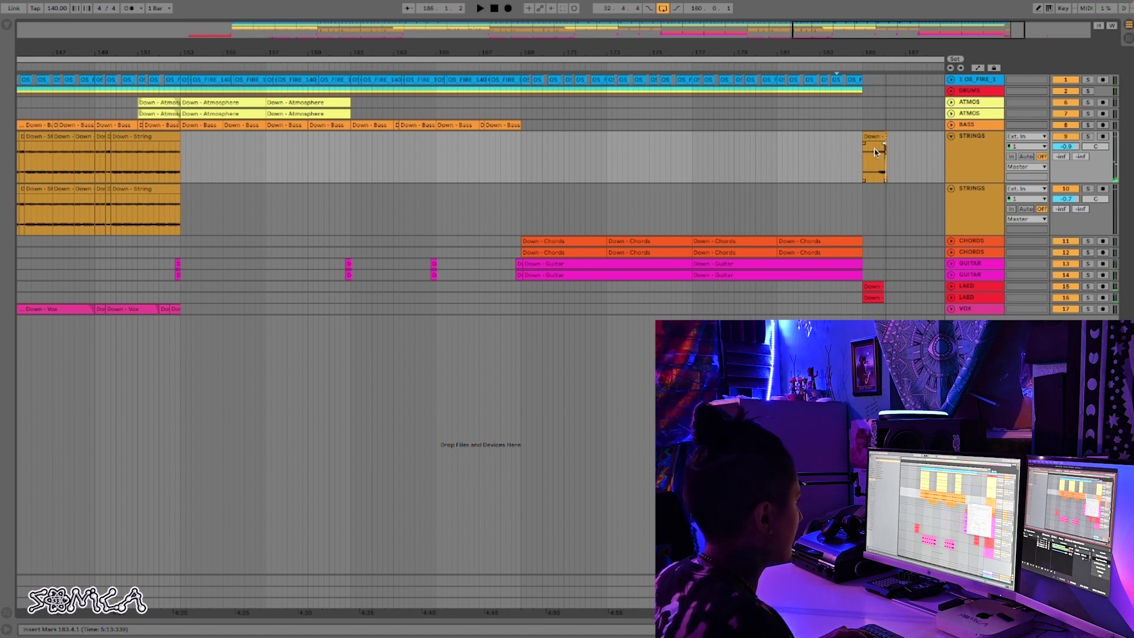
drag(879, 150, 838, 163)
click(881, 288)
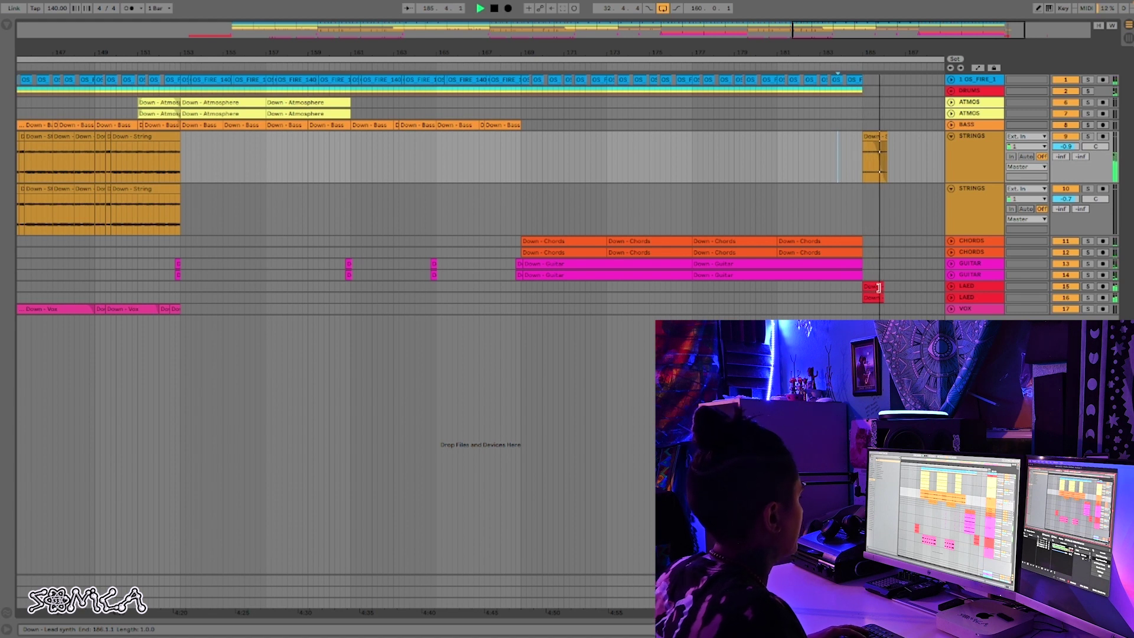
Stop playback and delete the short lead synth clips at bar 185 from both LAED tracks
key(space)
drag(882, 275, 853, 297)
key(Delete)
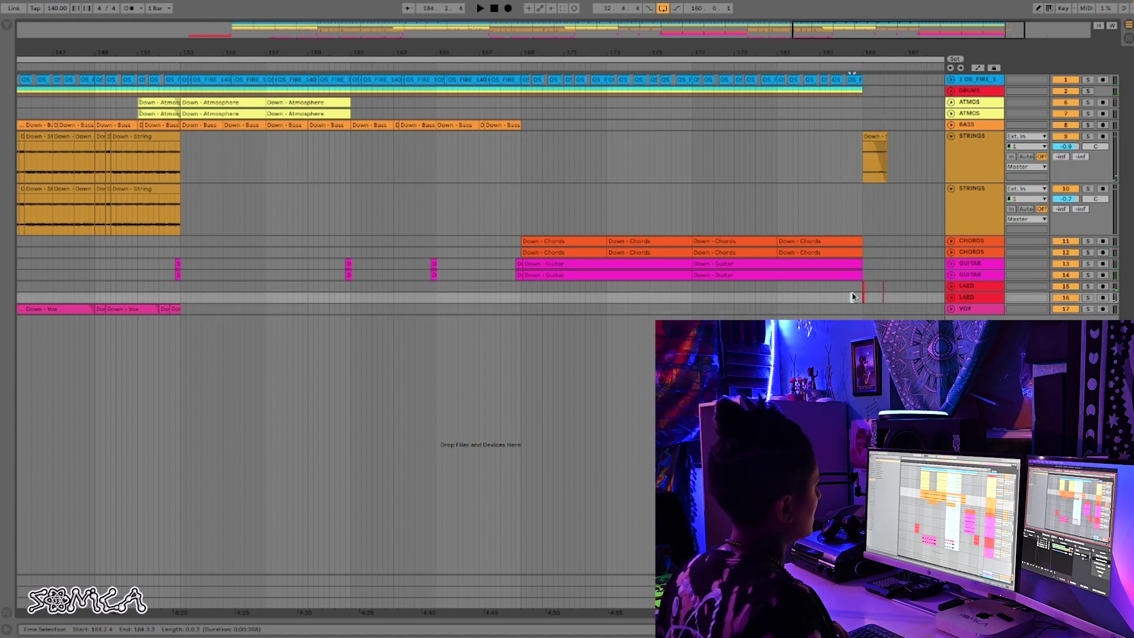
Play back the ending from 184.3.2 to check the faded string clip, and stop playback
click(811, 157)
key(space)
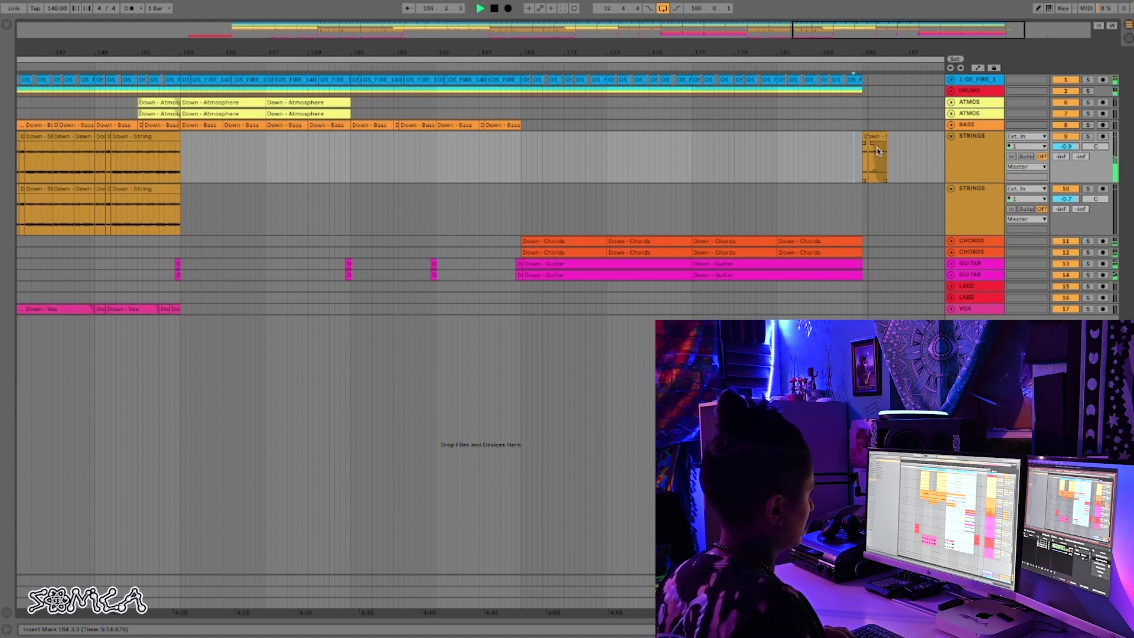
key(space)
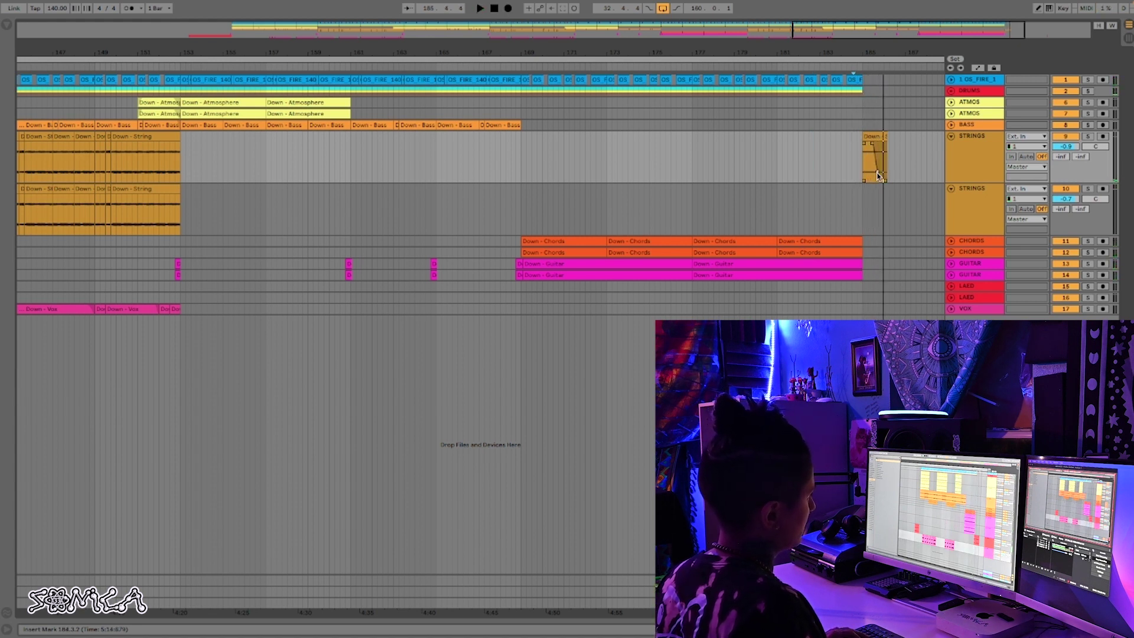